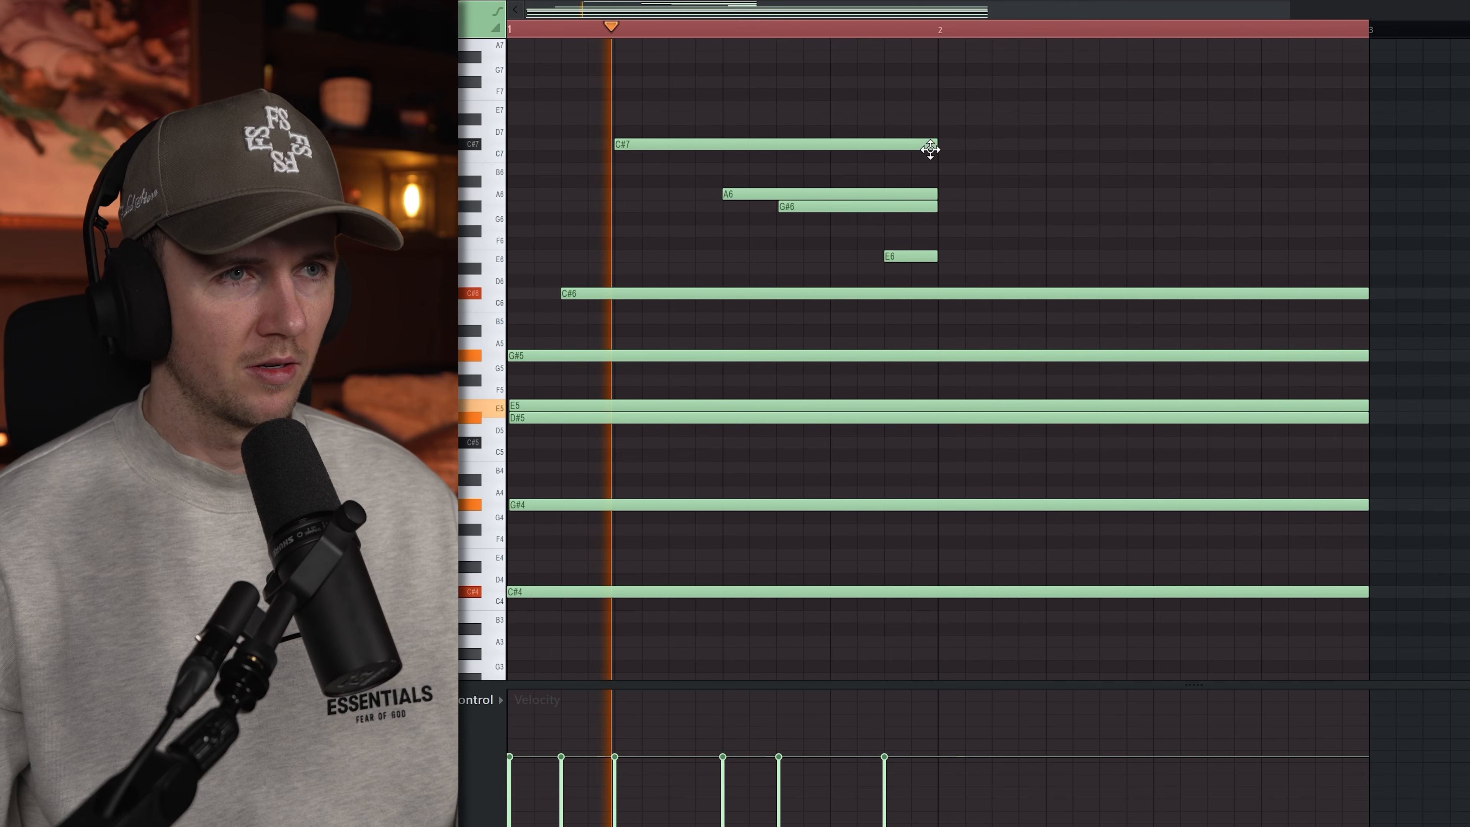
# Step: Add a G#6 note at the start of bar 2 and slice the C#6, G#5 and E5 chord notes in the last bar
pyautogui.click(941, 208)
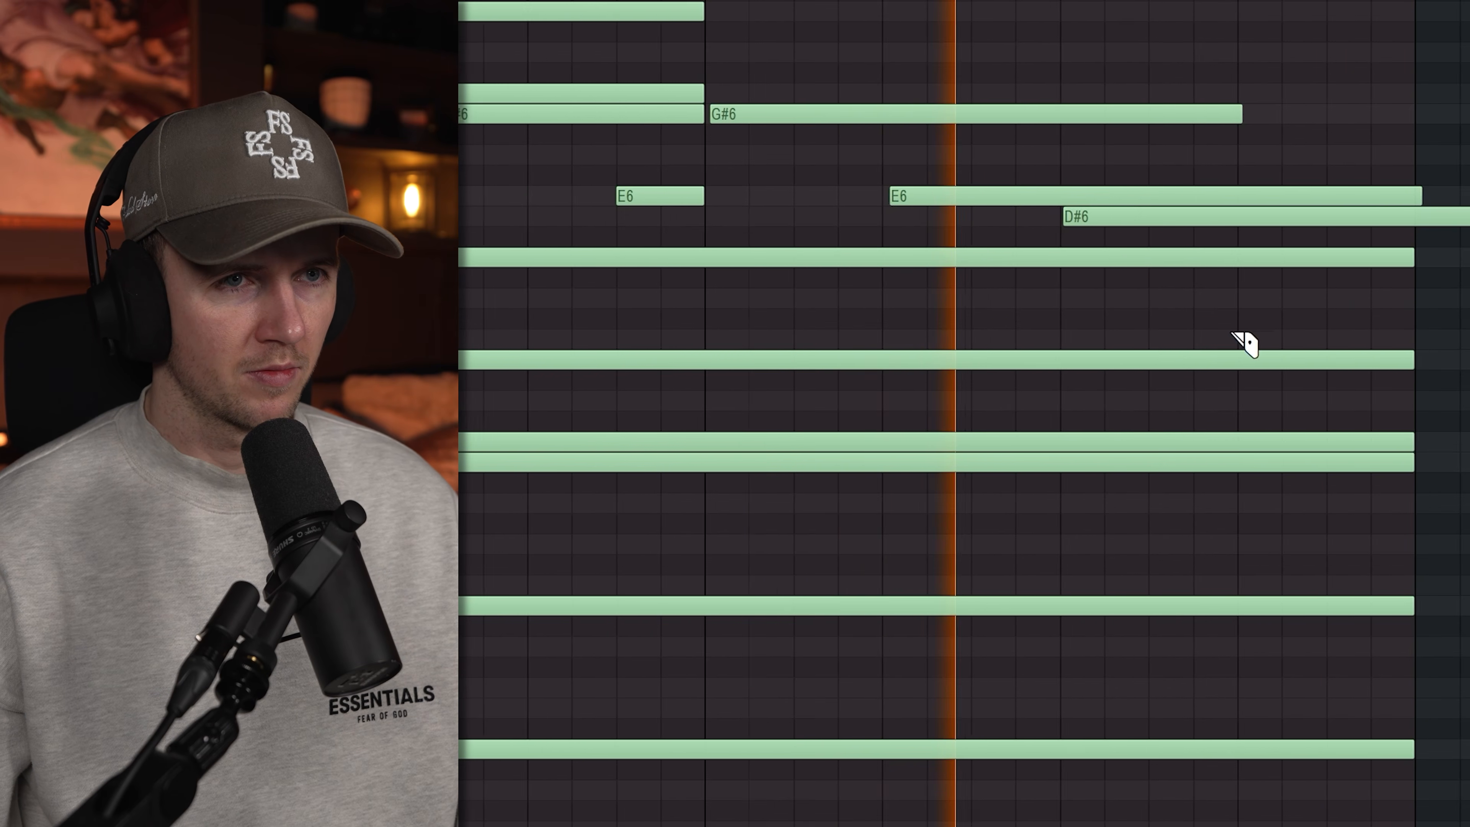
pyautogui.click(1154, 257)
pyautogui.click(1238, 359)
pyautogui.click(1325, 442)
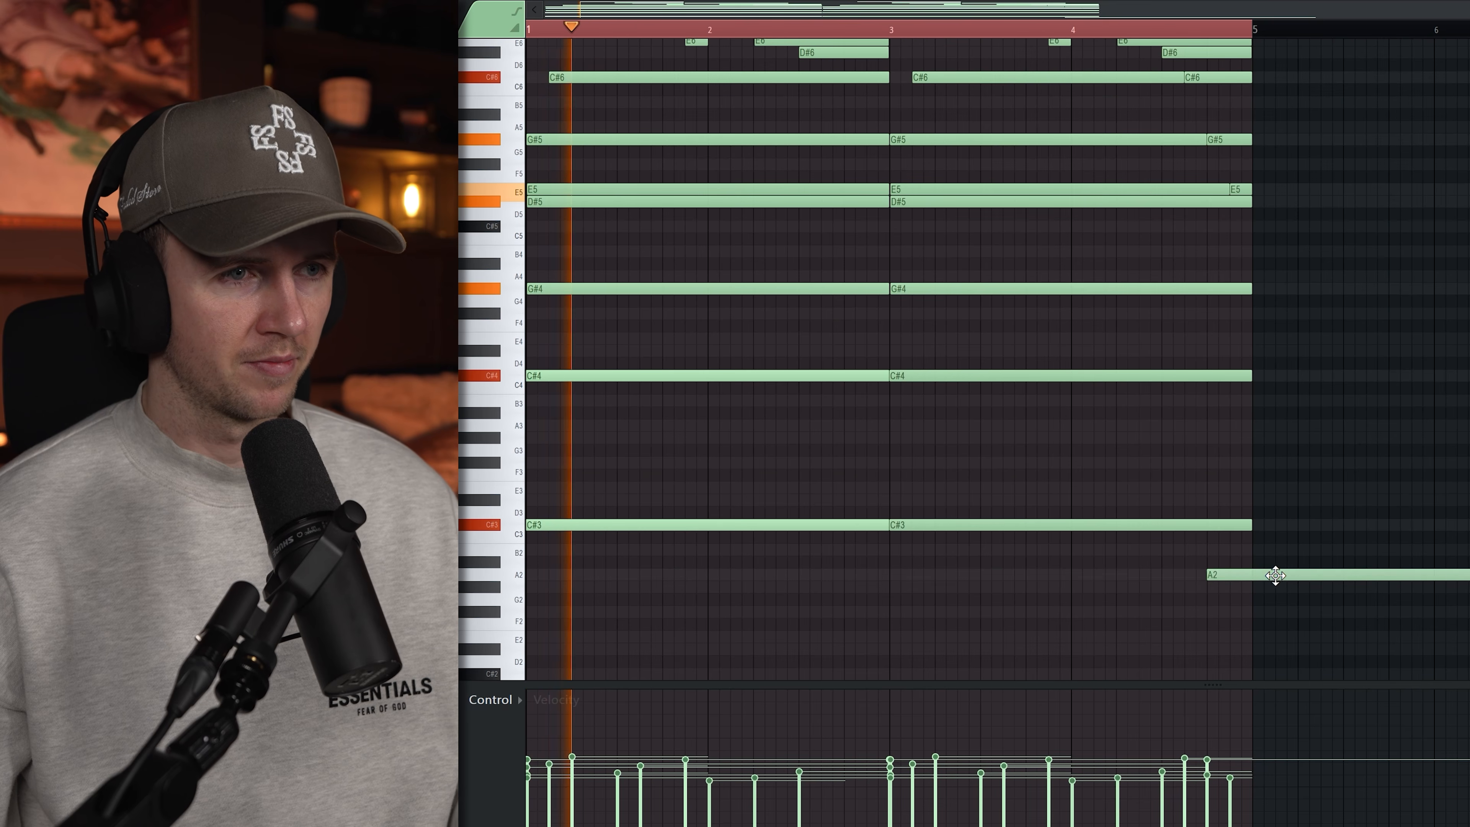
# Step: Place the low note at G#2 on the last beat of bar 2 and shorten the C#3 and C#4 notes to its start
pyautogui.moveTo(1275, 575); pyautogui.dragTo(927, 594)
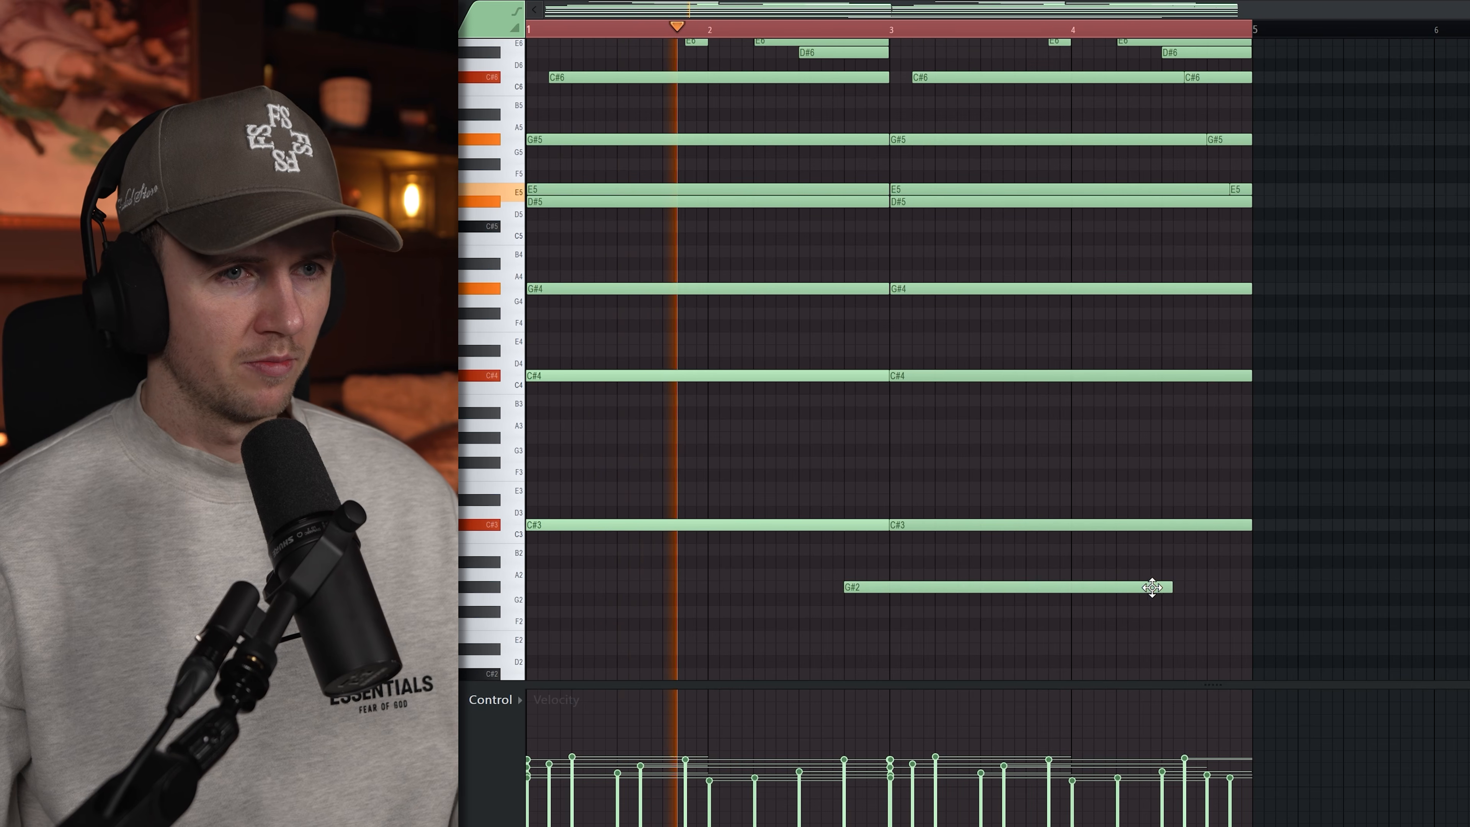
pyautogui.moveTo(1169, 587); pyautogui.dragTo(891, 586)
pyautogui.moveTo(888, 524); pyautogui.dragTo(856, 515)
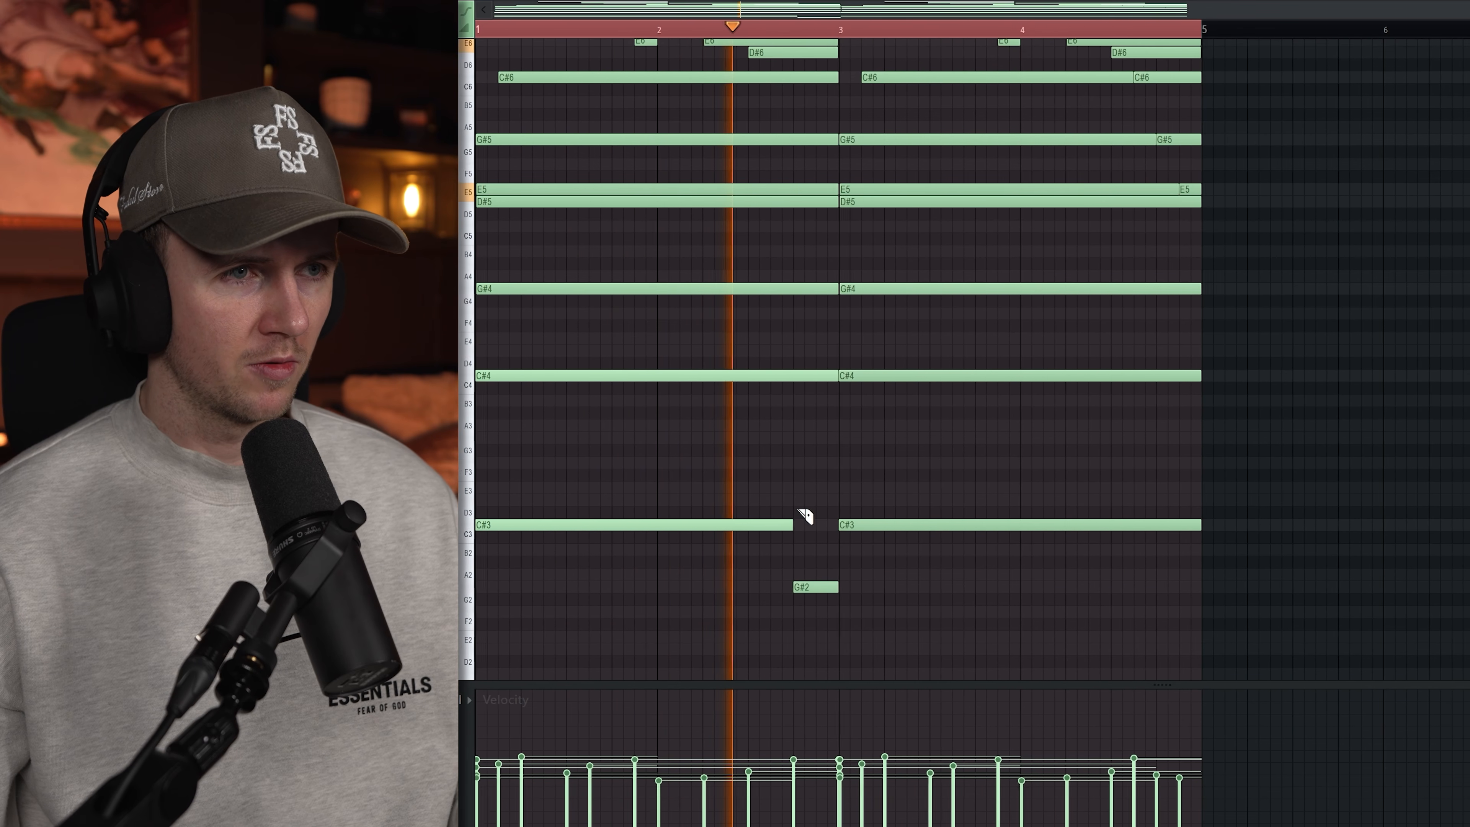
pyautogui.moveTo(836, 375); pyautogui.dragTo(793, 376)
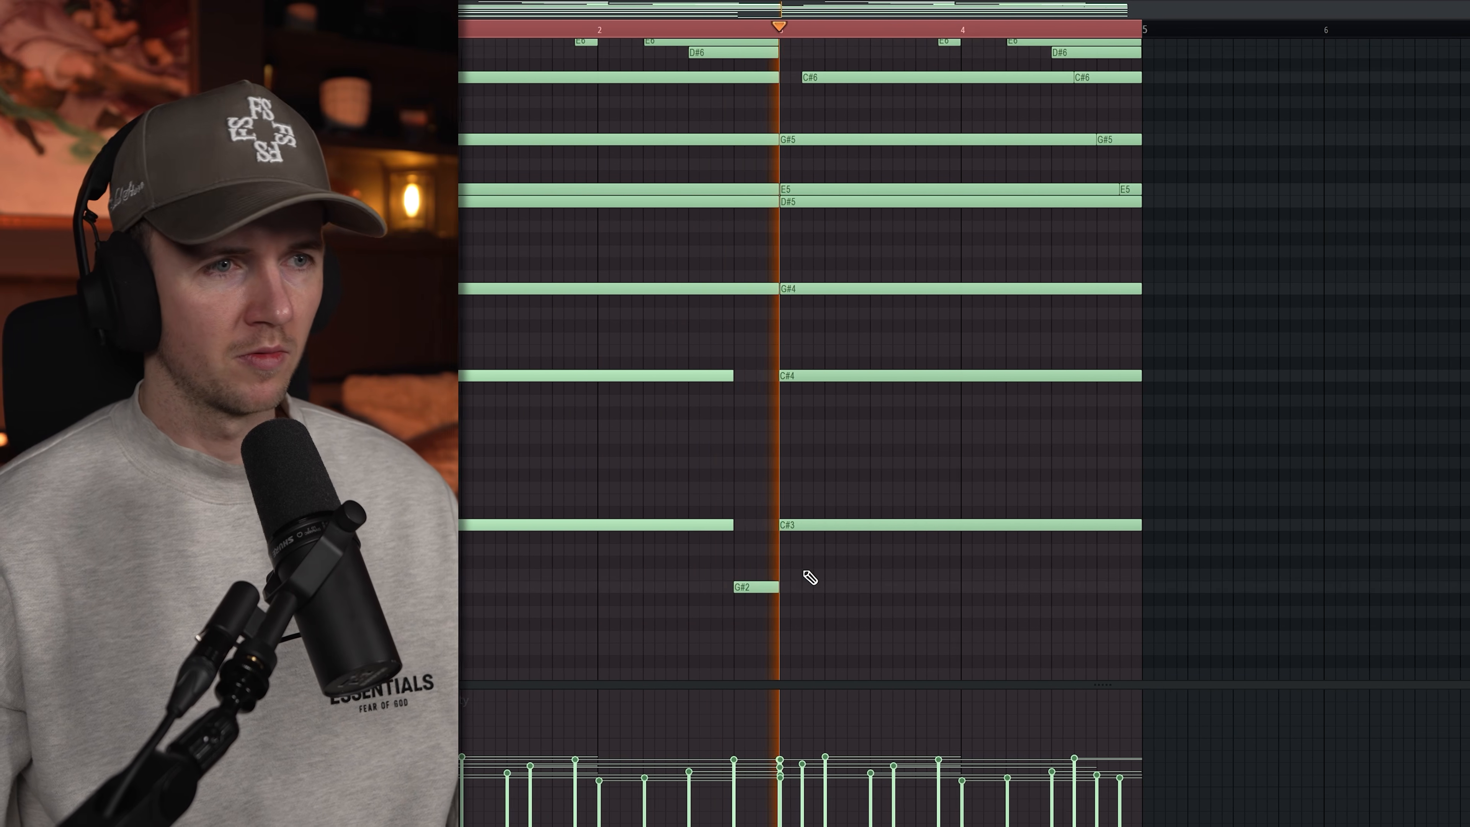
# Step: Repeat the G#2 bass change on the last beat of bar 4 and double the G#2 notes an octave higher
pyautogui.click(1108, 587)
pyautogui.moveTo(1049, 354)
pyautogui.mouseDown()
pyautogui.moveTo(1046, 537)
pyautogui.moveTo(1078, 626)
pyautogui.moveTo(1018, 618)
pyautogui.mouseUp()
pyautogui.keyDown('shift'); pyautogui.click(1002, 586); pyautogui.keyUp('shift')
pyautogui.hotkey('ctrl', 'Up')
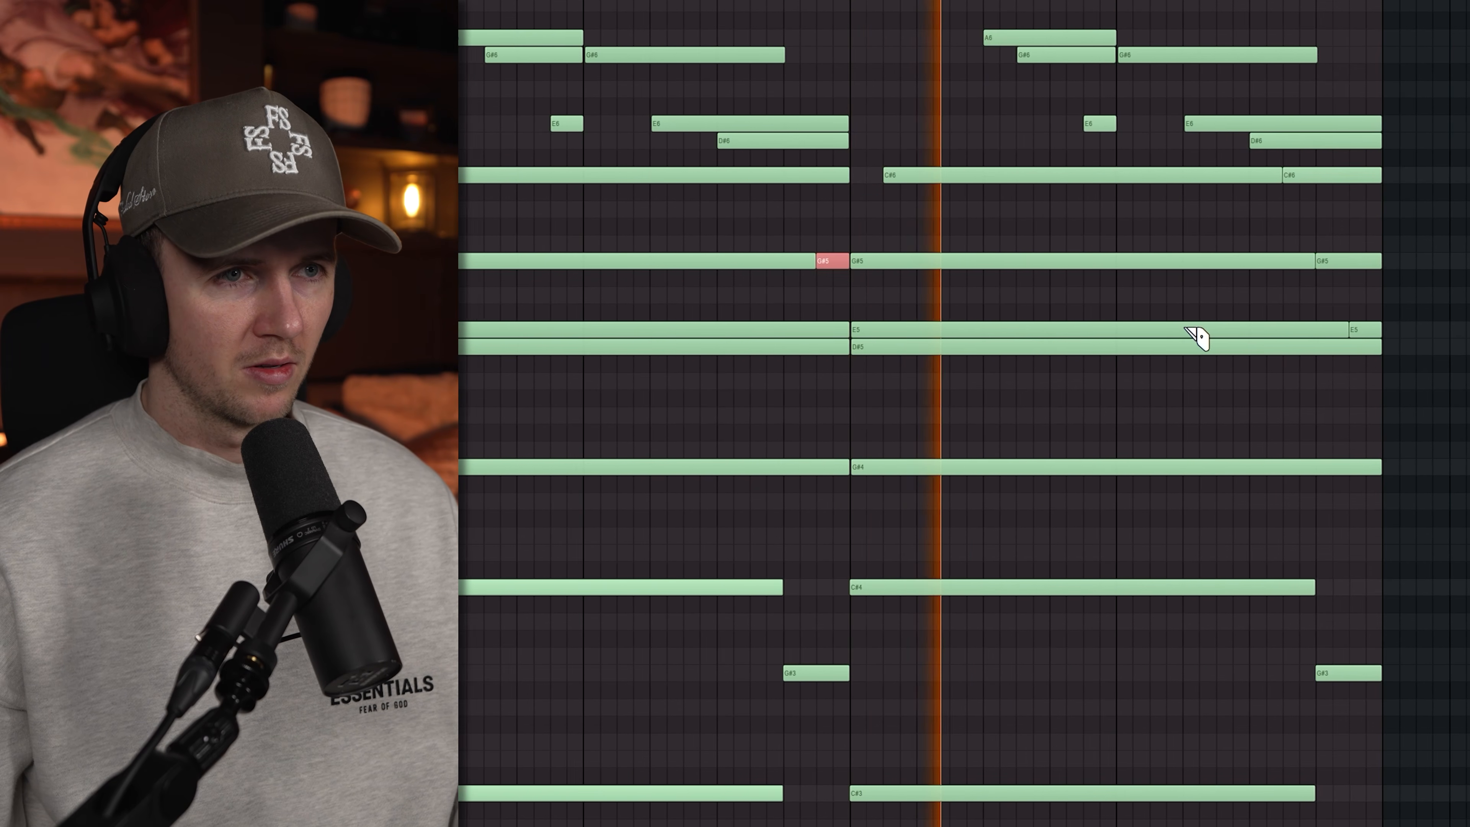
# Step: Slice the G#5 note at beat 2 and the D#5 note at beat 3 of bar 4, and play the loop
pyautogui.moveTo(1182, 245); pyautogui.dragTo(1182, 273)
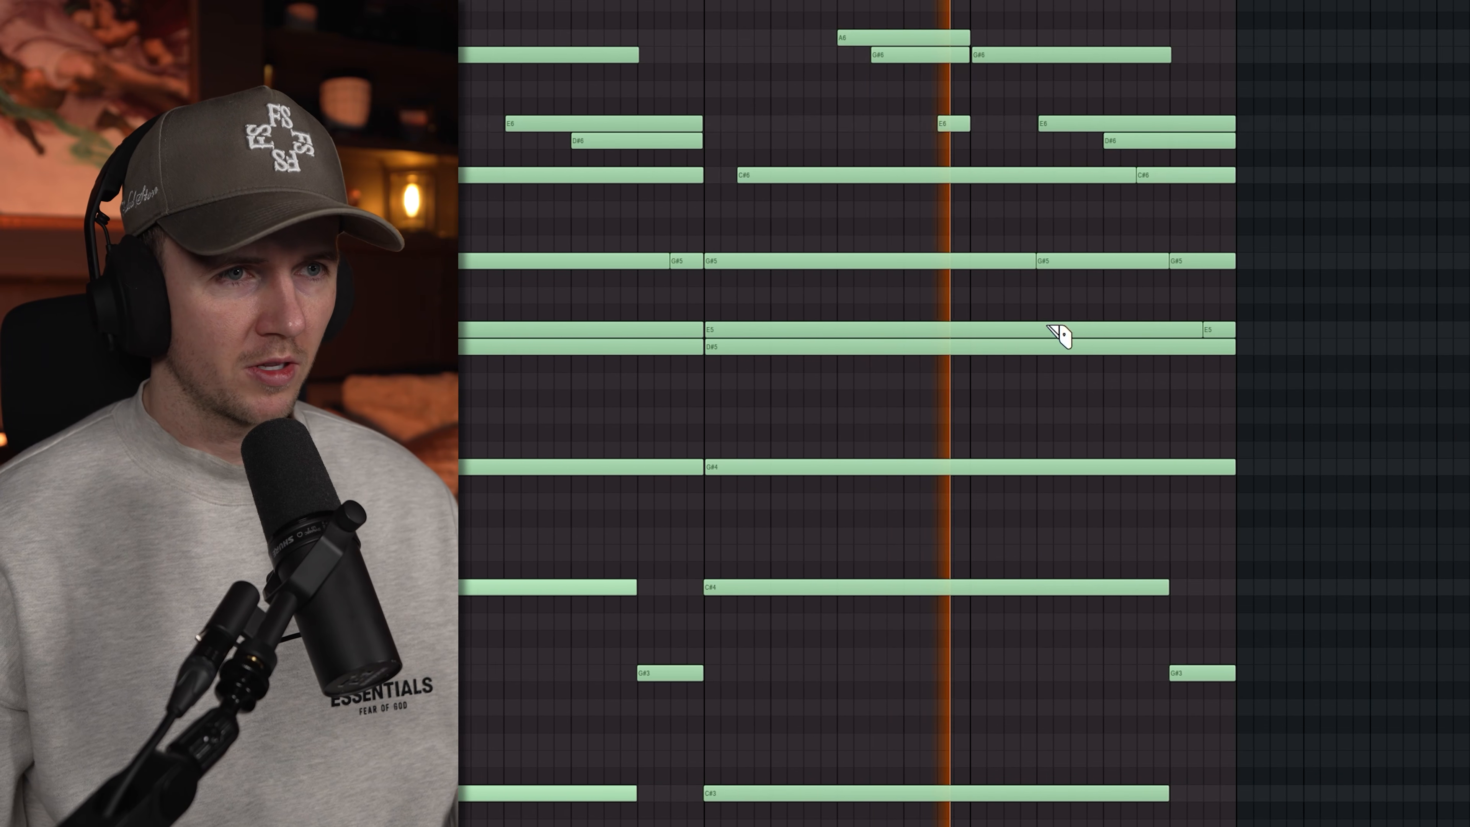
pyautogui.moveTo(1105, 342); pyautogui.dragTo(1104, 354)
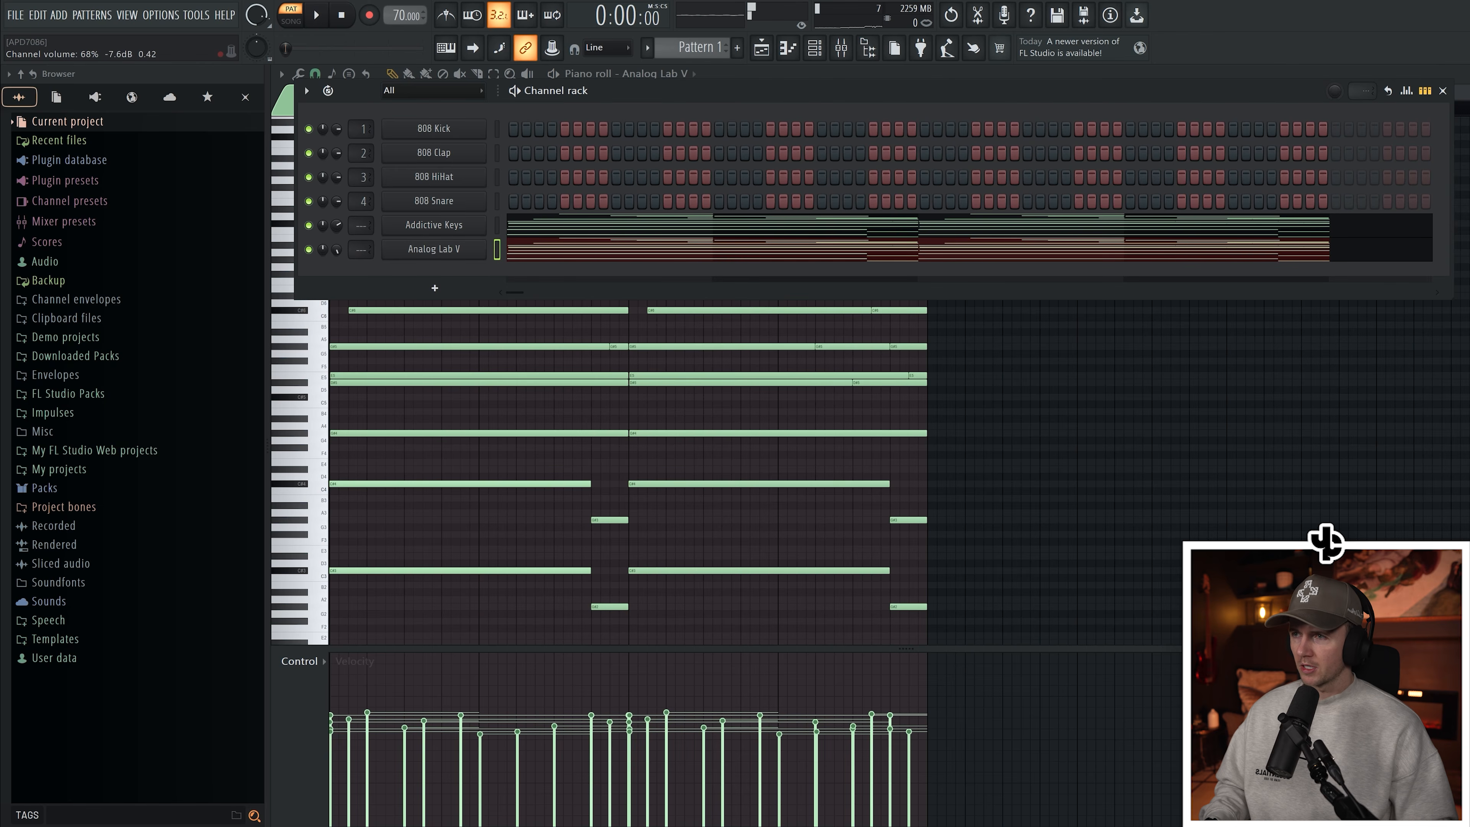
pyautogui.press('space')
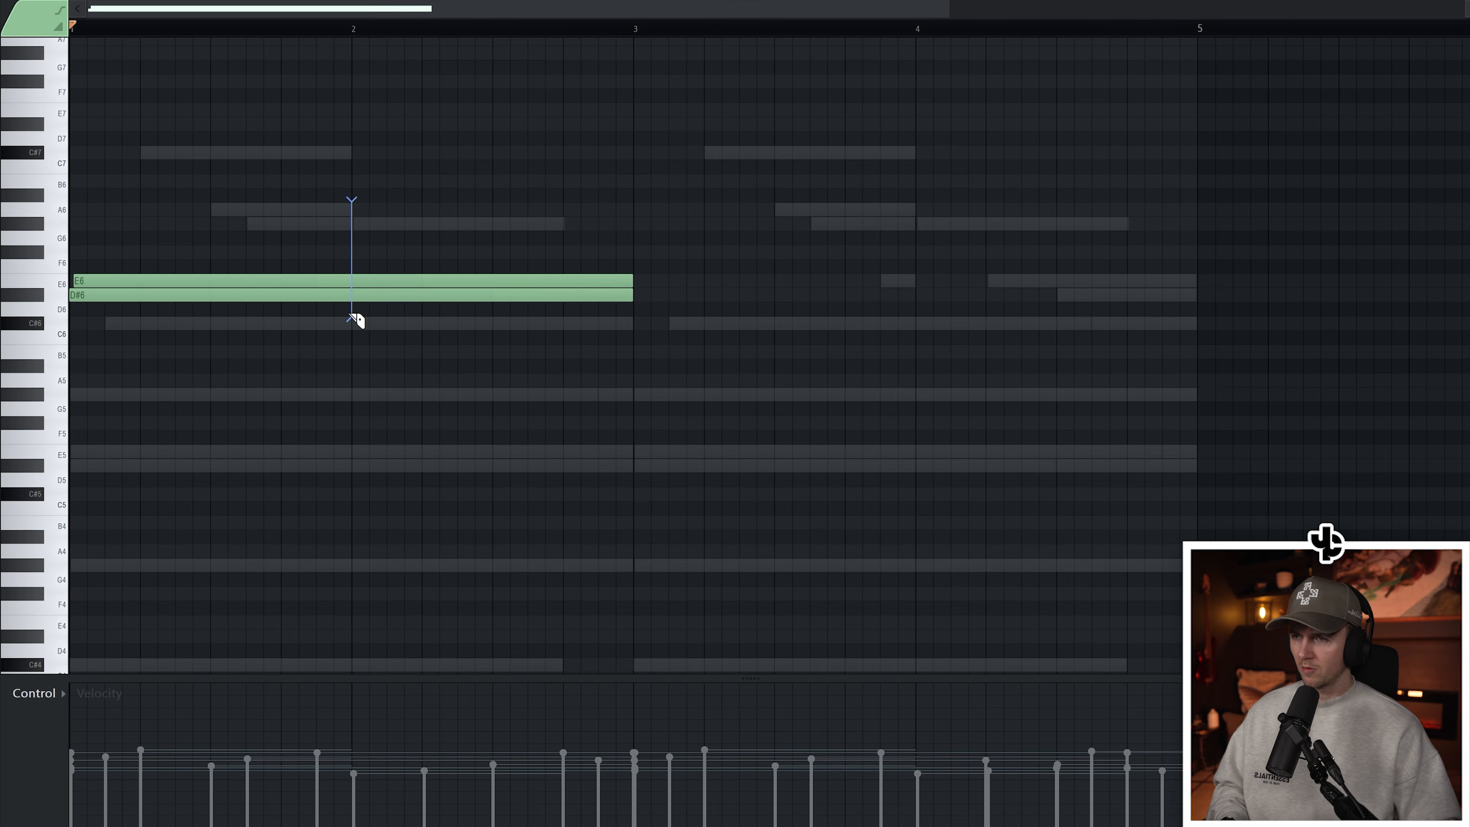
# Step: Duplicate the organ's E6 and D#6 notes to the start of bar 3 and extend the sustained C#6 note past bar 2
pyautogui.hotkey('ctrl', 'a')
pyautogui.moveTo(131, 281); pyautogui.dragTo(713, 275)
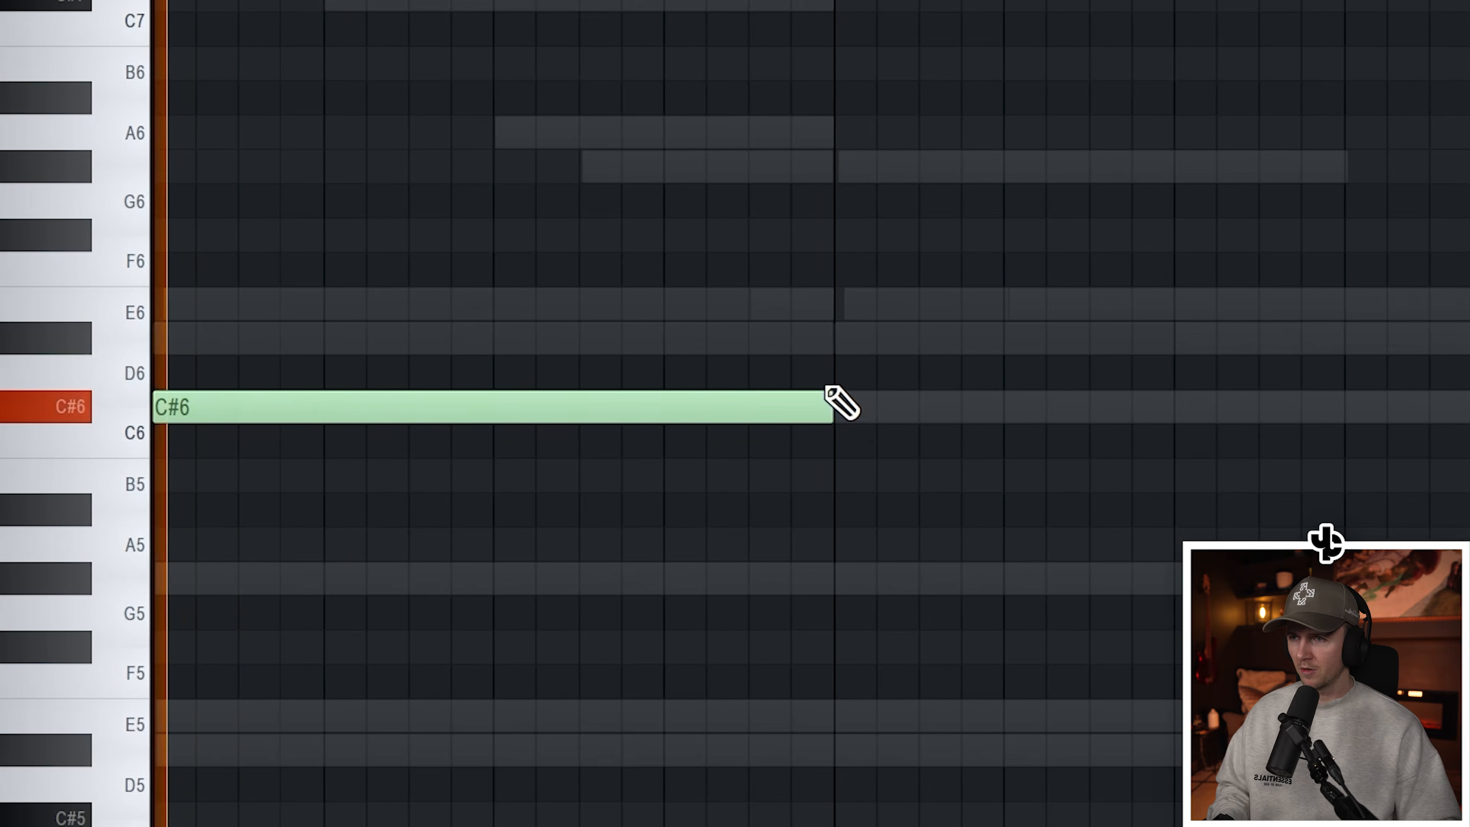
pyautogui.click(833, 402)
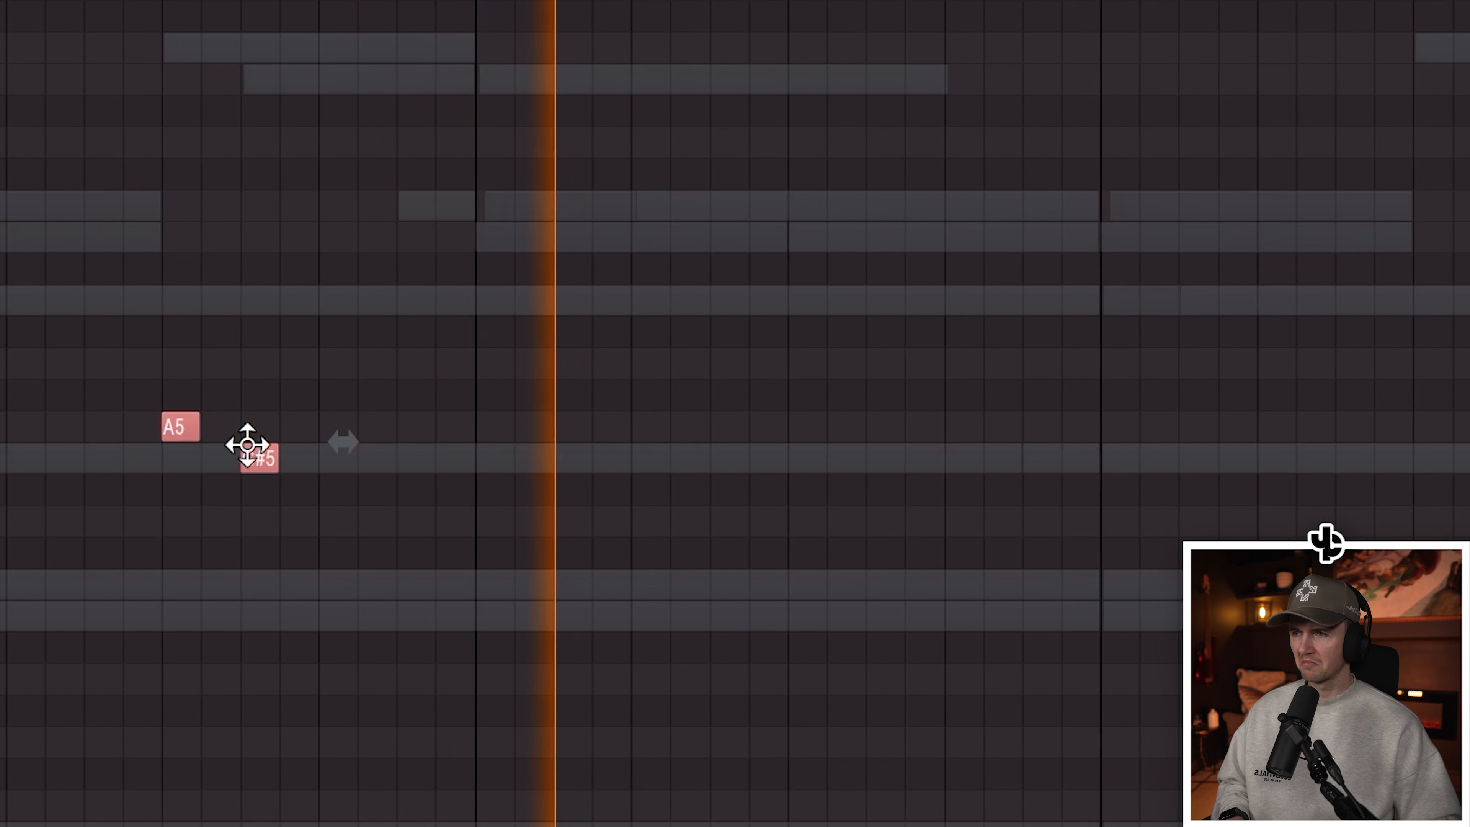
# Step: Duplicate the bell's A5 and G#5 notes to beat 3 of bar 3 and play the loop
pyautogui.moveTo(173, 425)
pyautogui.mouseDown()
pyautogui.moveTo(1358, 468)
pyautogui.moveTo(1360, 437)
pyautogui.moveTo(1288, 437)
pyautogui.mouseUp()
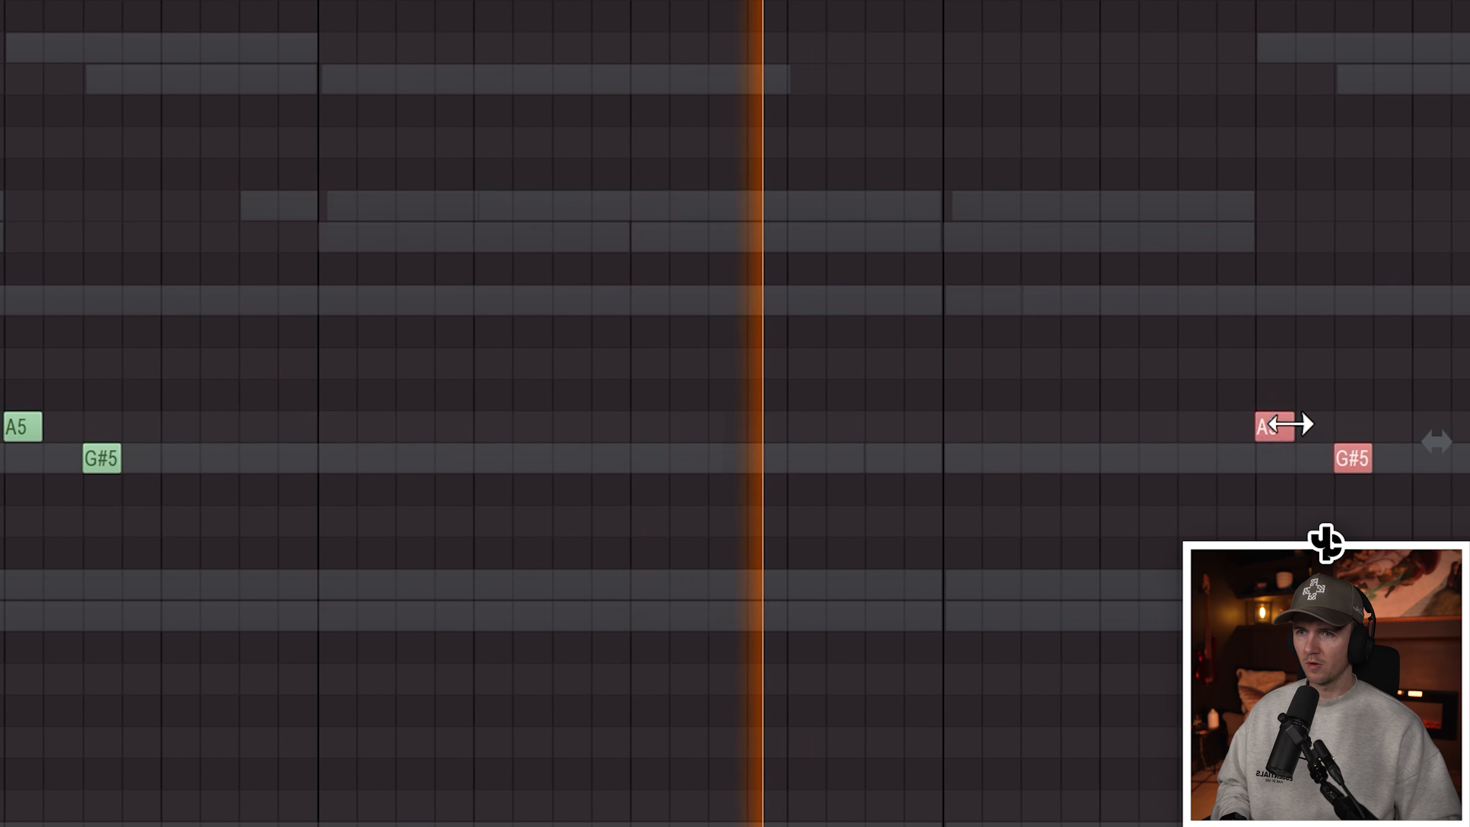
pyautogui.keyDown('ctrl'); pyautogui.click(1401, 272); pyautogui.keyUp('ctrl')
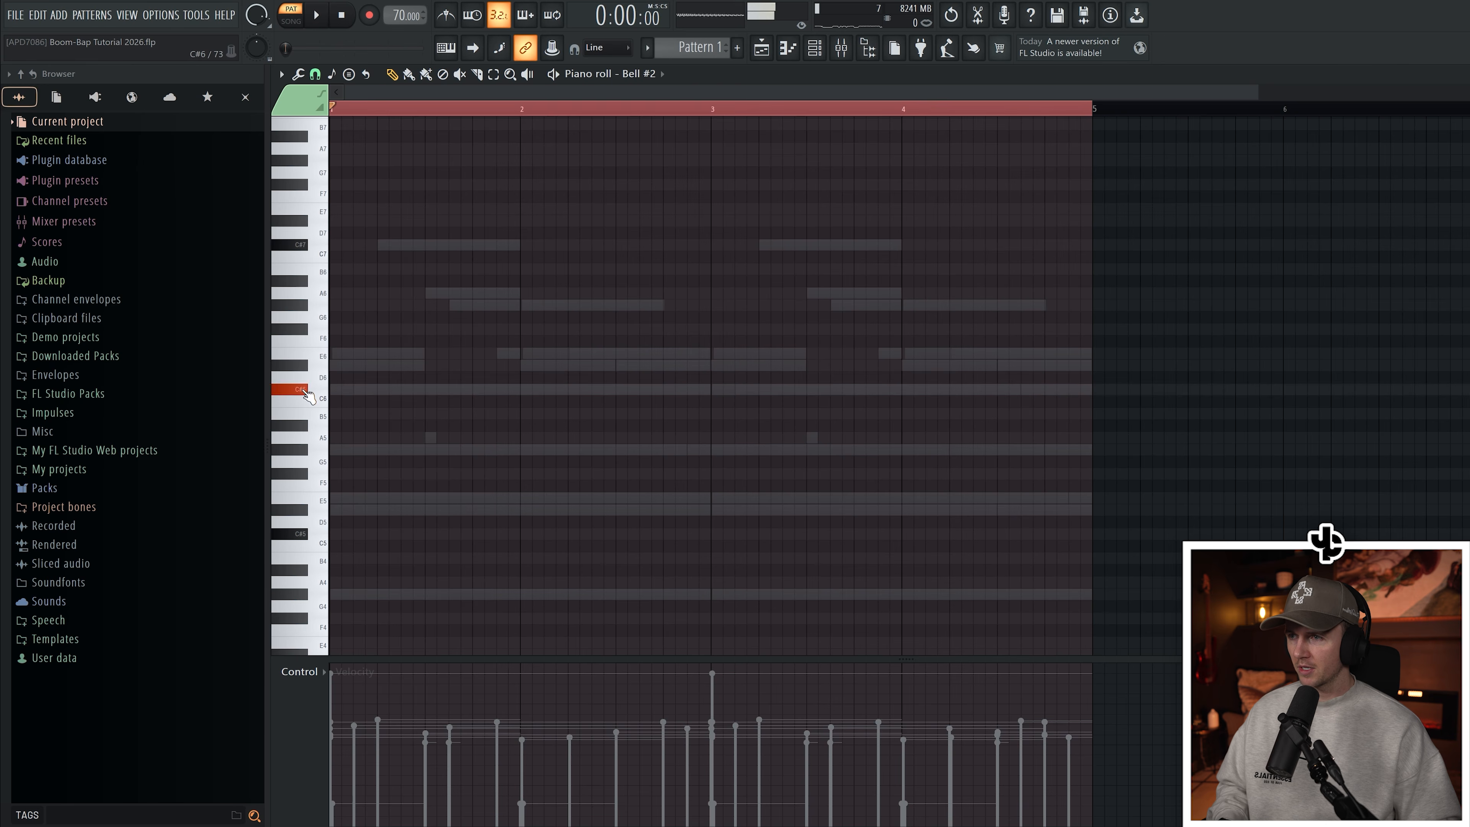
pyautogui.press('space')
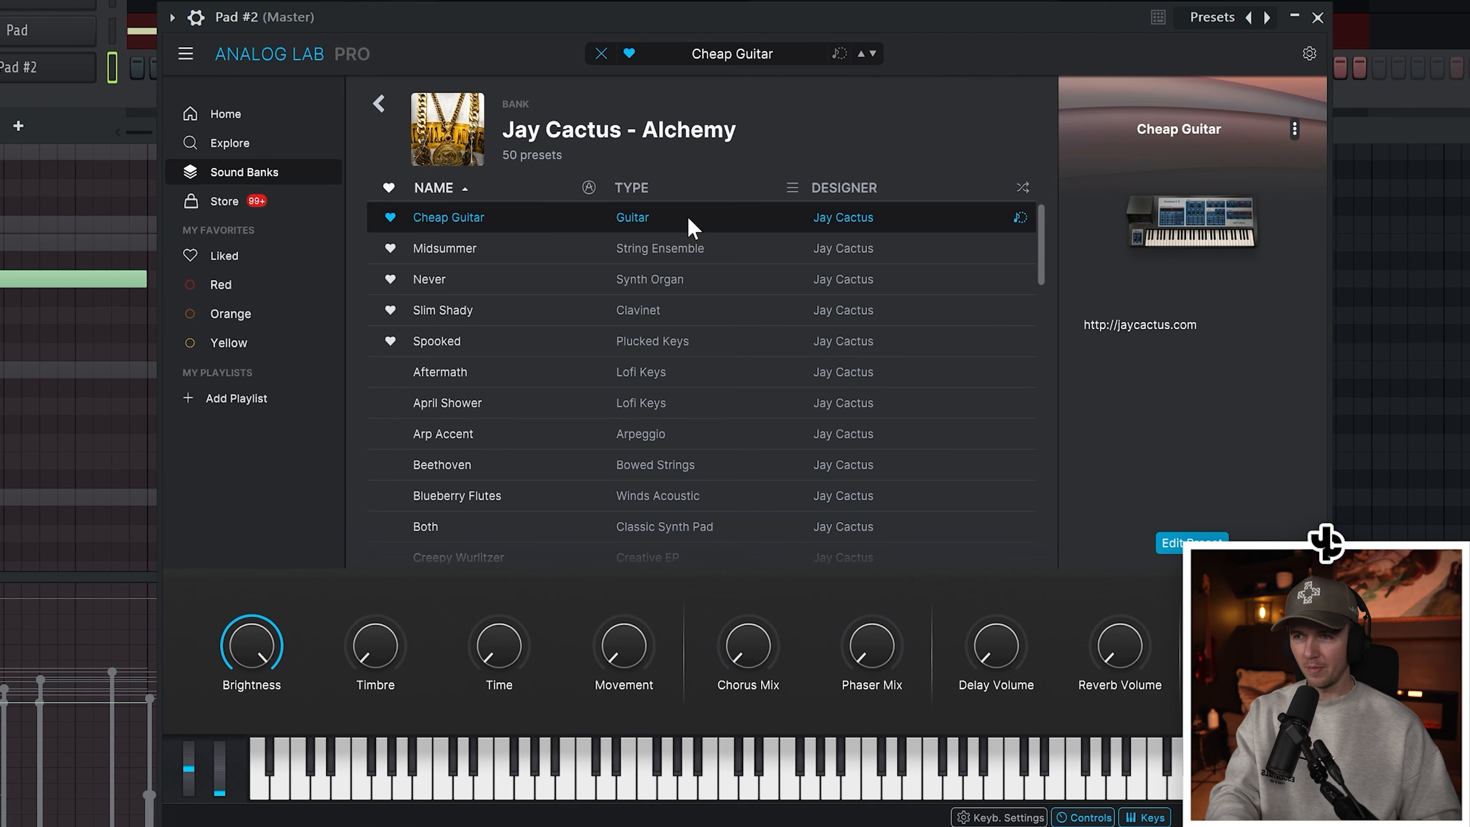
# Step: Audition the Jay Cactus - Alchemy presets below Cheap Guitar and load April Shower for the Pad #2 channel
pyautogui.press('Down')
pyautogui.press('Down')
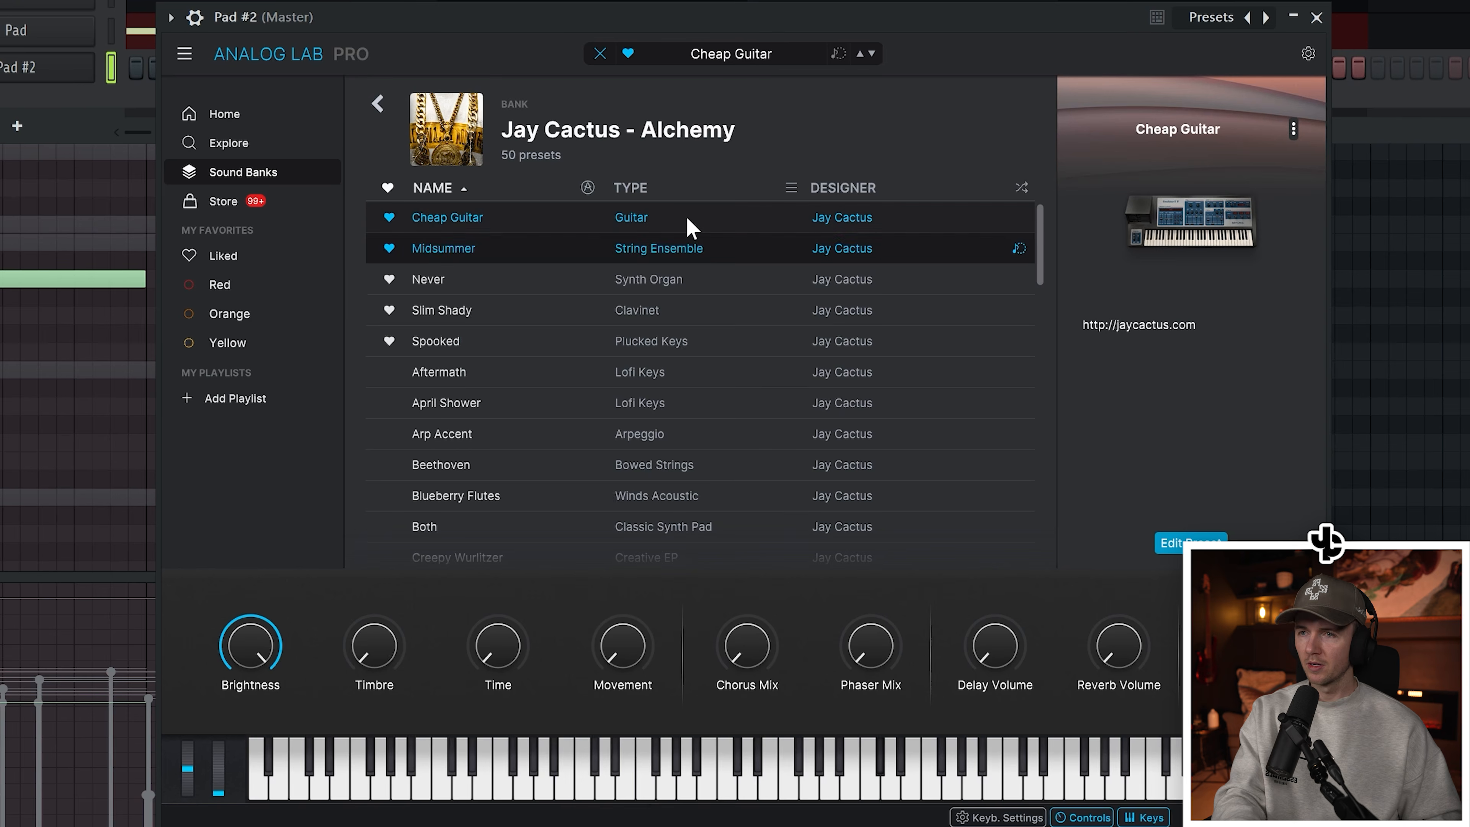
pyautogui.press('Down')
pyautogui.press('Down')
pyautogui.press('Down')
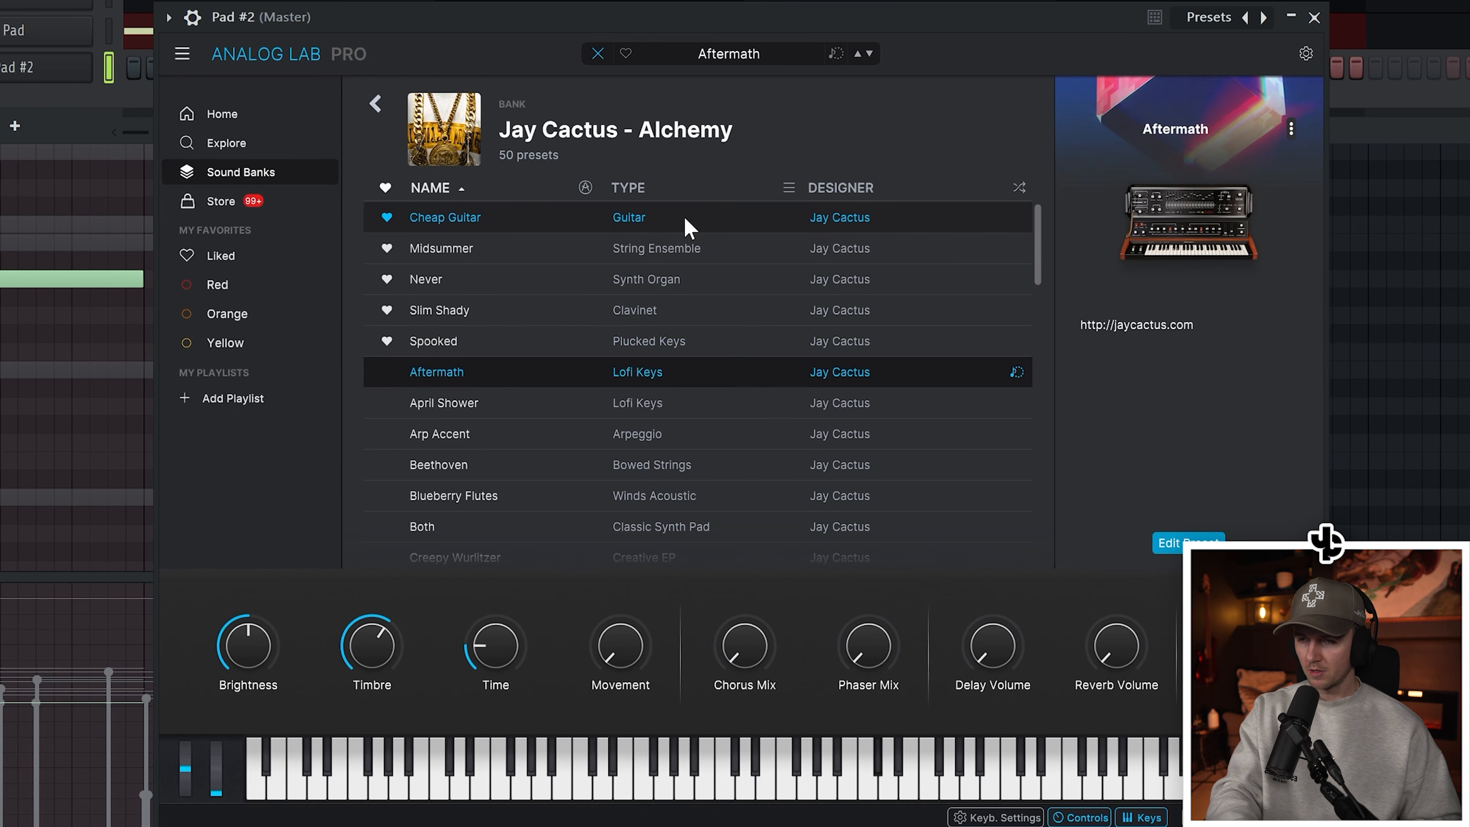
pyautogui.press('Down')
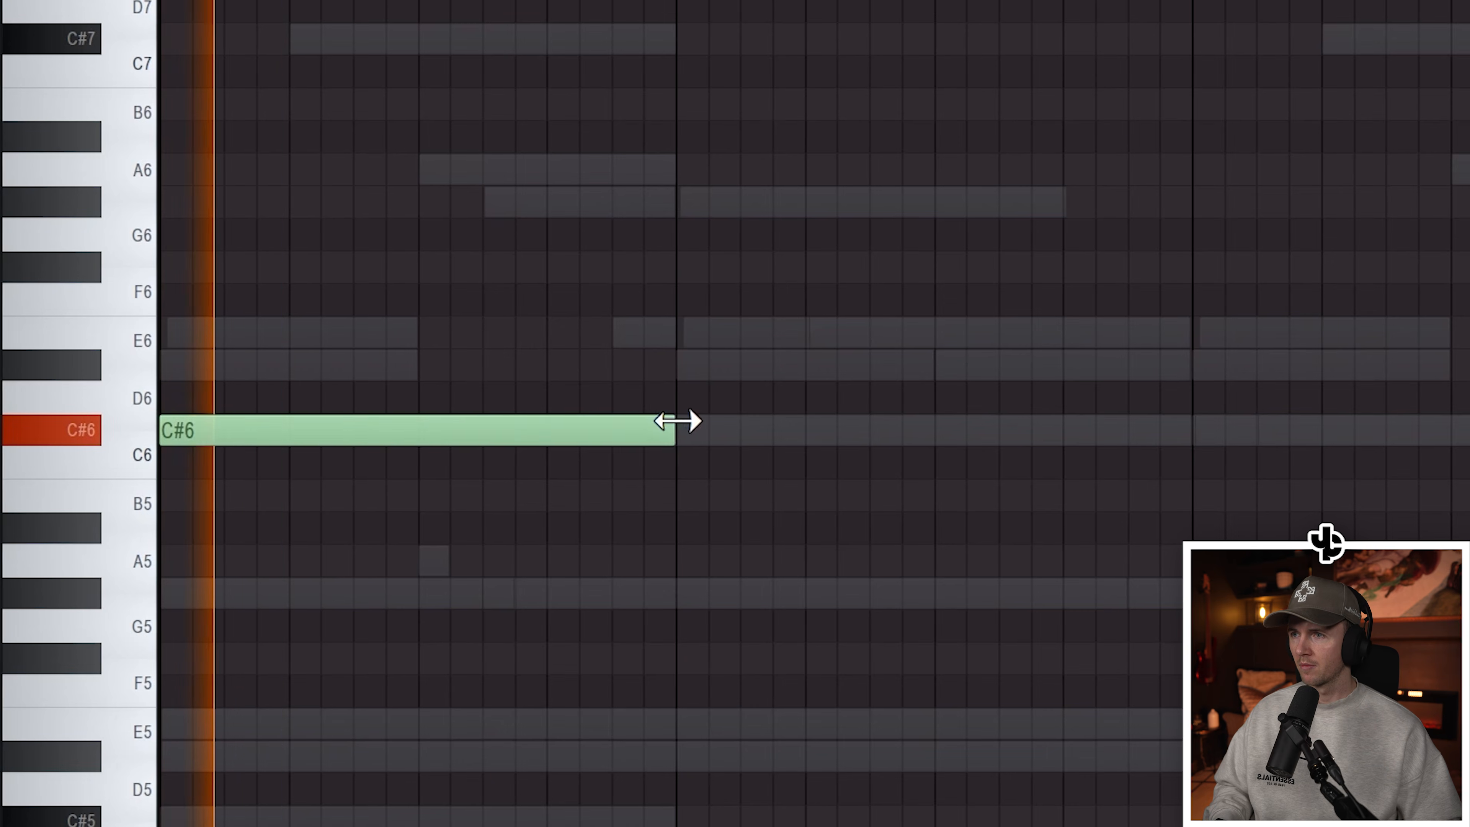
# Step: Shorten the C#6 accent note to one beat and load the H910 Harmonizer effect on the Key Accent mixer track
pyautogui.moveTo(678, 420); pyautogui.dragTo(289, 416)
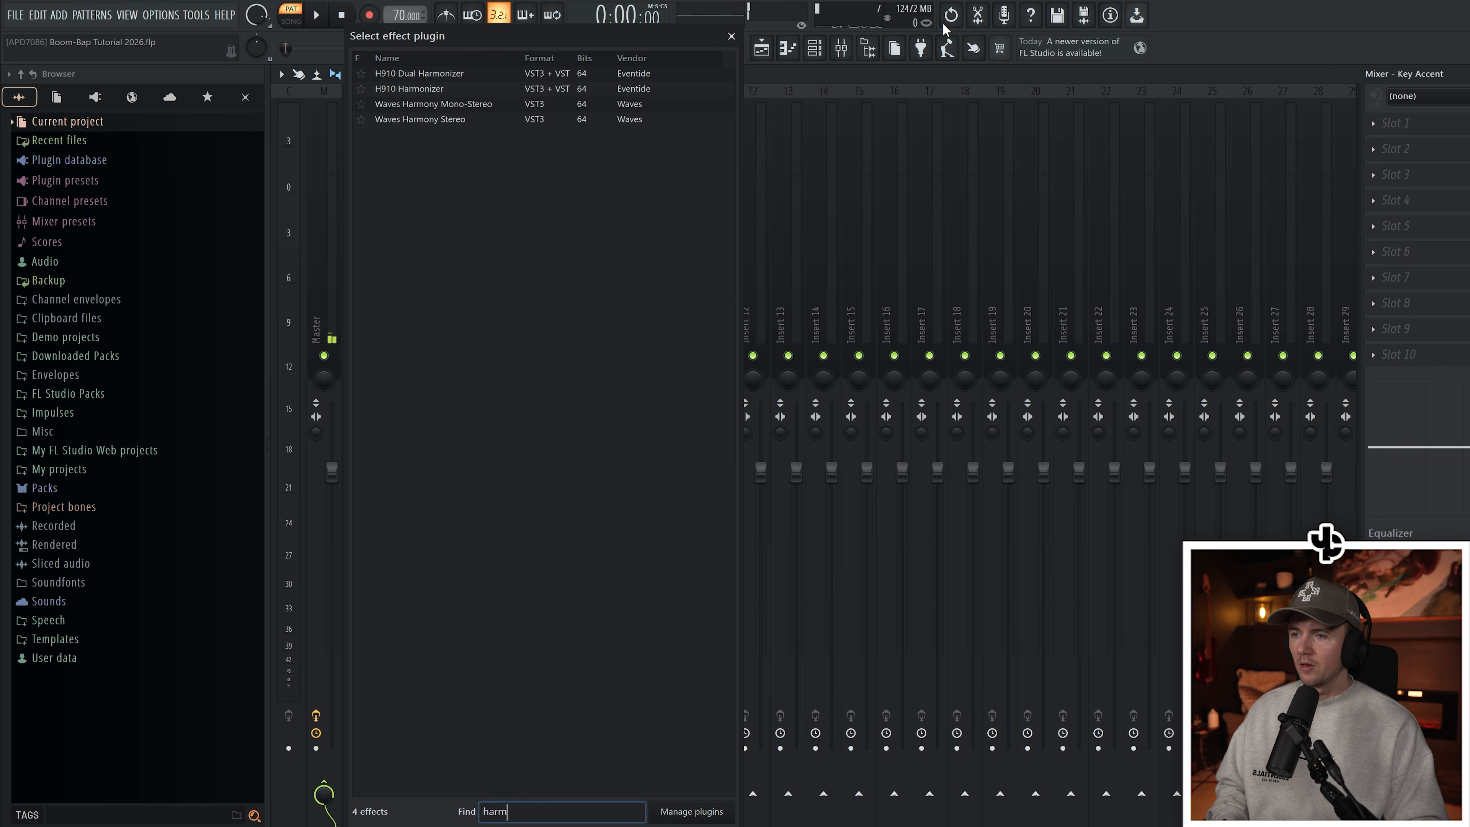
pyautogui.click(462, 88)
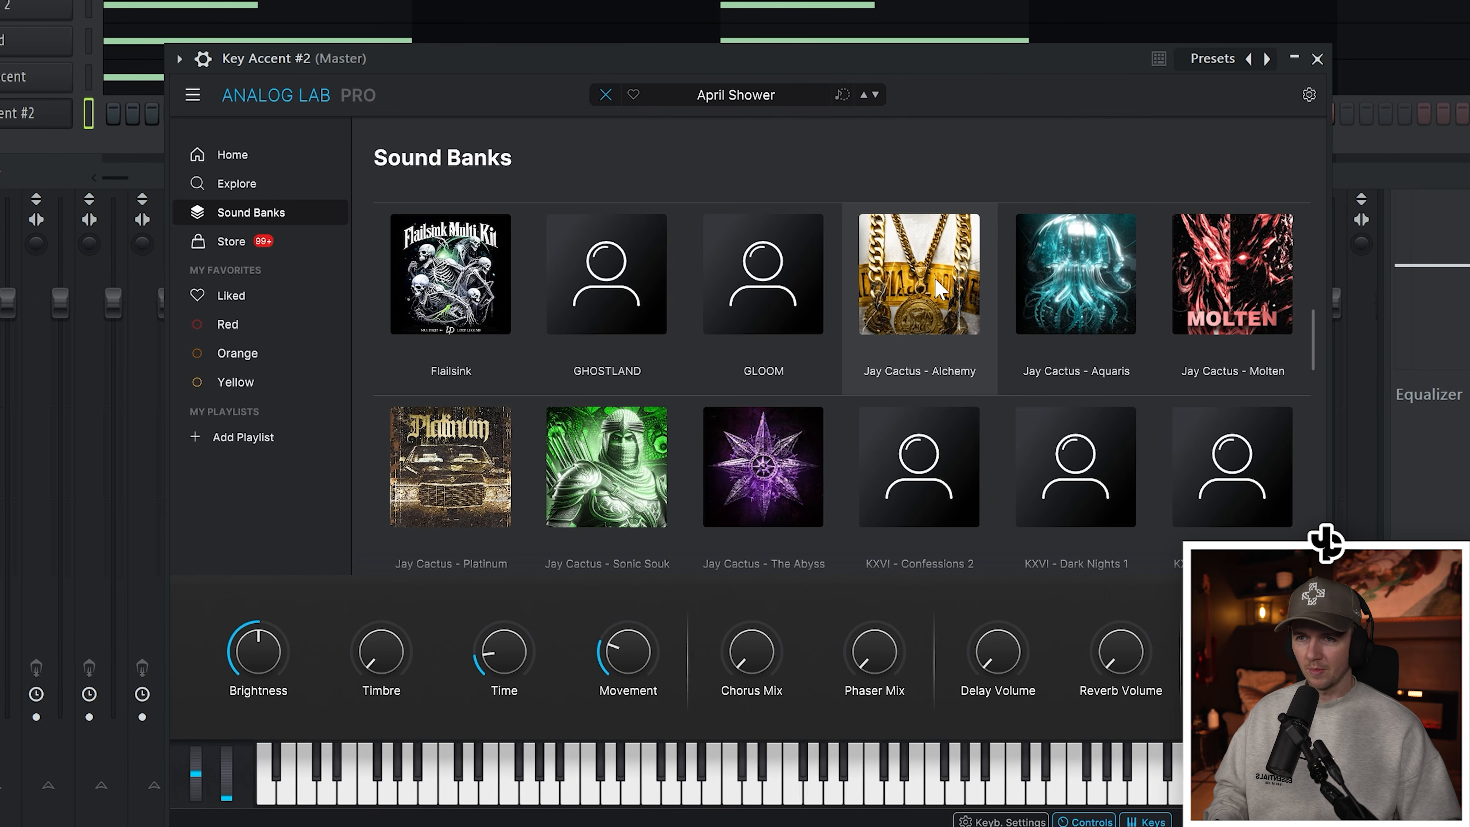
# Step: Audition presets such as String Cheese in the Jay Cactus - Alchemy bank for Key Accent #2 and load Spark
pyautogui.click(937, 284)
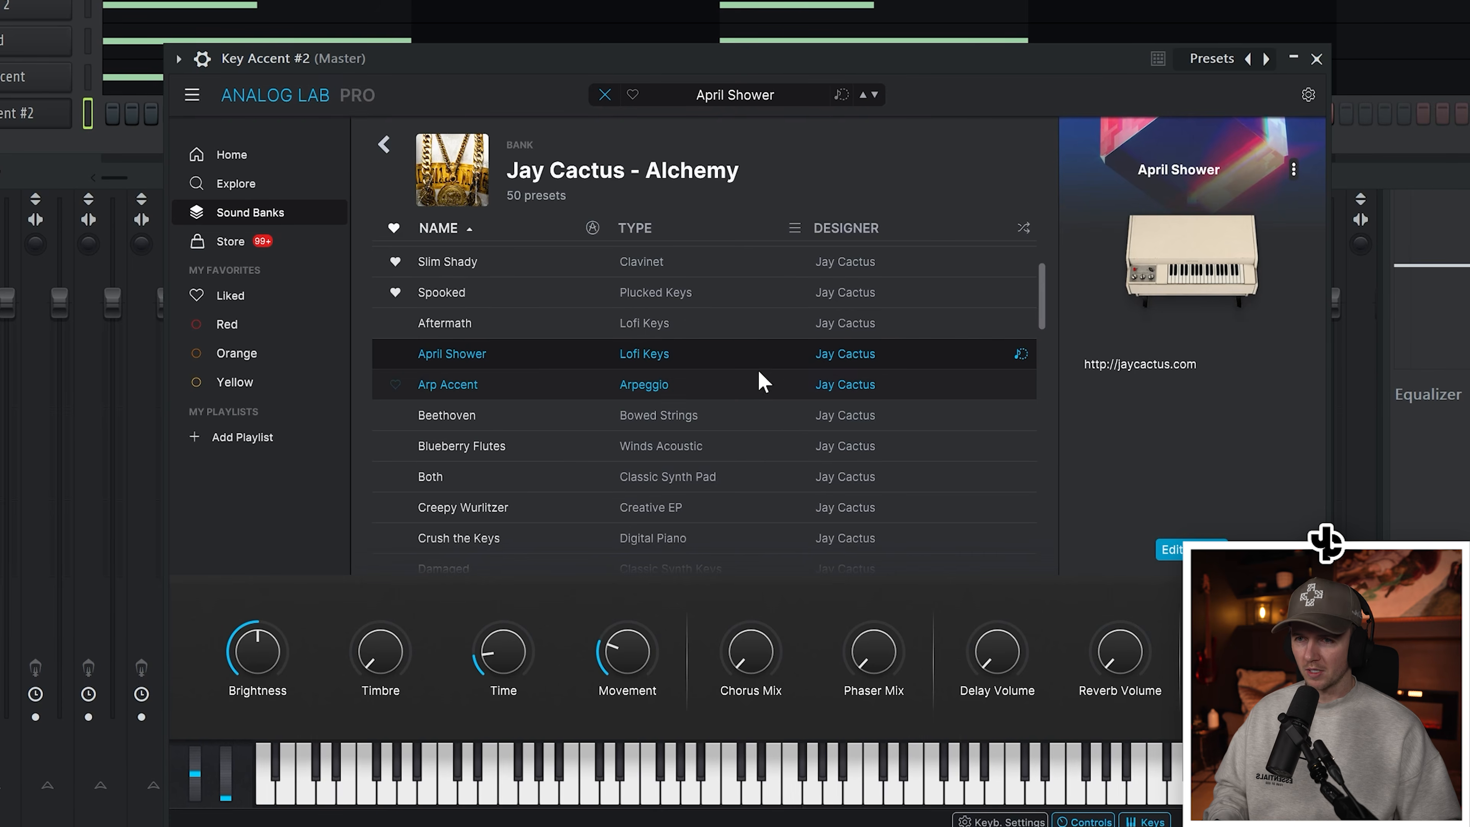
pyautogui.click(736, 412)
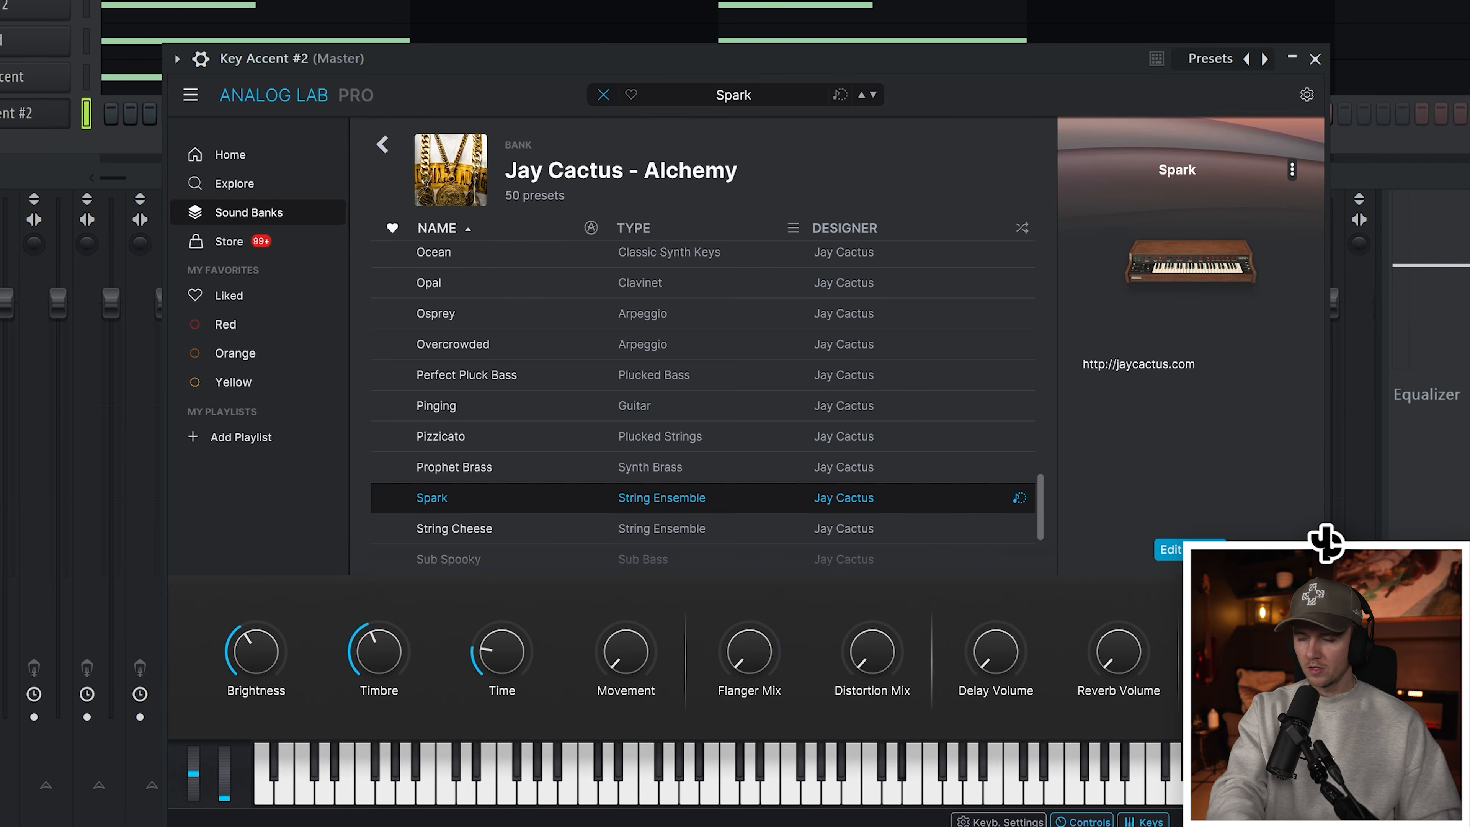
pyautogui.click(708, 528)
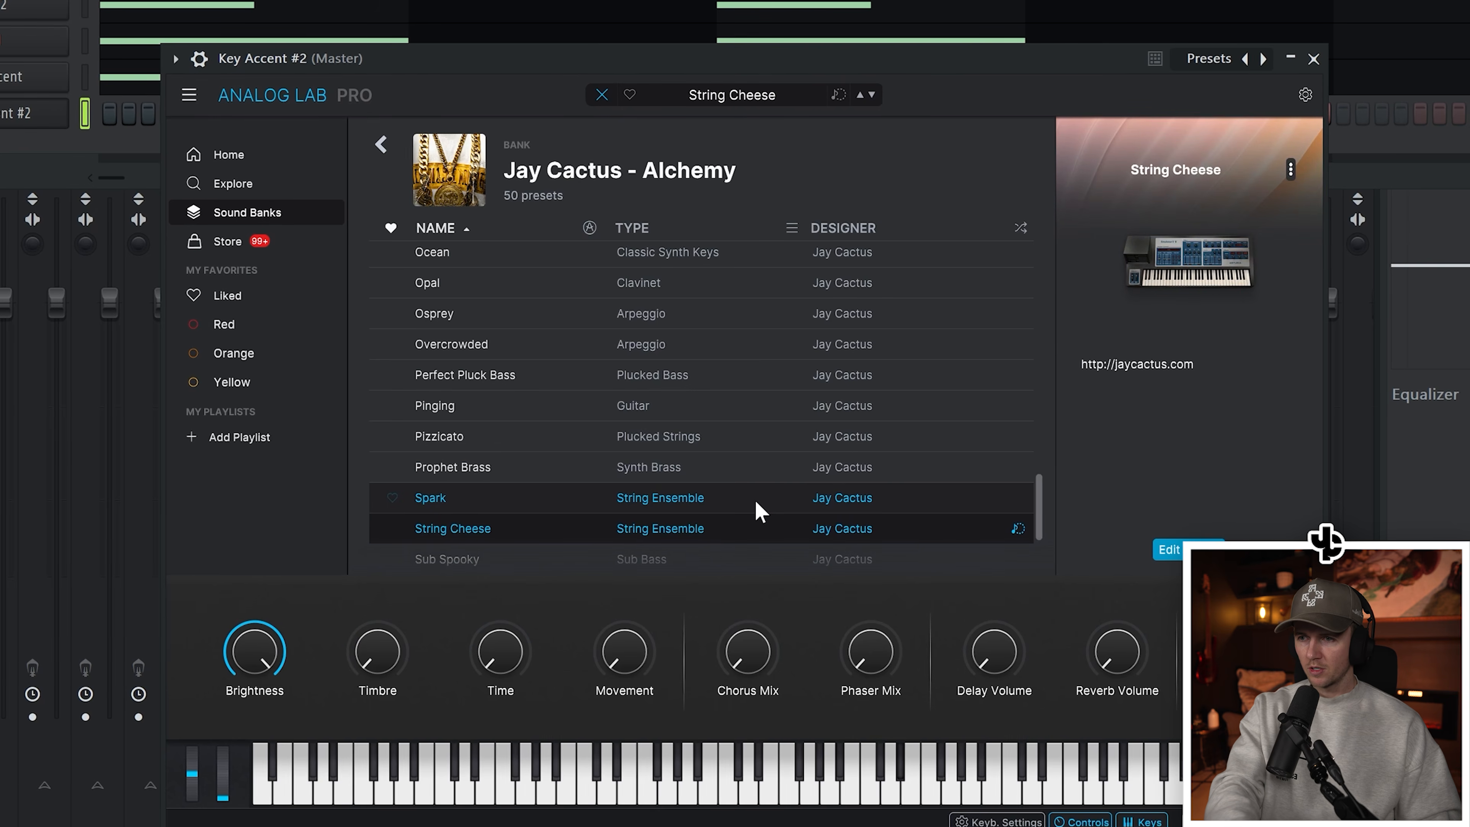
pyautogui.click(757, 510)
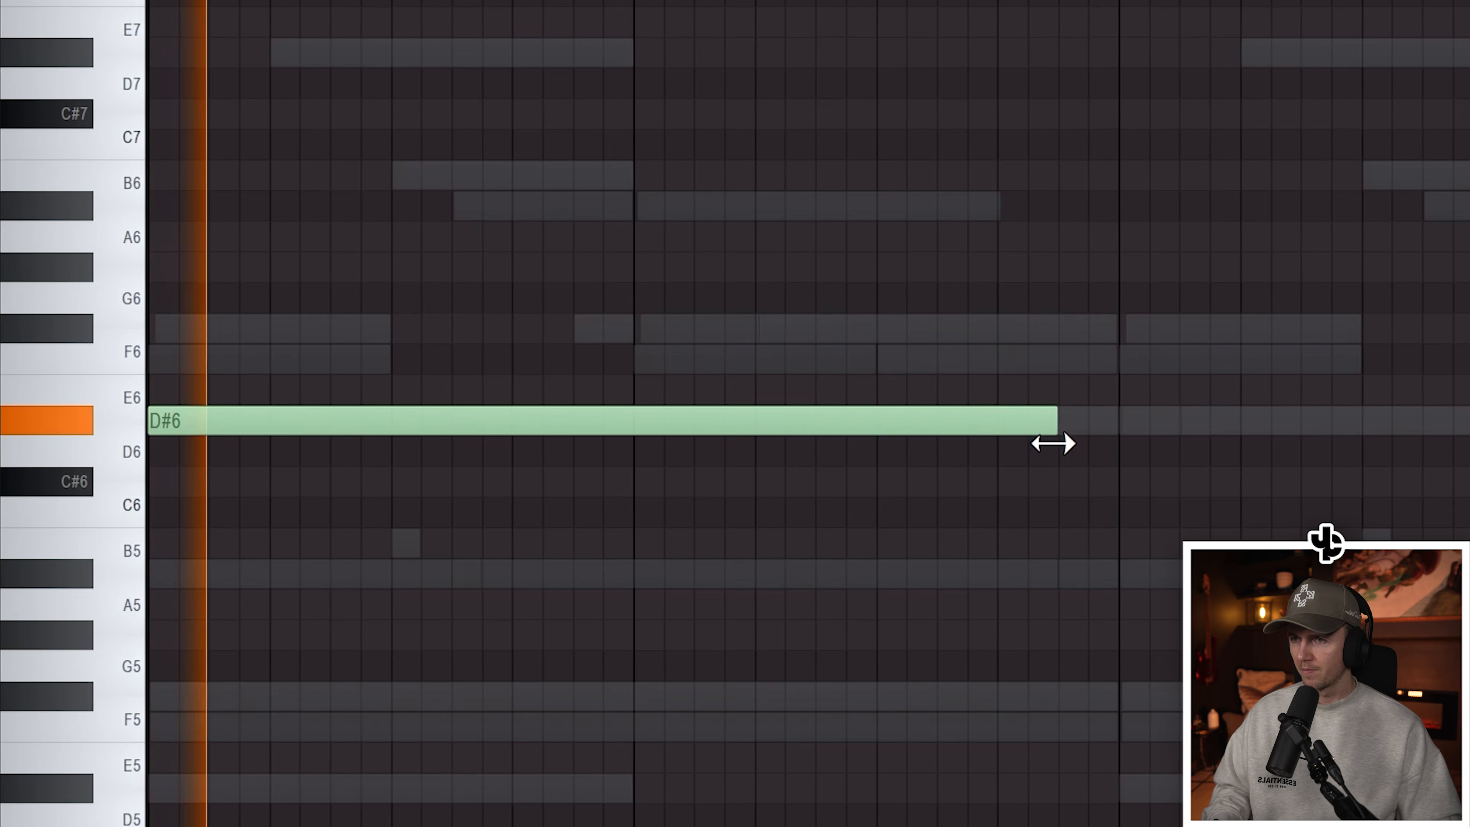
# Step: Extend the D#6 note to the start of bar 3, and open and dismiss the options of the Key Accent #2 channel
pyautogui.moveTo(1049, 436); pyautogui.dragTo(1112, 437)
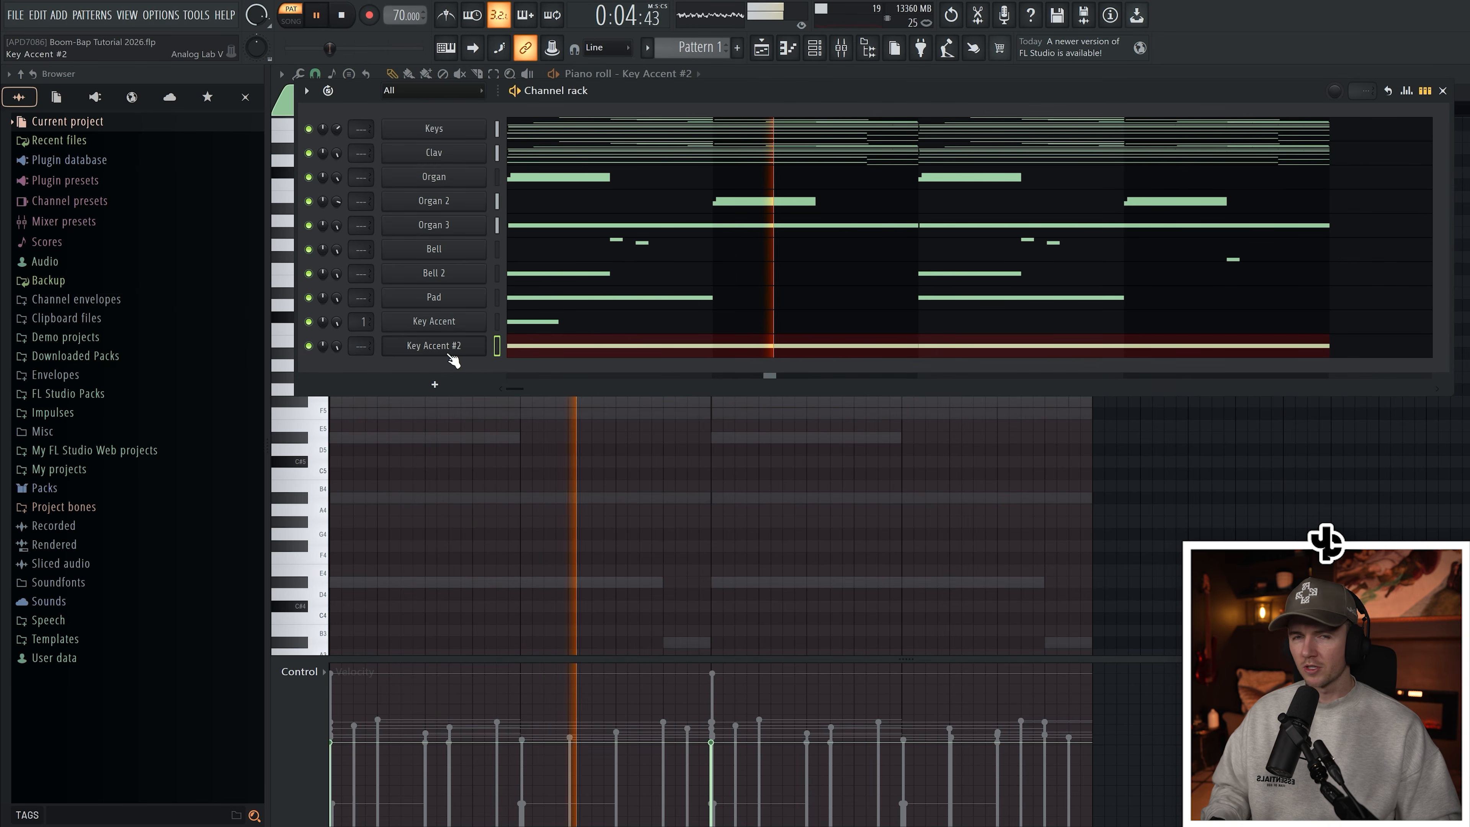
pyautogui.rightClick(449, 347)
pyautogui.press('Escape')
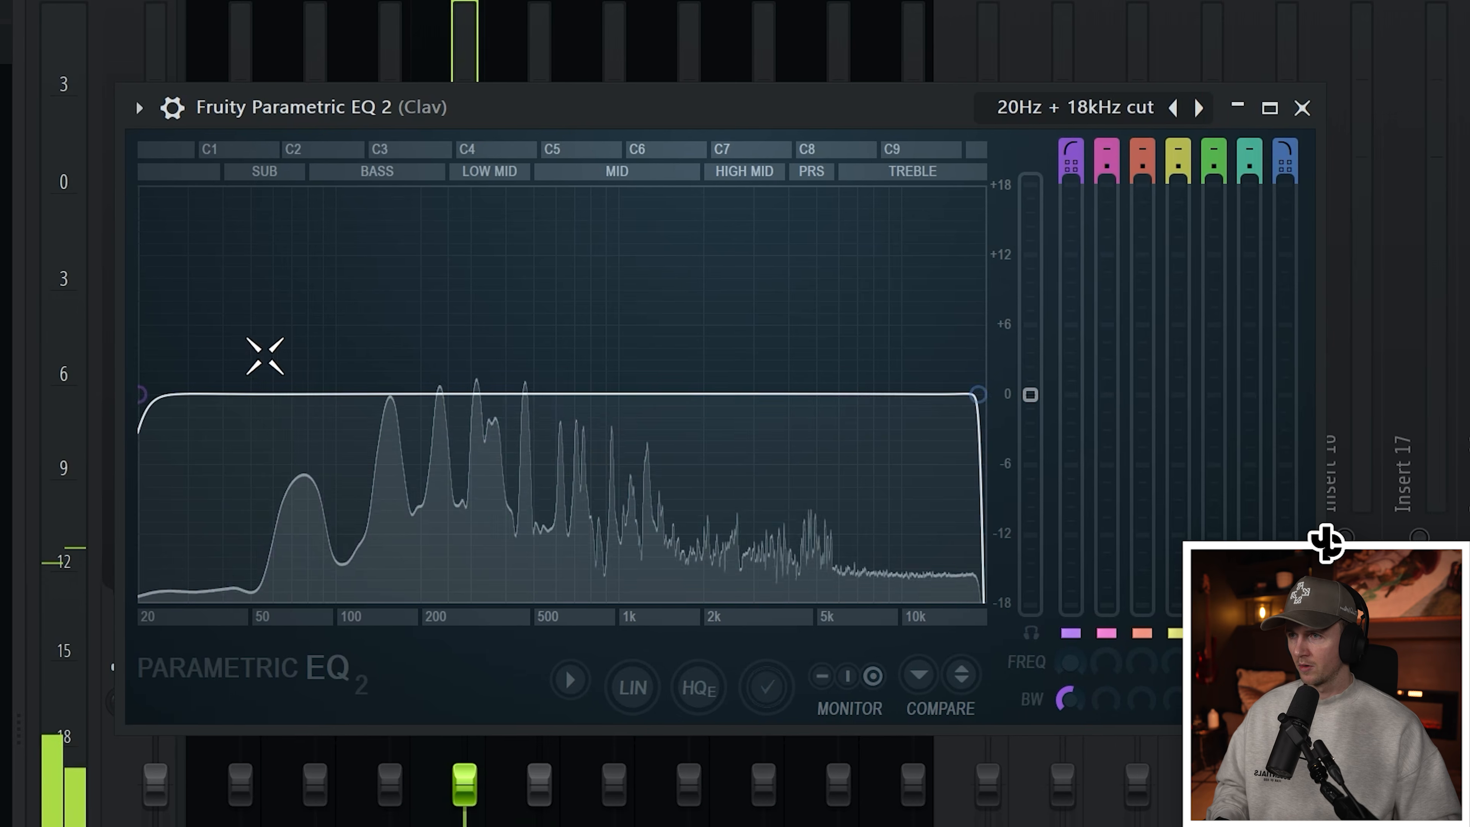
# Step: Raise the Clav equalizer's low cut to about 110 Hz and close Fruity Parametric EQ 2
pyautogui.moveTo(141, 394); pyautogui.dragTo(348, 394)
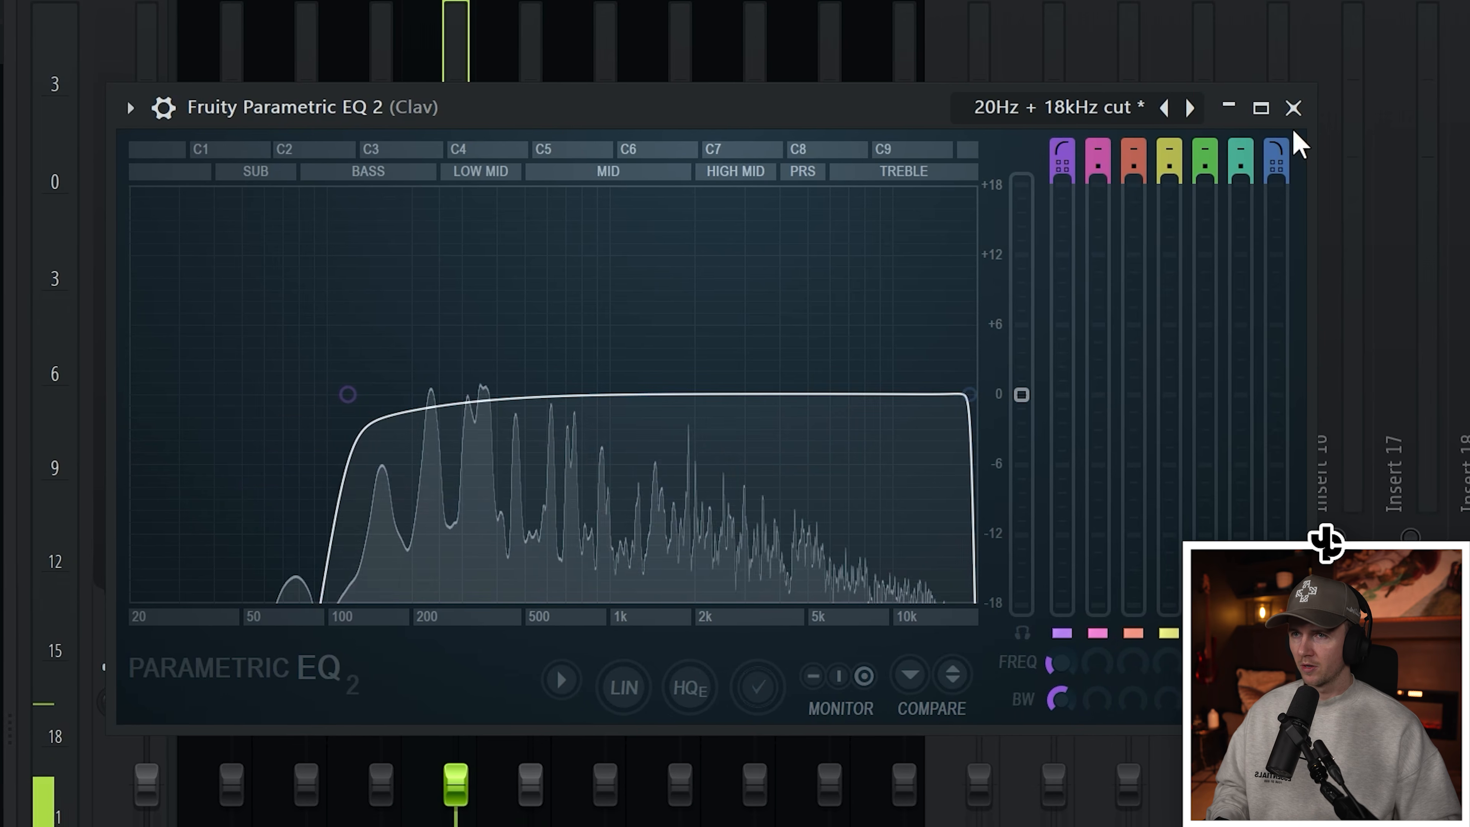
pyautogui.click(1295, 107)
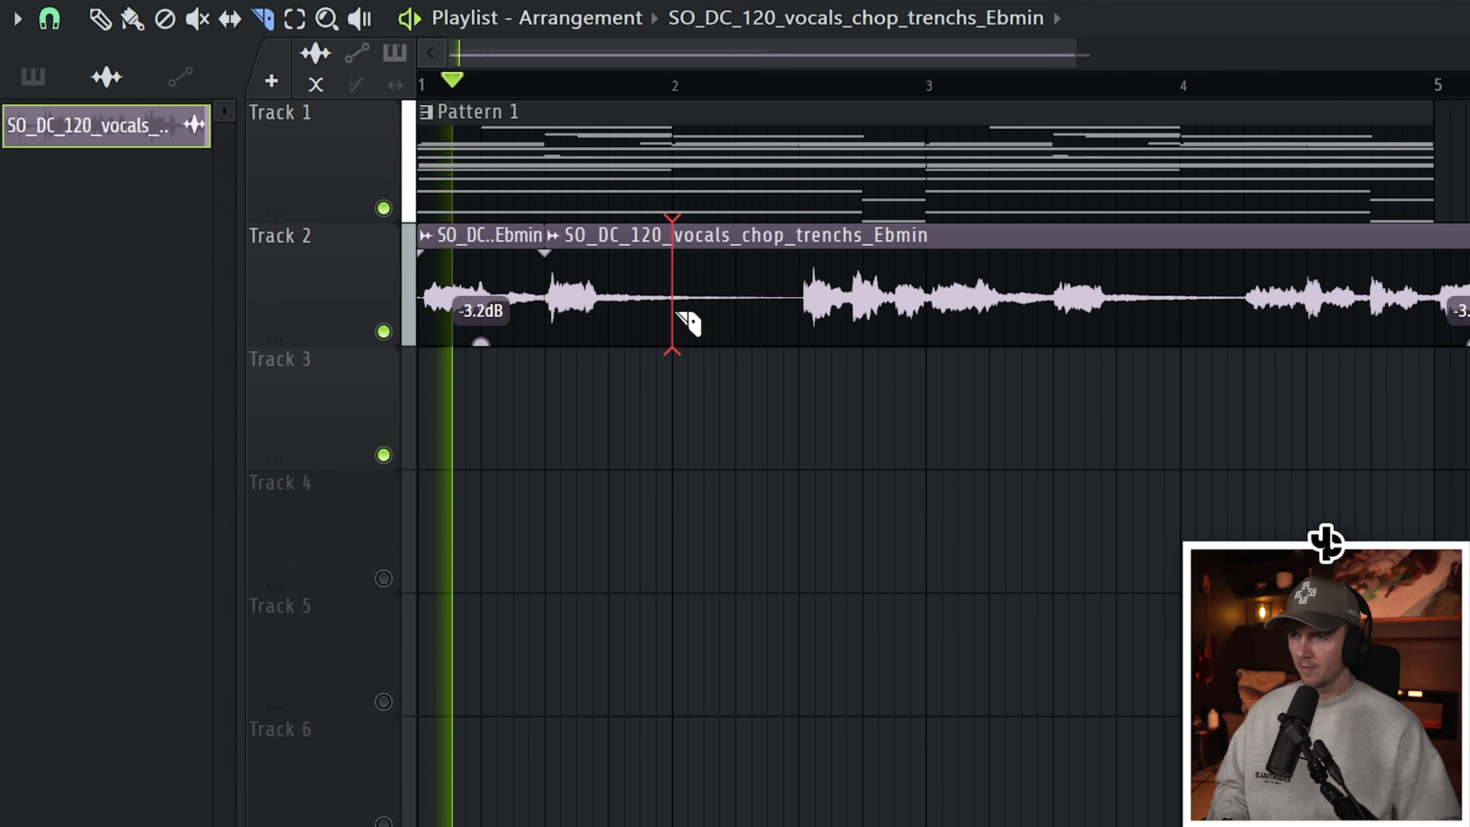
# Step: Slice the vocal chop clip on Track 2 at bar 2, trim the first phrase, and move the remaining clip to bar 3
pyautogui.click(674, 330)
pyautogui.moveTo(496, 269); pyautogui.dragTo(493, 270)
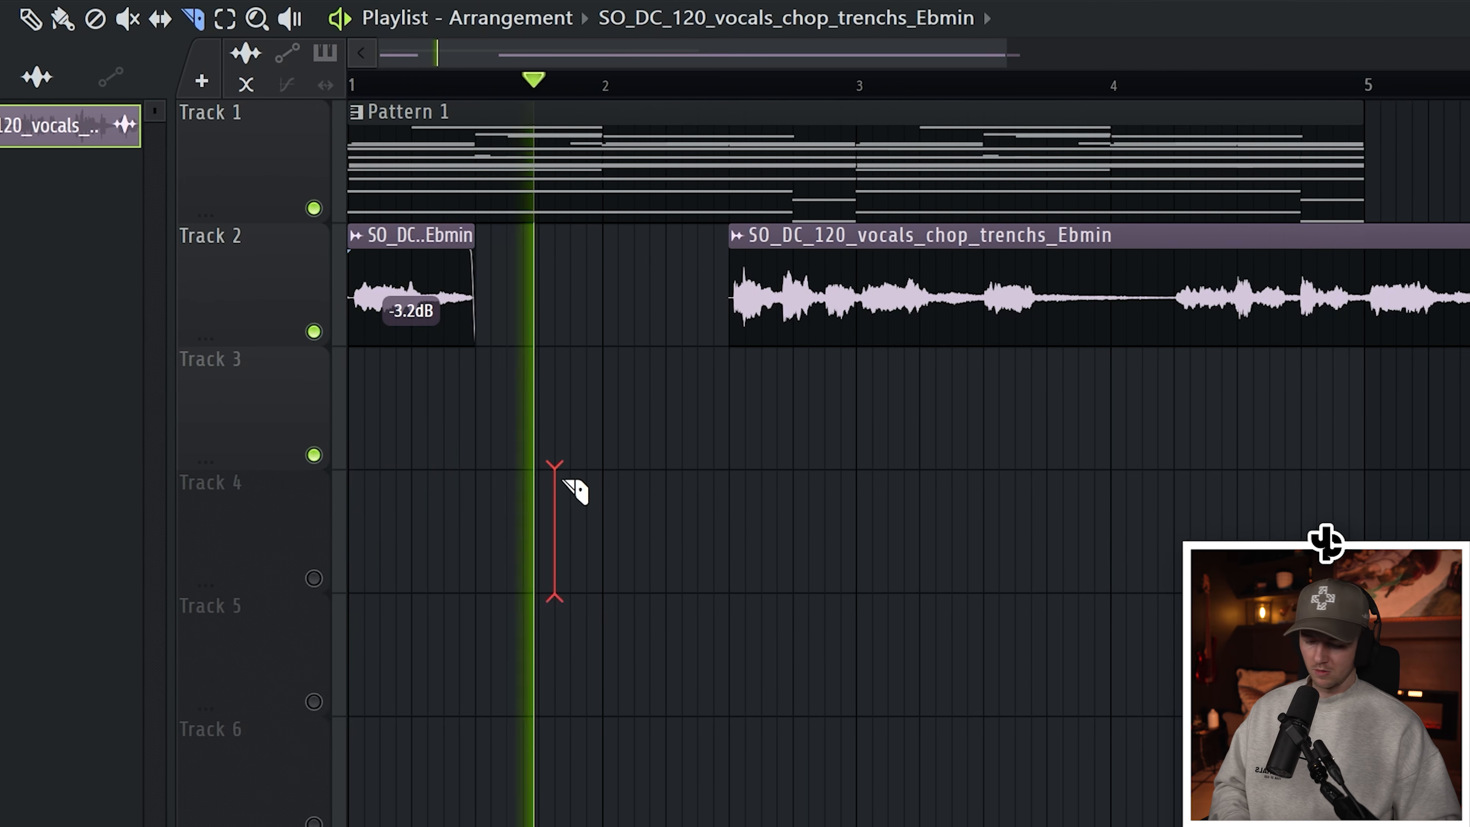
pyautogui.scroll(-2, 631, 492)
pyautogui.moveTo(678, 265); pyautogui.dragTo(637, 349)
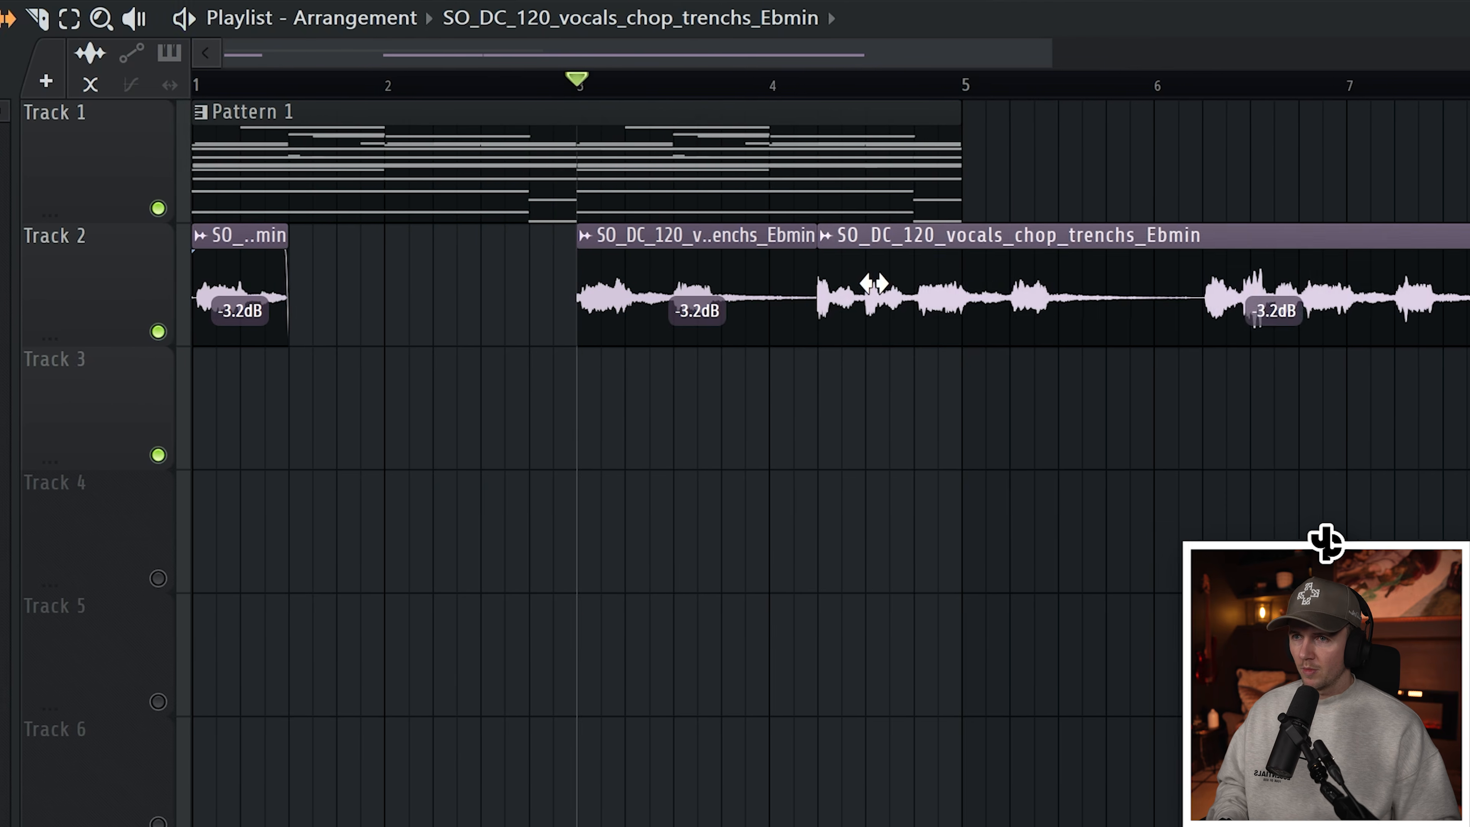
# Step: Slip the audio inside the last vocal clip on Track 2 earlier while playing it back
pyautogui.press('space')
pyautogui.moveTo(873, 287); pyautogui.dragTo(834, 272)
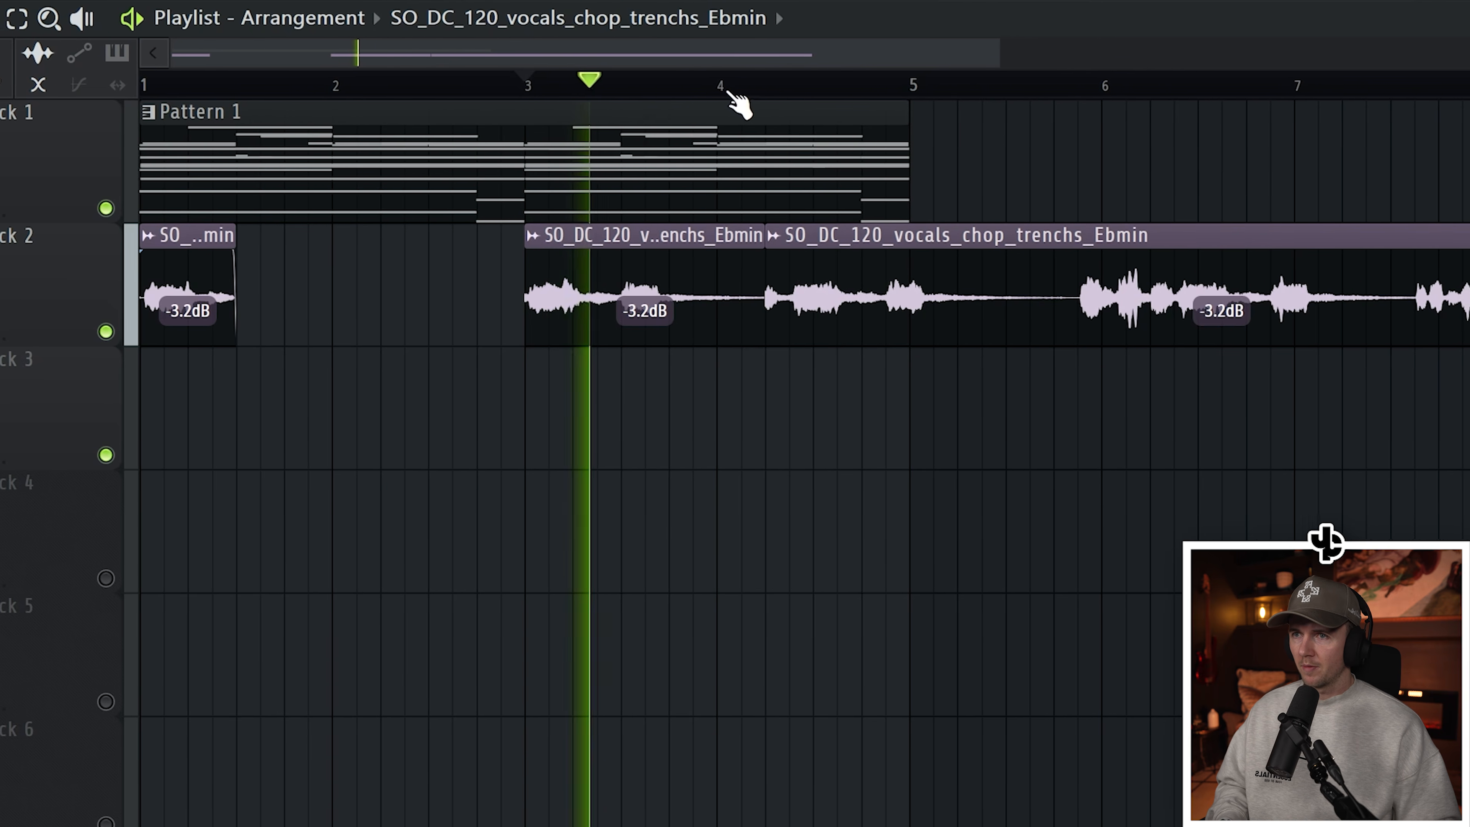
pyautogui.moveTo(915, 316); pyautogui.dragTo(891, 319)
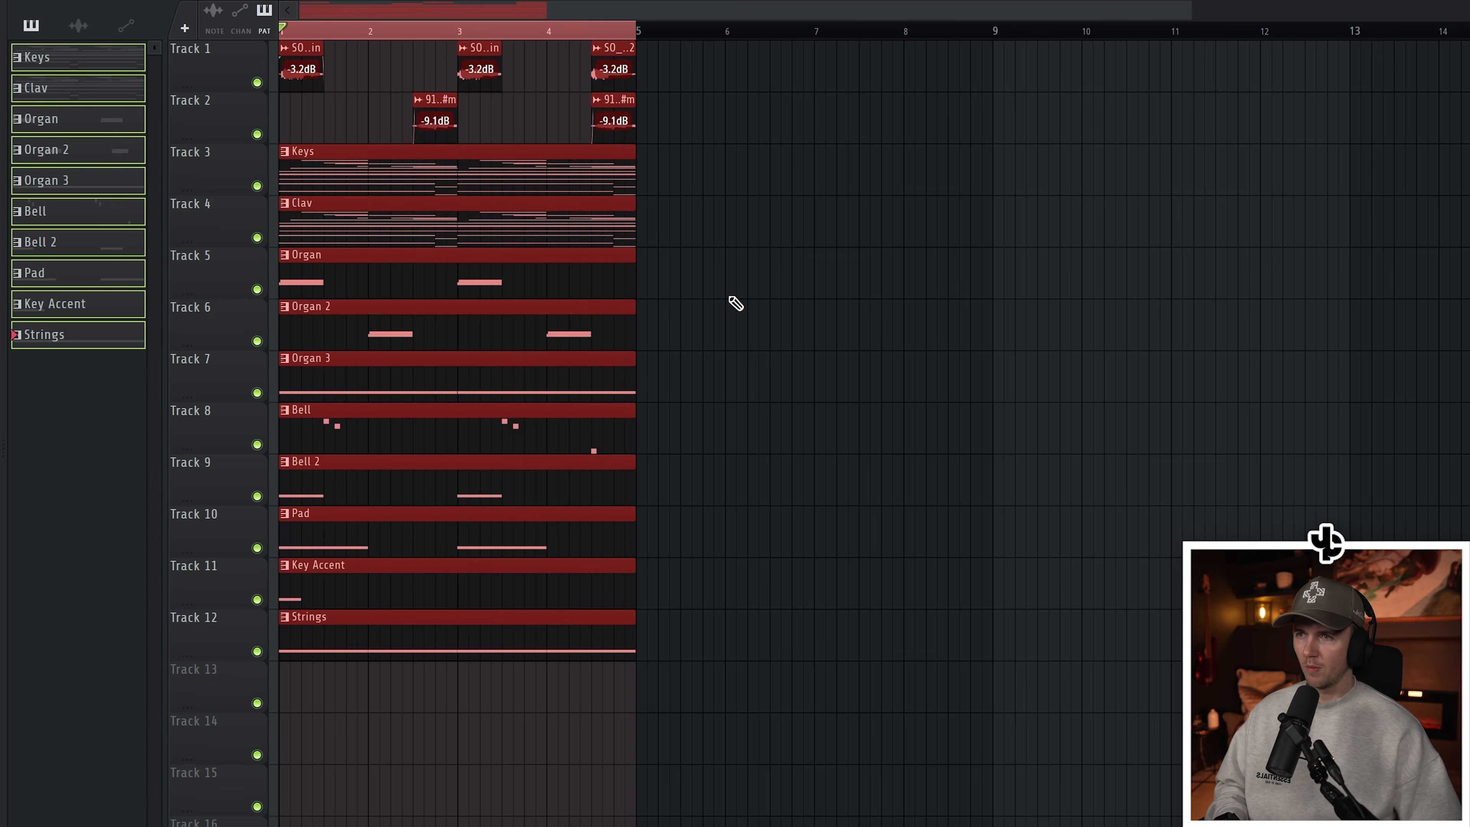
# Step: Duplicate the selected four-bar section across all tracks into the following bars and play the arrangement
pyautogui.hotkey('ctrl', 'b')
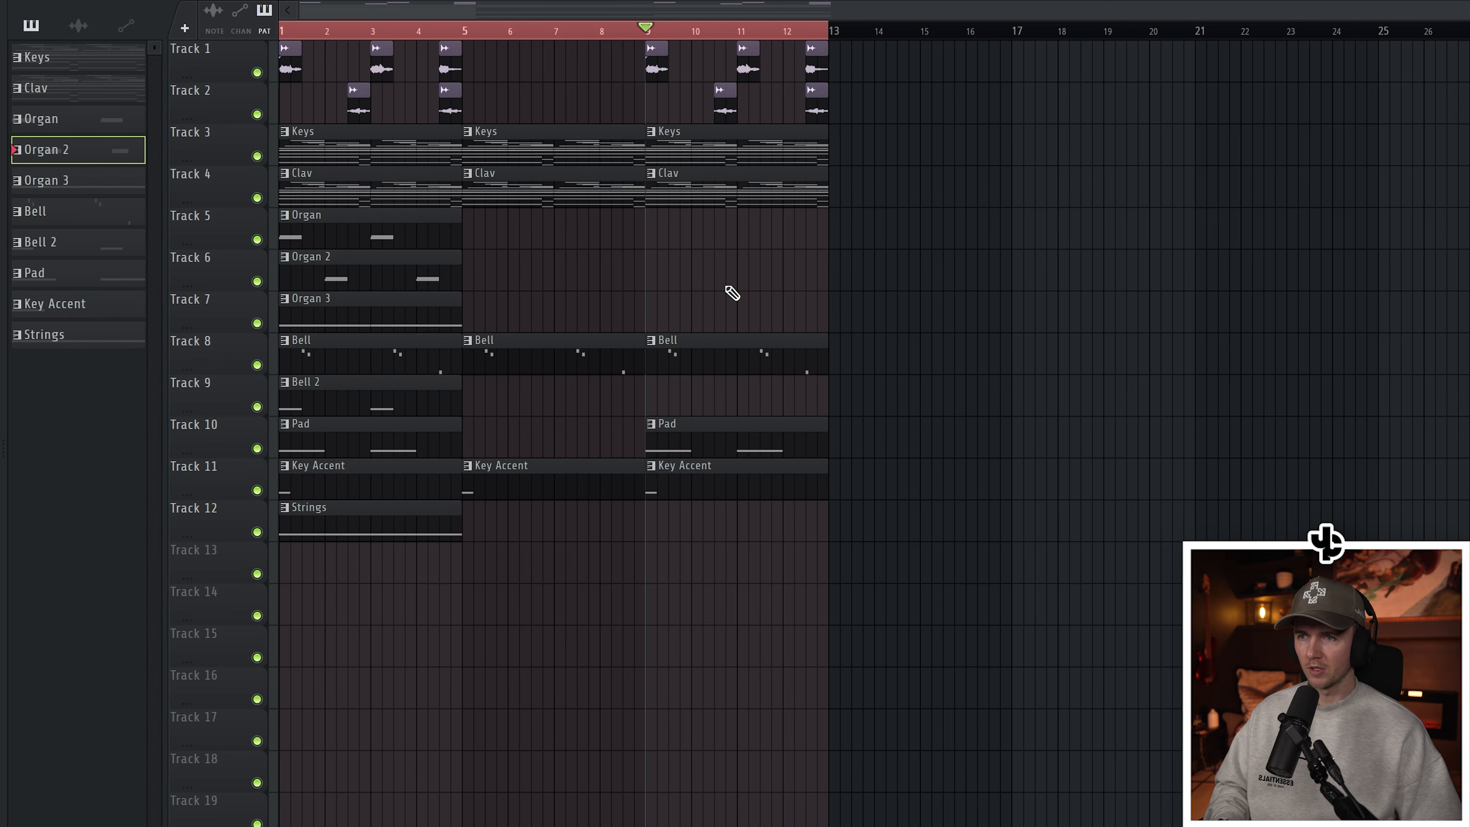
pyautogui.press('space')
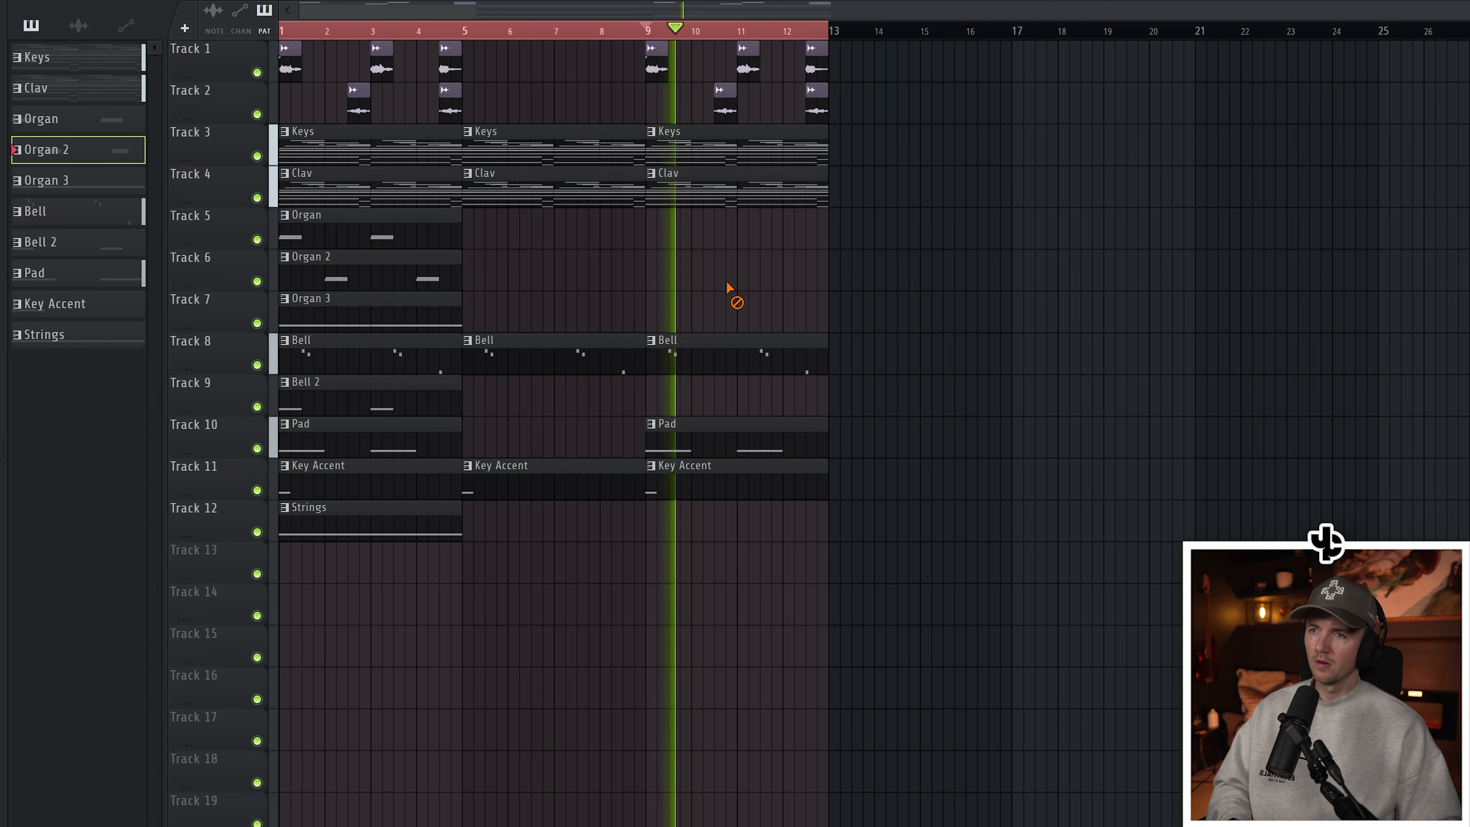
# Step: Route the selected mixer tracks, Key Accent through Vocals 2, to Insert 13 and select that insert
pyautogui.hotkey('ctrl', 'a')
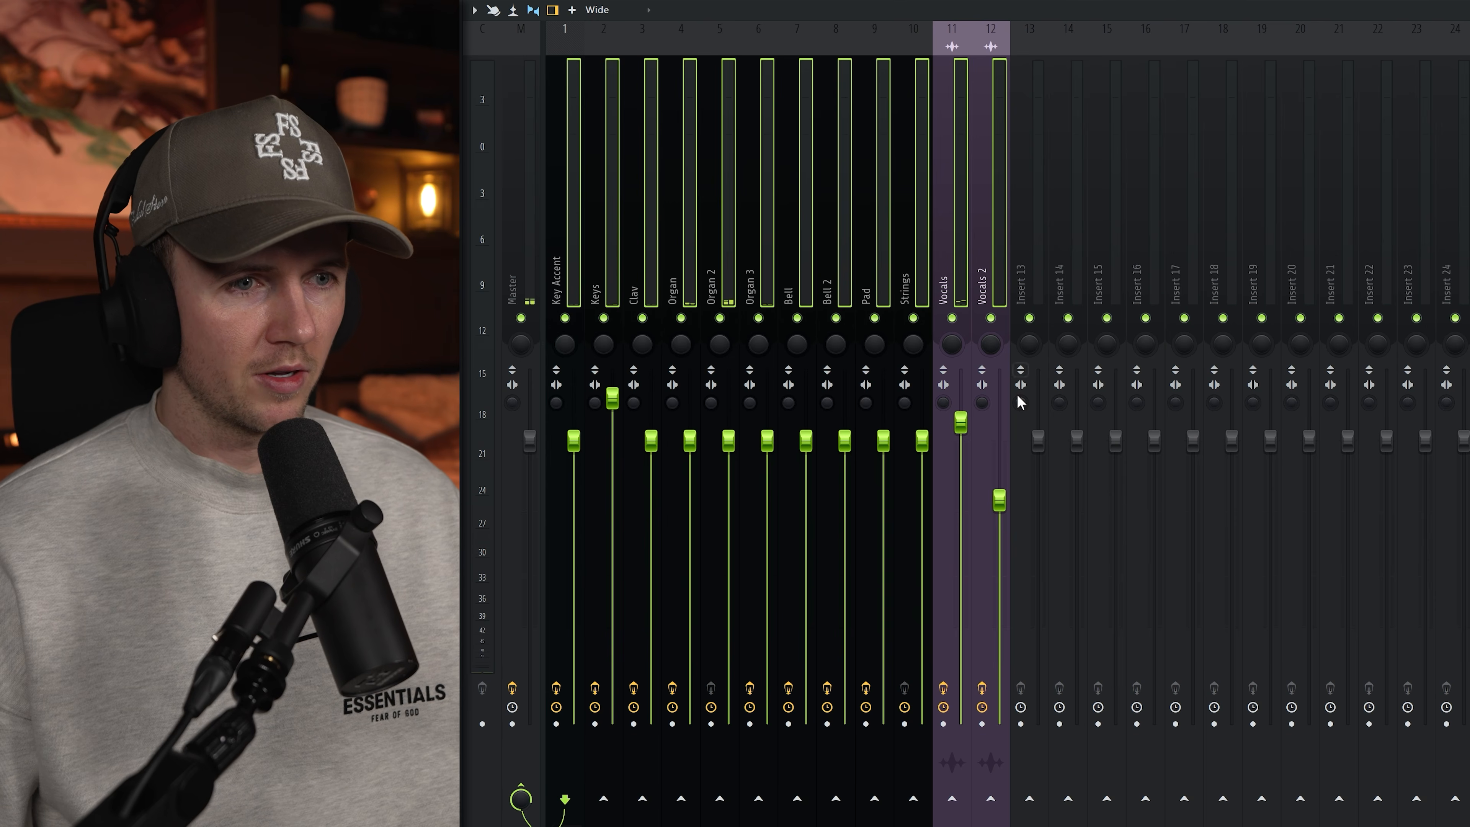
pyautogui.rightClick(1032, 800)
pyautogui.click(1077, 784)
pyautogui.click(1034, 278)
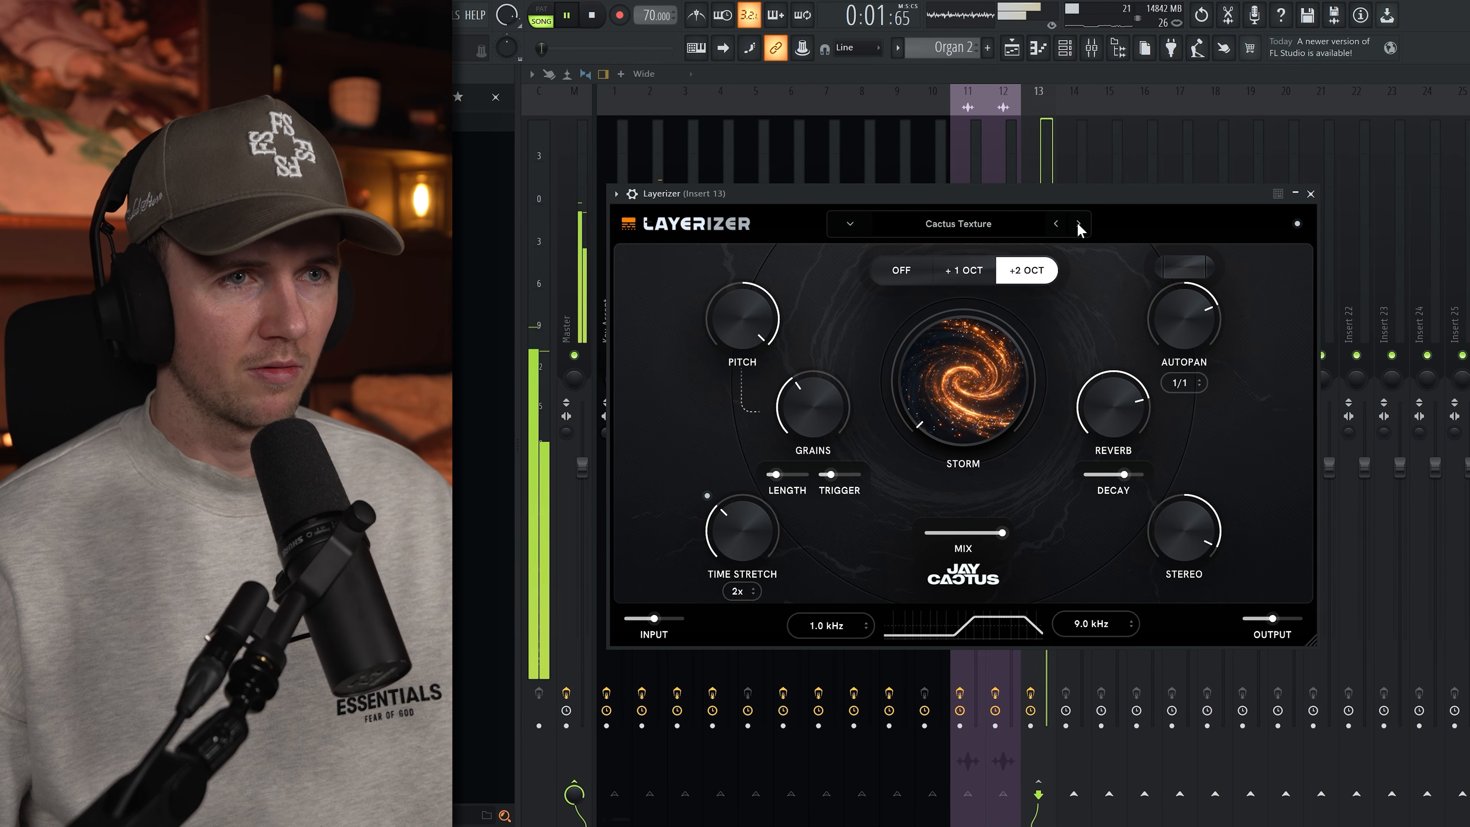
# Step: Audition the Layerizer presets on Insert 13 during playback, stepping on from Cactus Texture, and load Pad Me Up
pyautogui.press('space')
pyautogui.click(1078, 223)
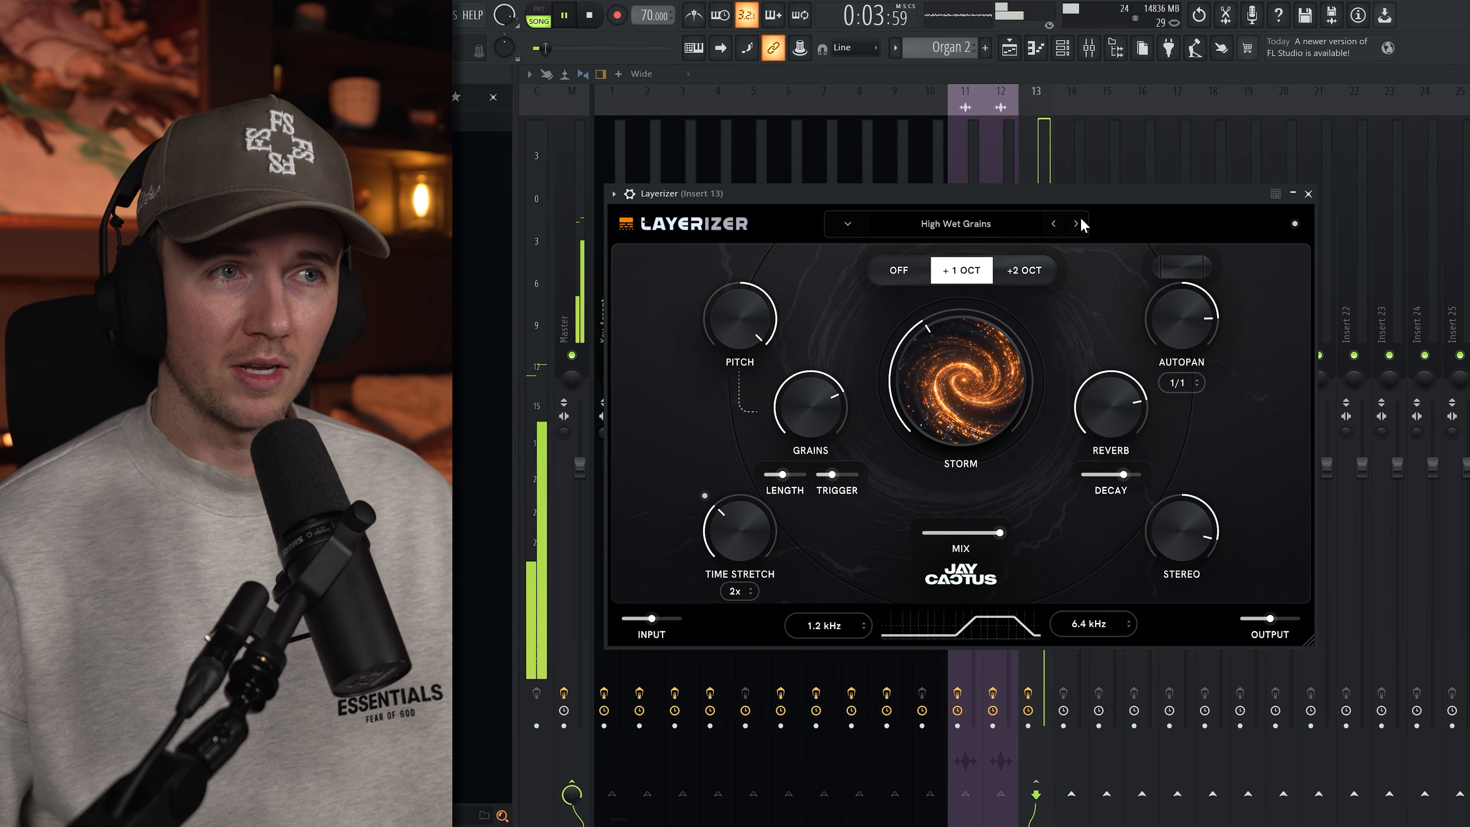
pyautogui.click(1078, 221)
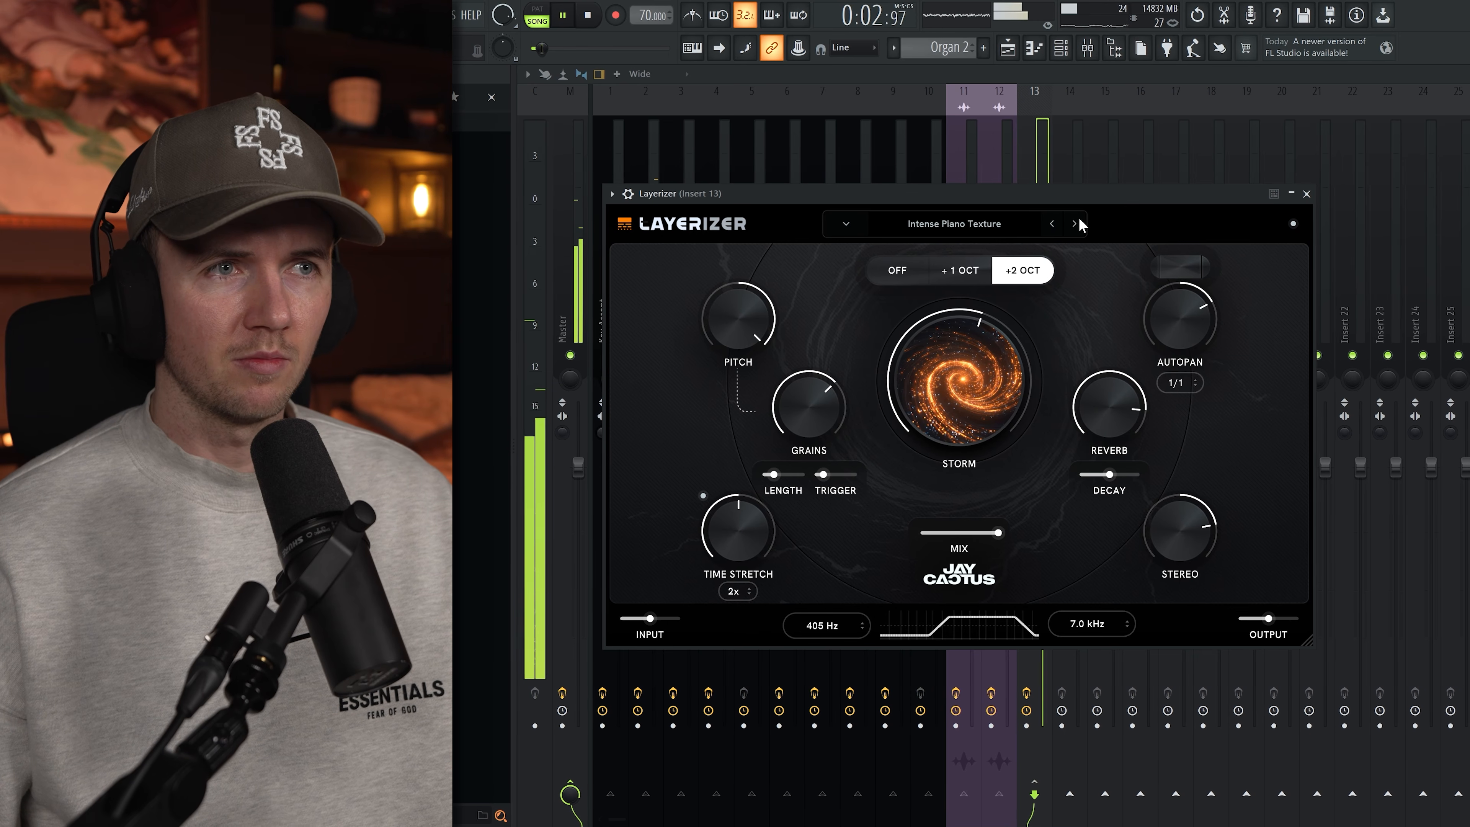
pyautogui.press('space')
pyautogui.click(1074, 223)
pyautogui.click(1075, 223)
pyautogui.press('space')
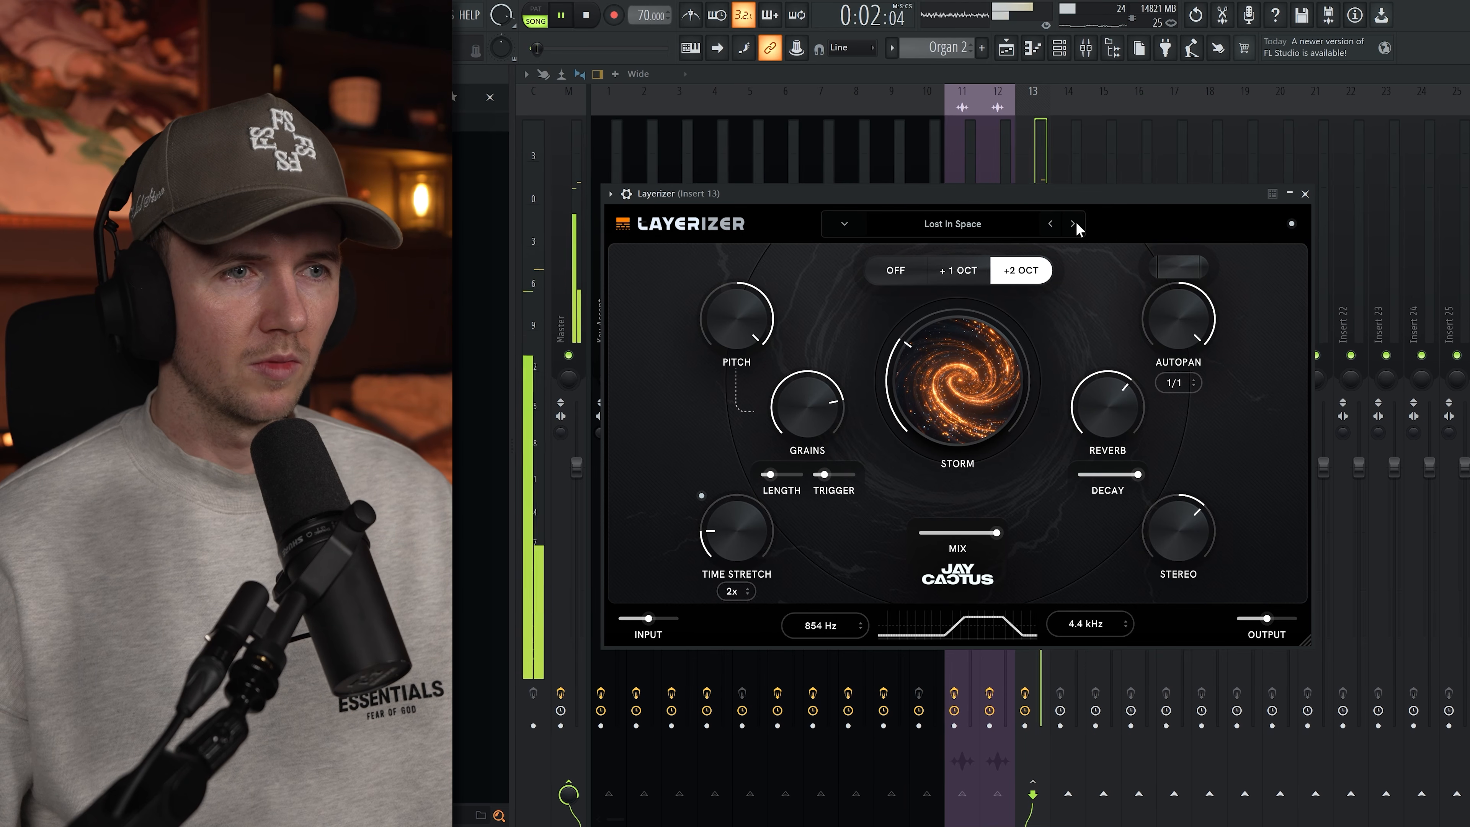
pyautogui.press('space')
pyautogui.click(1074, 224)
pyautogui.press('space')
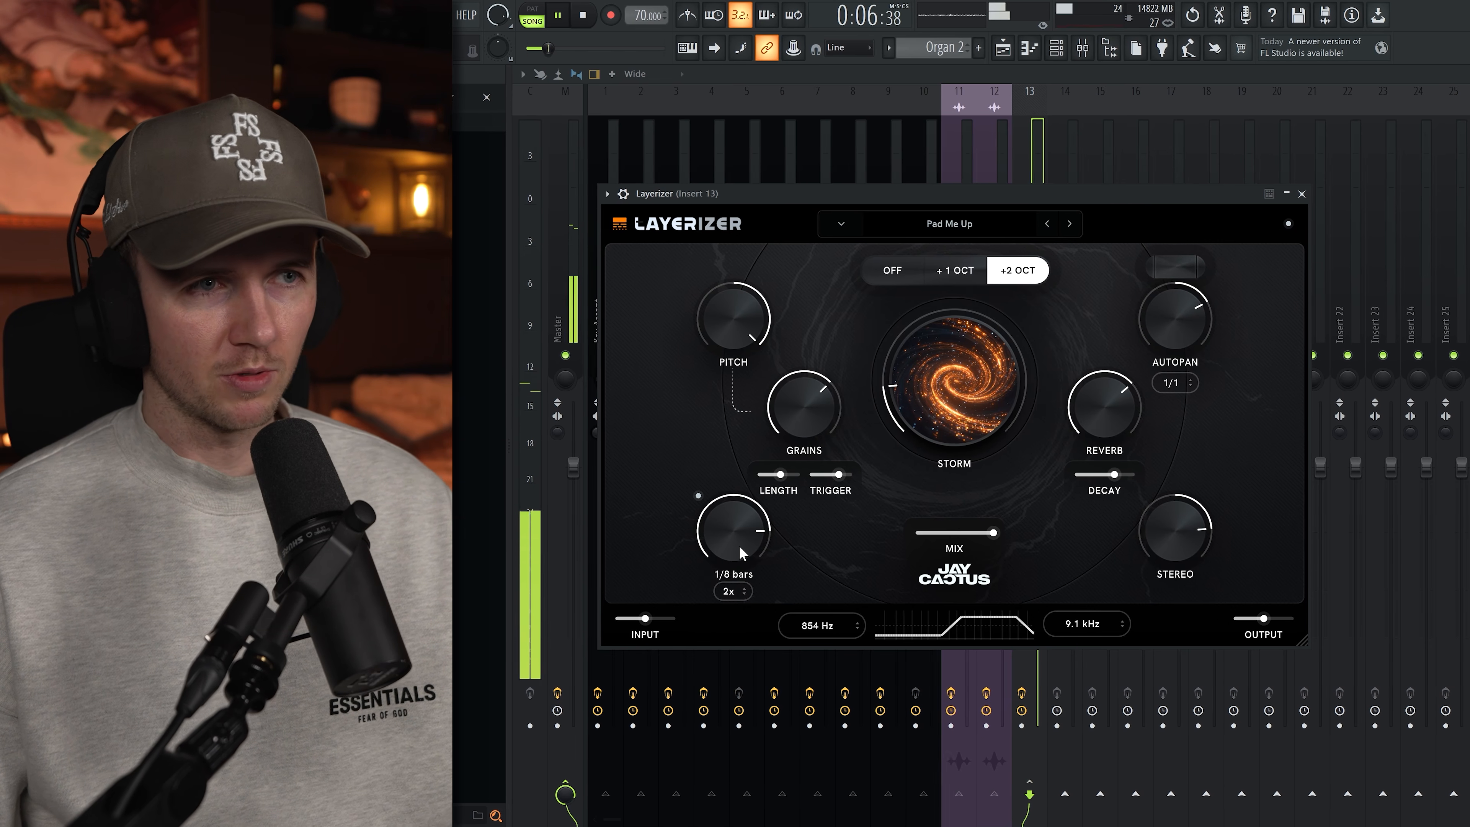
# Step: Record the Layerizer output of Insert 13 into Edison by starting playback
pyautogui.moveTo(914, 393)
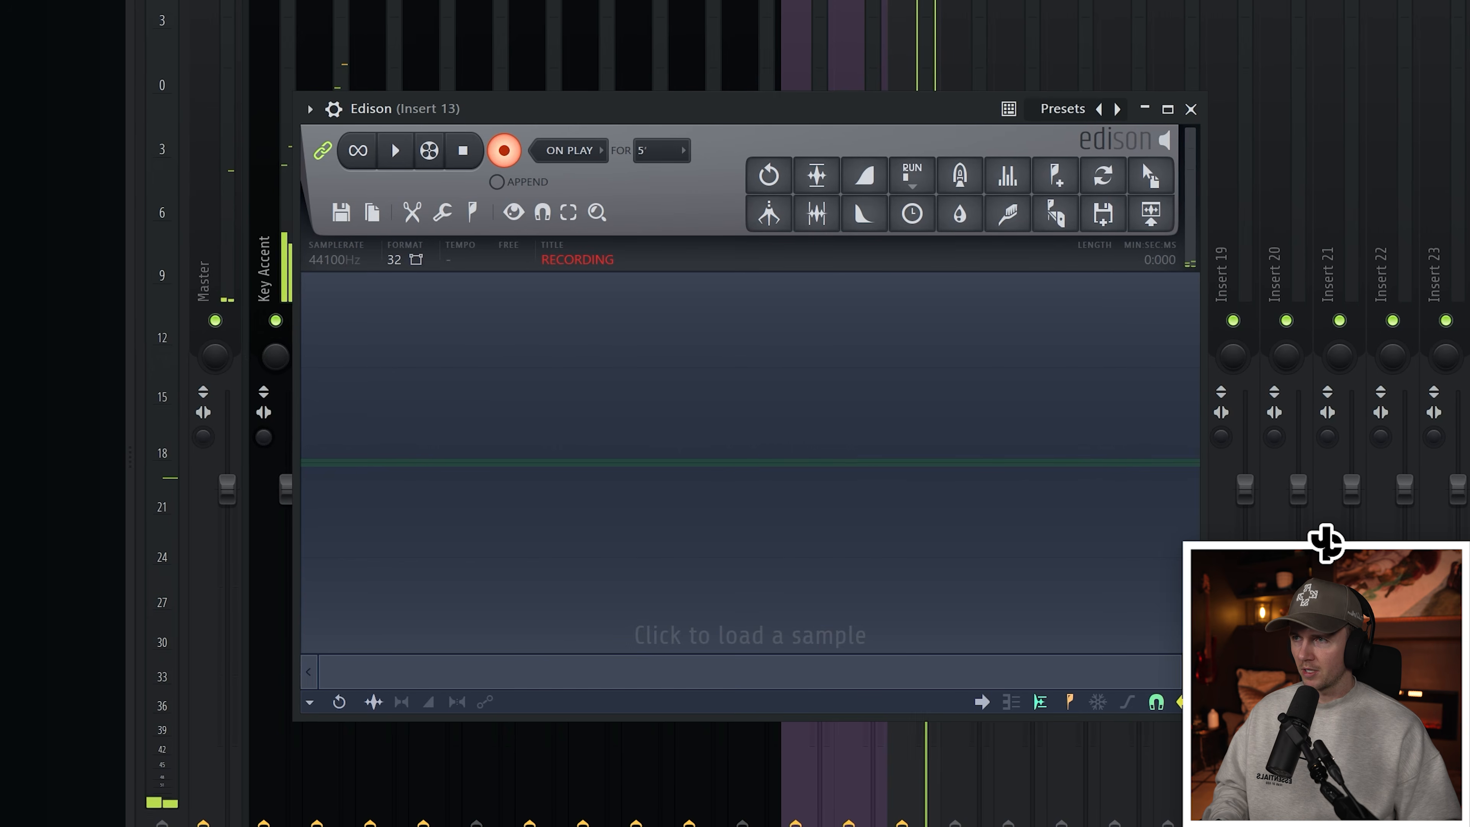
pyautogui.press('space')
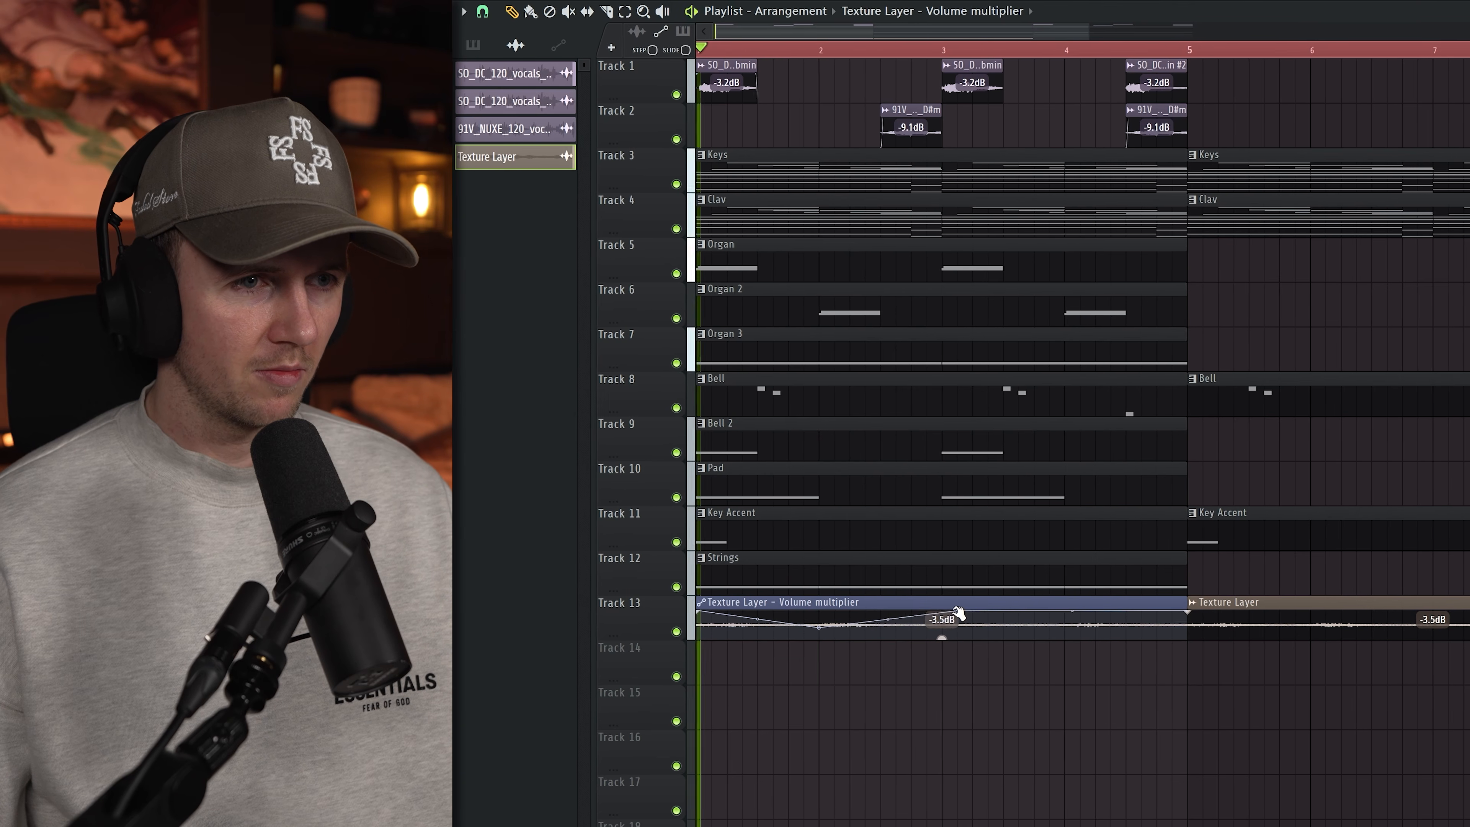
# Step: Shape the Texture Layer volume automation on Track 13 so it peaks at bar 3 and dips at bar 4
pyautogui.moveTo(957, 612); pyautogui.dragTo(942, 612)
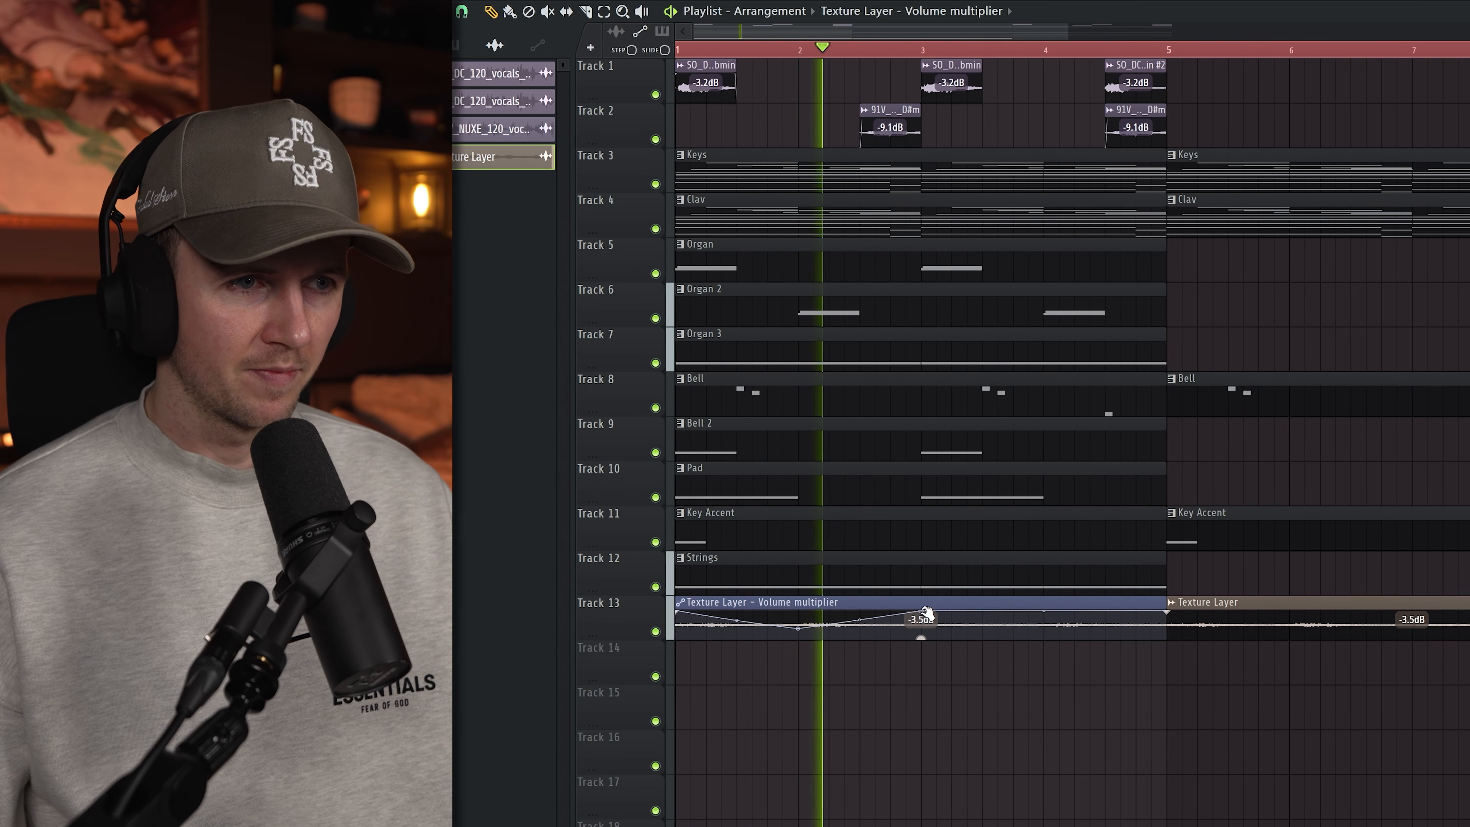
pyautogui.rightClick(996, 627)
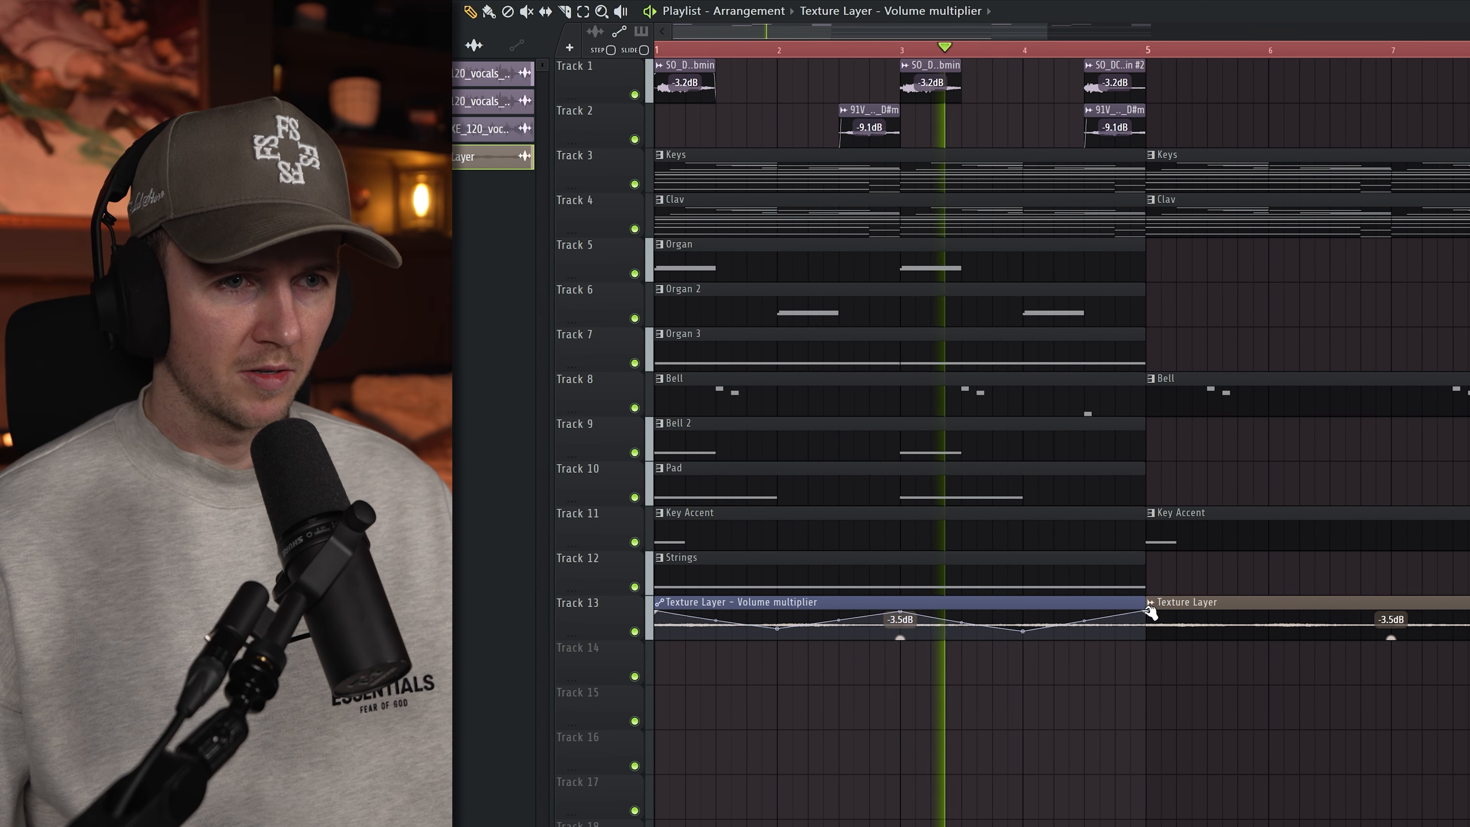
# Step: Move the Texture Layer volume automation to Track 14 and duplicate it together with the Texture Layer clip up to bar 13
pyautogui.moveTo(1127, 605); pyautogui.dragTo(1110, 653)
pyautogui.moveTo(860, 648); pyautogui.dragTo(1347, 649)
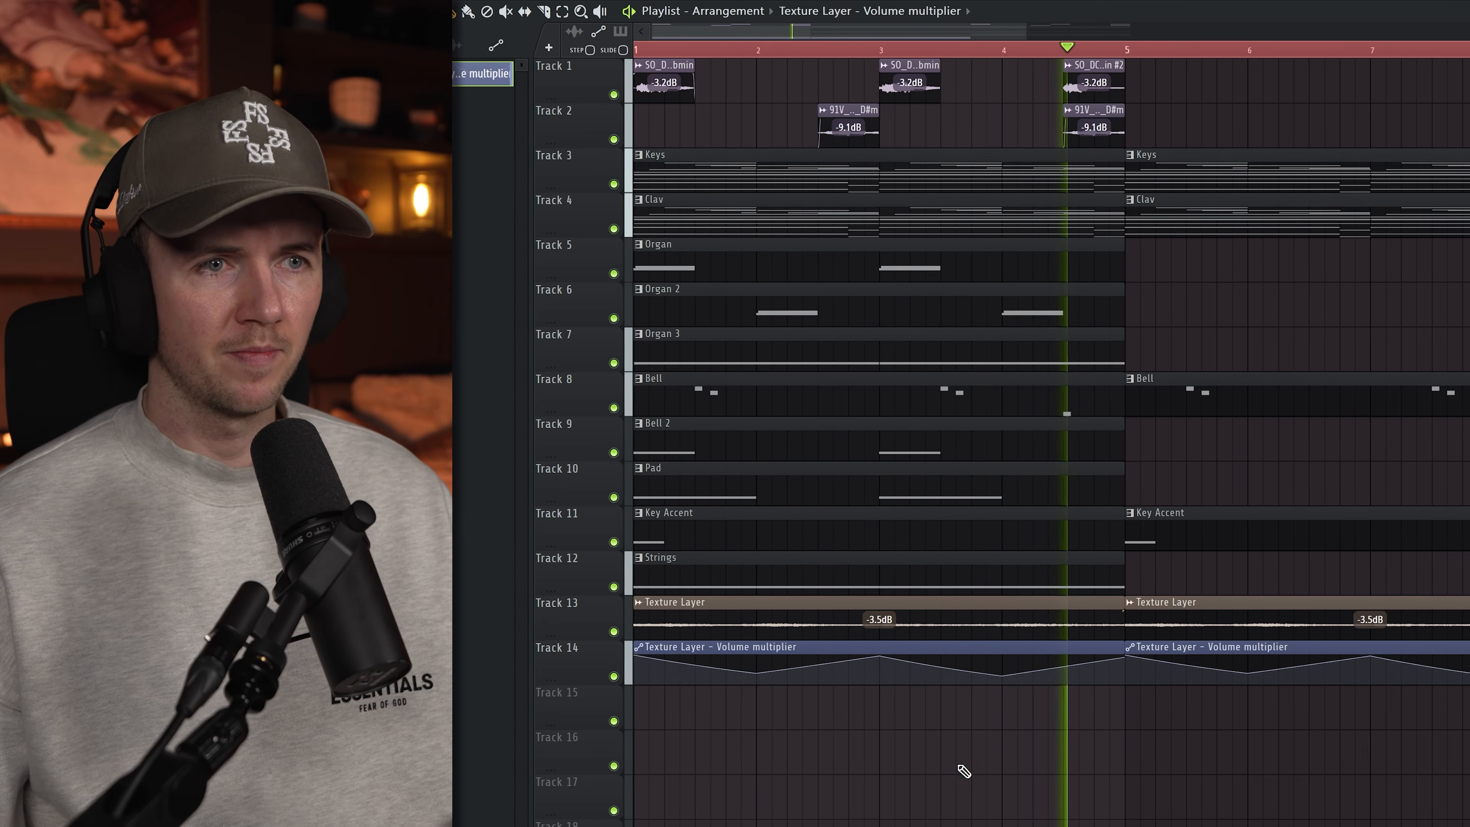
pyautogui.scroll(-3, 952, 772)
pyautogui.scroll(-3, 934, 771)
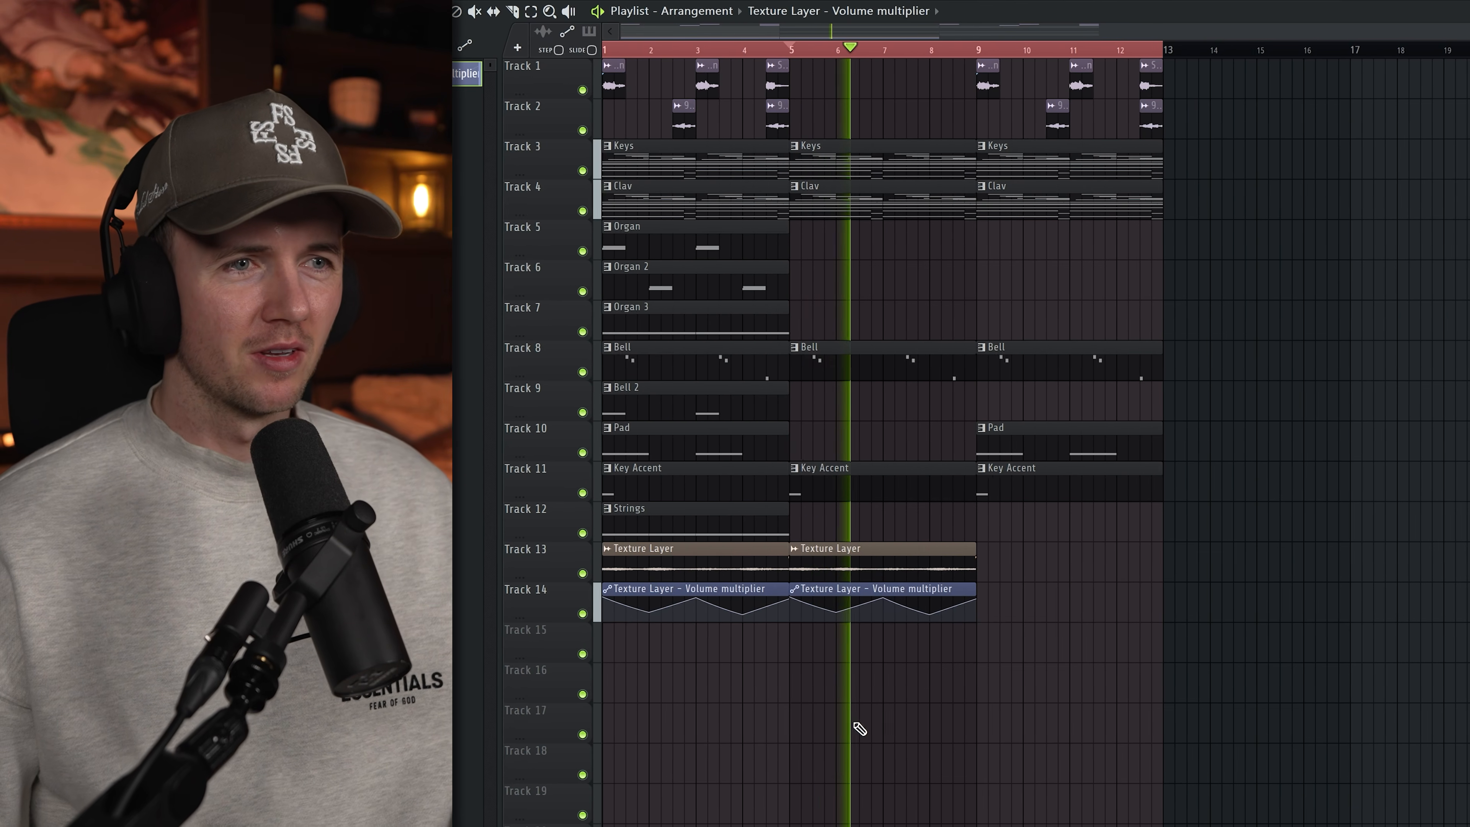
pyautogui.scroll(2, 810, 724)
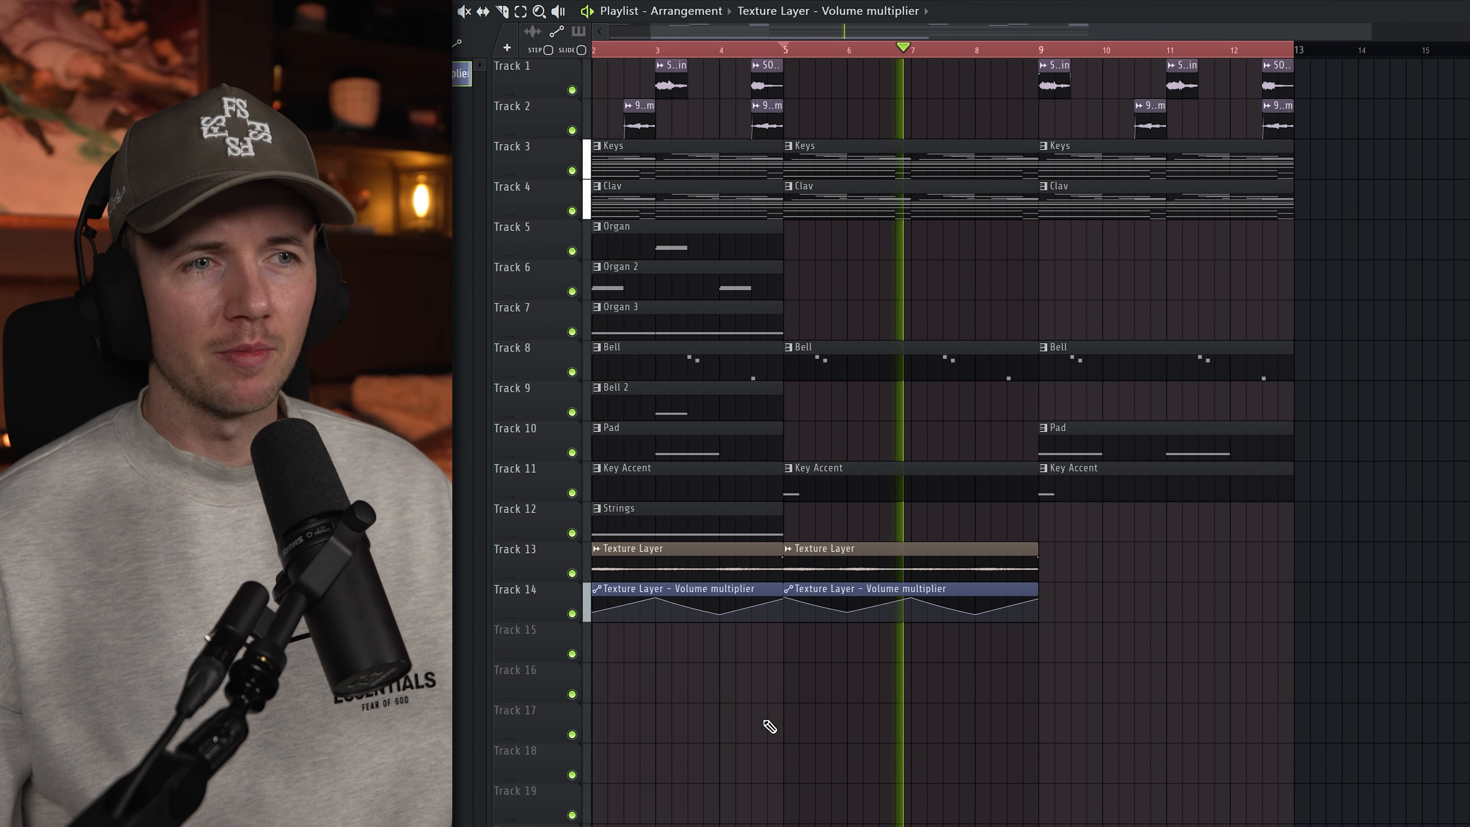
pyautogui.scroll(-1, 770, 726)
pyautogui.scroll(-2, 810, 723)
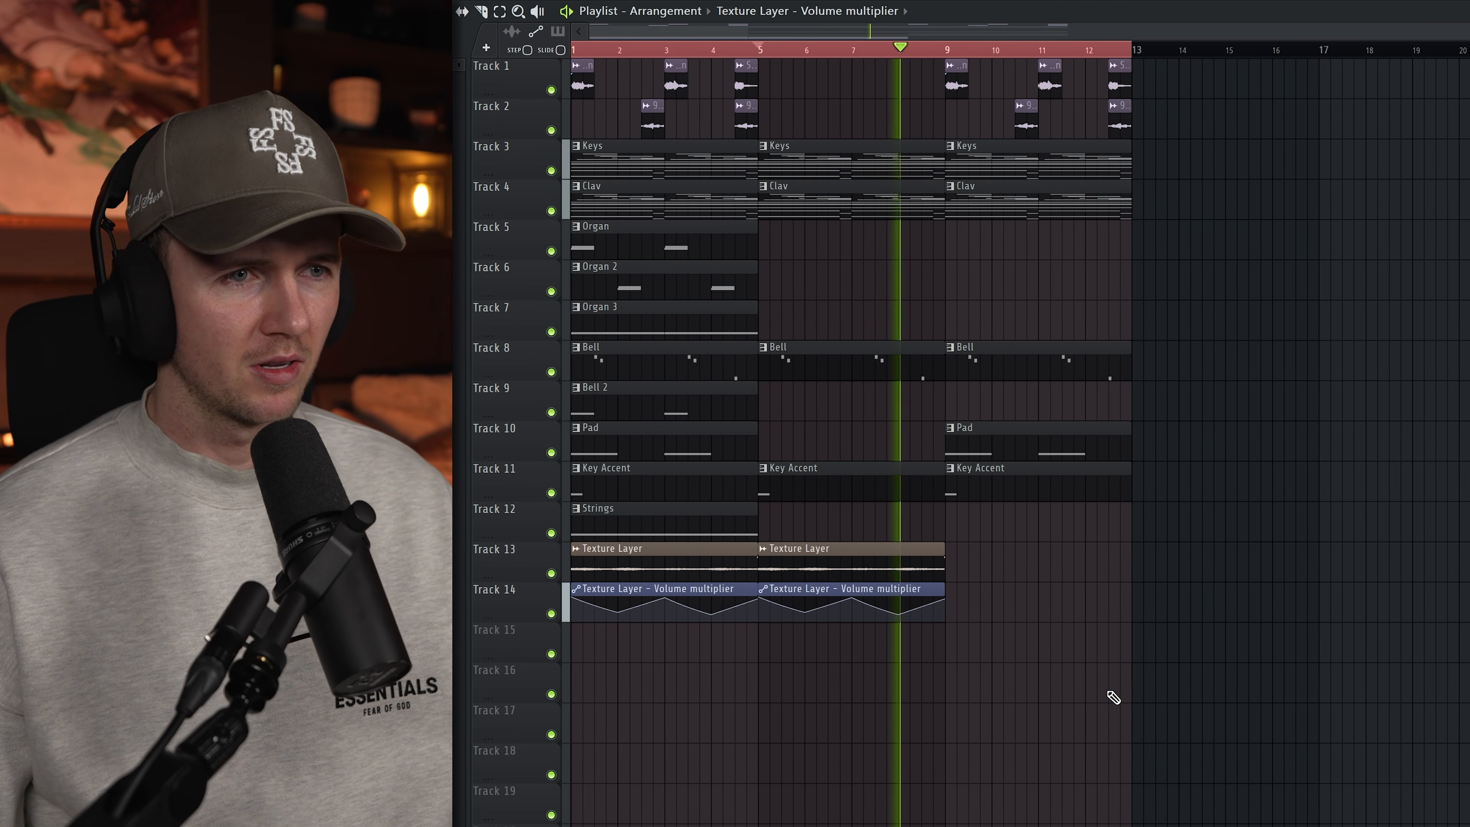
pyautogui.moveTo(990, 565); pyautogui.dragTo(747, 605)
pyautogui.click(792, 550)
pyautogui.moveTo(791, 550); pyautogui.dragTo(977, 548)
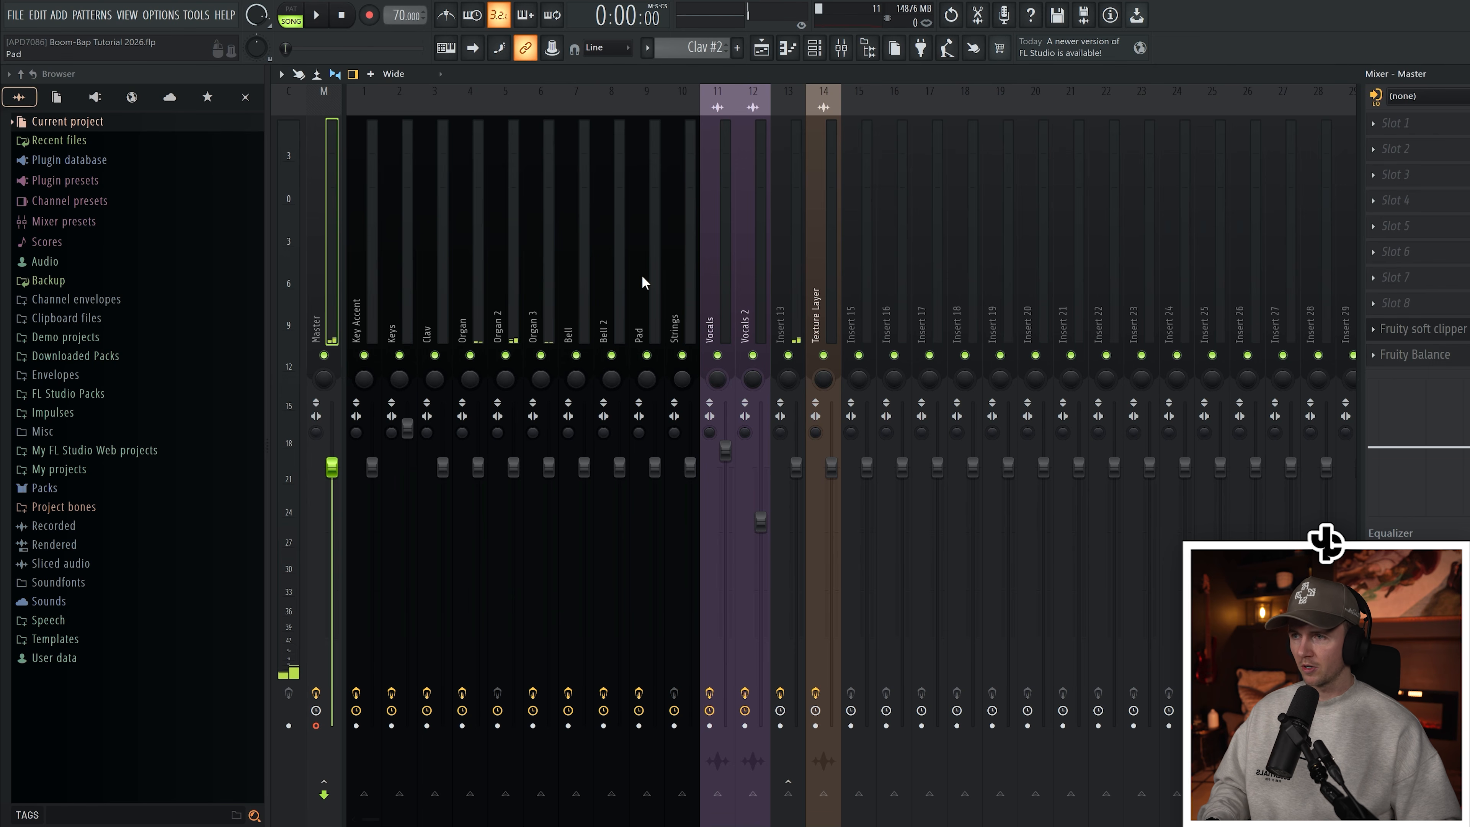
# Step: Render the full arrangement to an audio file
pyautogui.hotkey('ctrl', 'r')
pyautogui.click(929, 565)
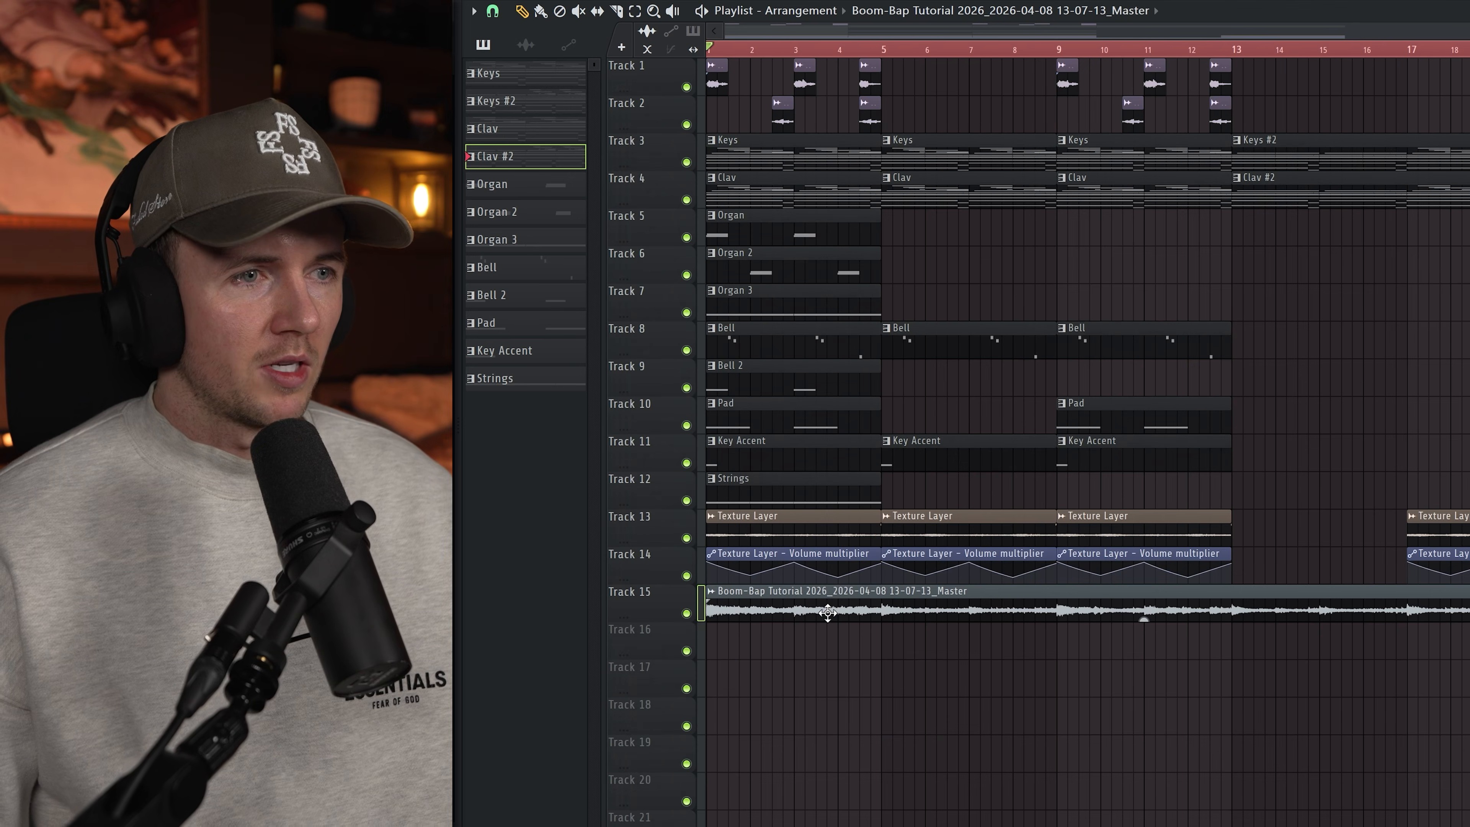
# Step: Solo the rendered Master clip on Track 15, check its sample settings, and play it back
pyautogui.keyDown('ctrl'); pyautogui.click(687, 613); pyautogui.keyUp('ctrl')
pyautogui.doubleClick(888, 610)
pyautogui.click(961, 56)
pyautogui.scroll(14, 925, 39)
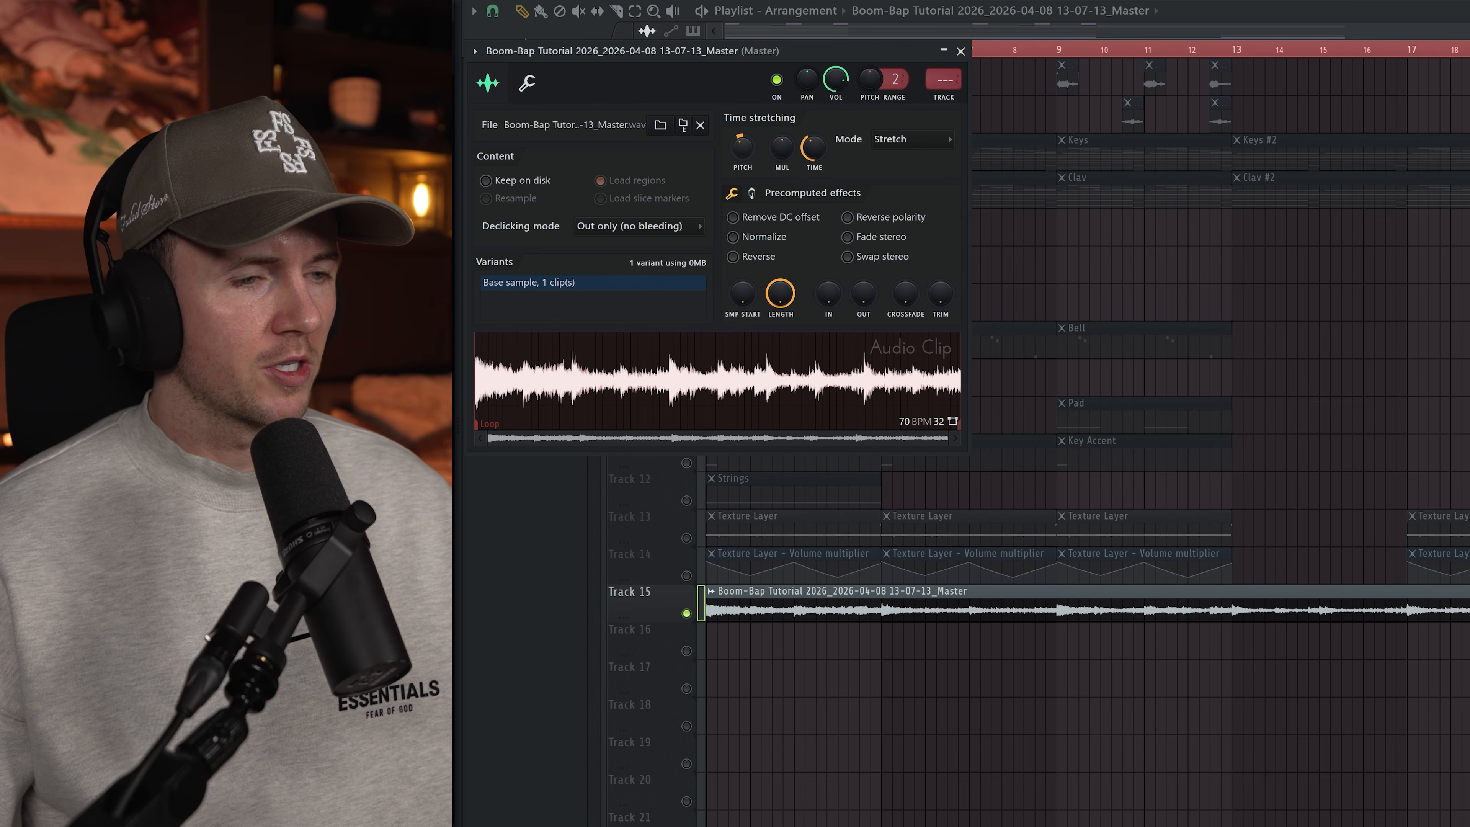
pyautogui.press('space')
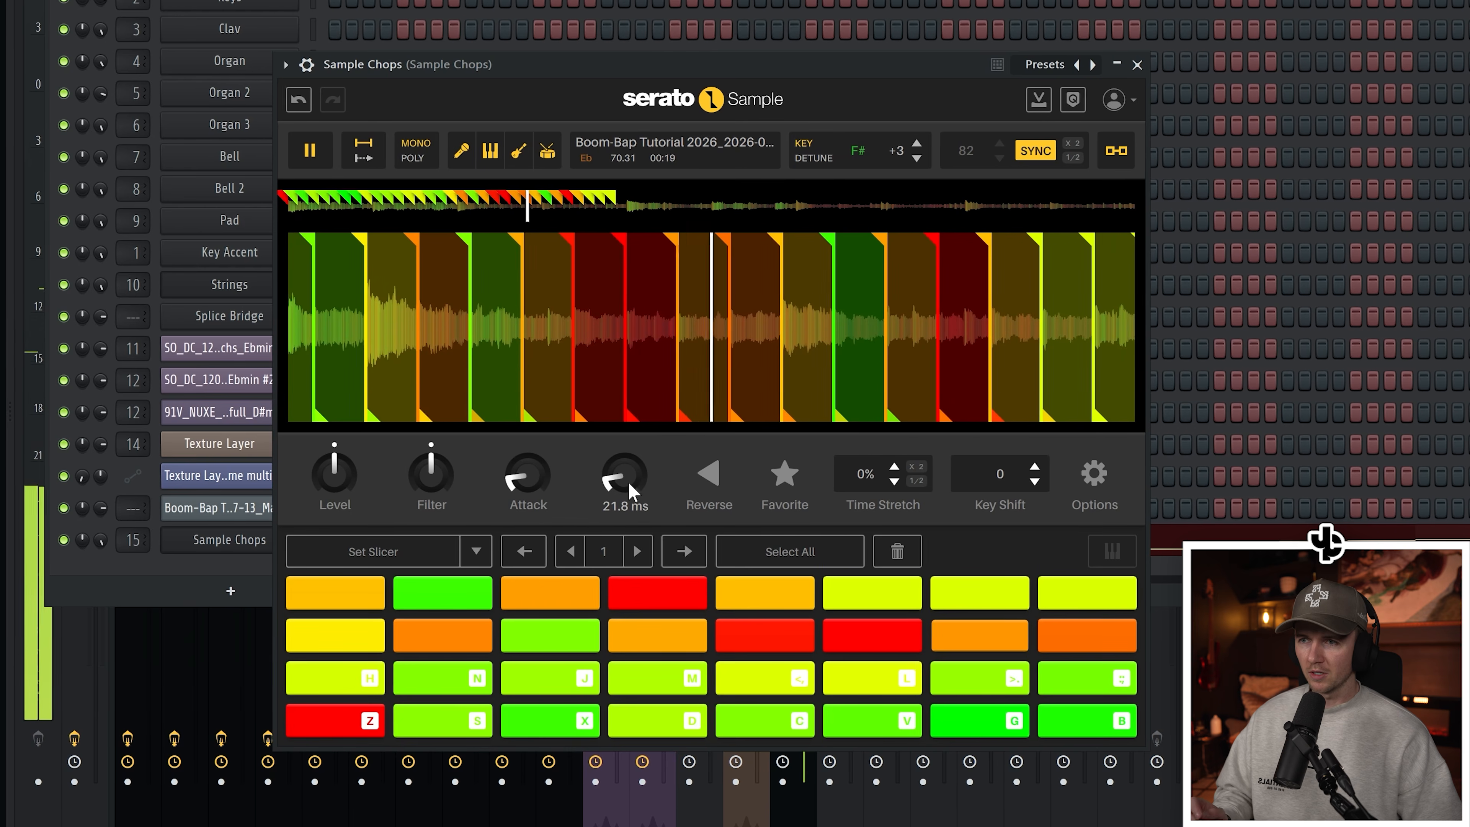
# Step: Adjust the attack of the Sample Chops slices in Serato Sample
pyautogui.moveTo(536, 474); pyautogui.dragTo(535, 483)
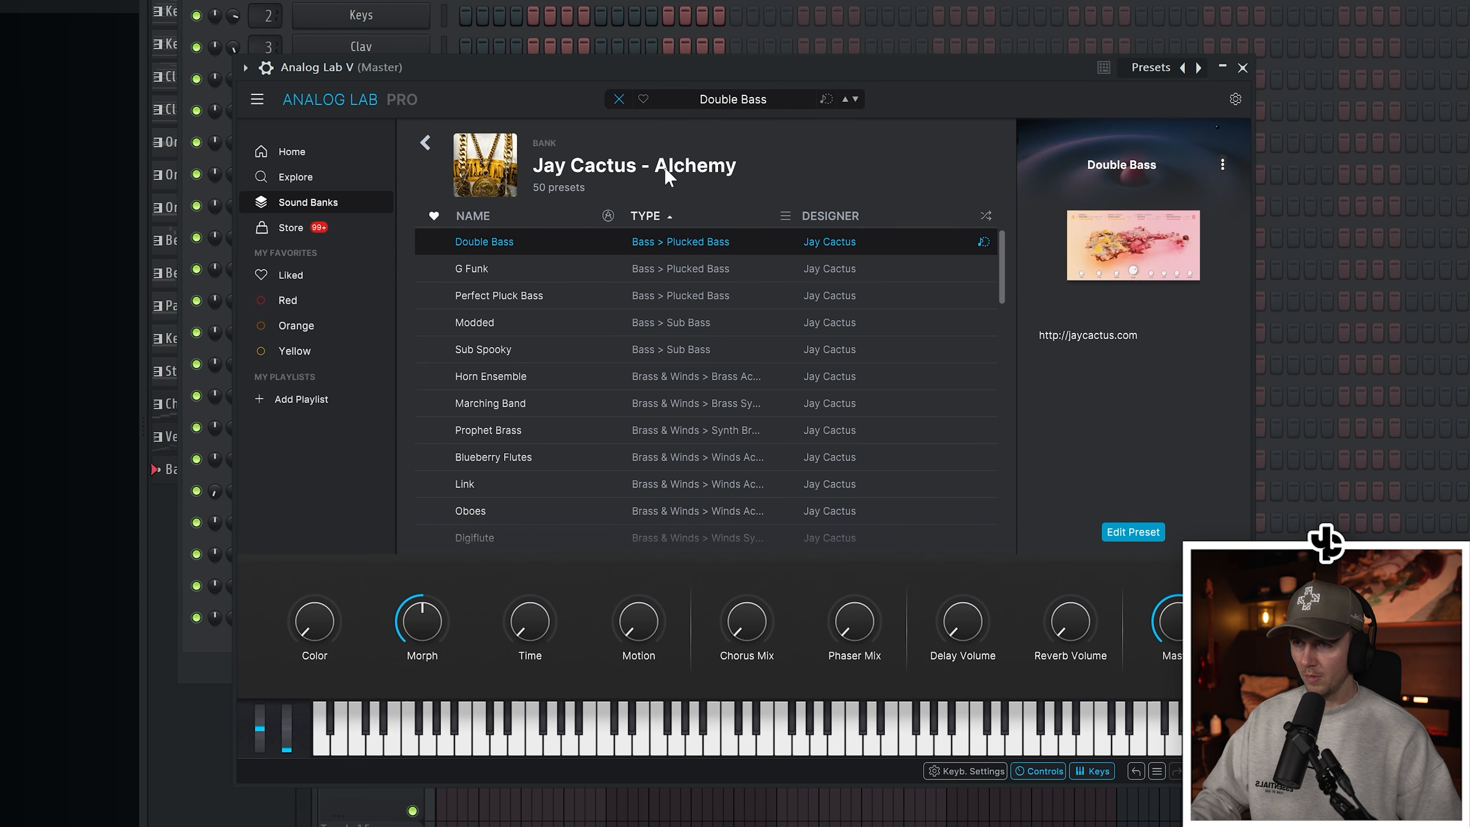
# Step: Try the G Funk and Perfect Pluck Bass presets from the Jay Cactus - Alchemy bank in Analog Lab
pyautogui.click(781, 280)
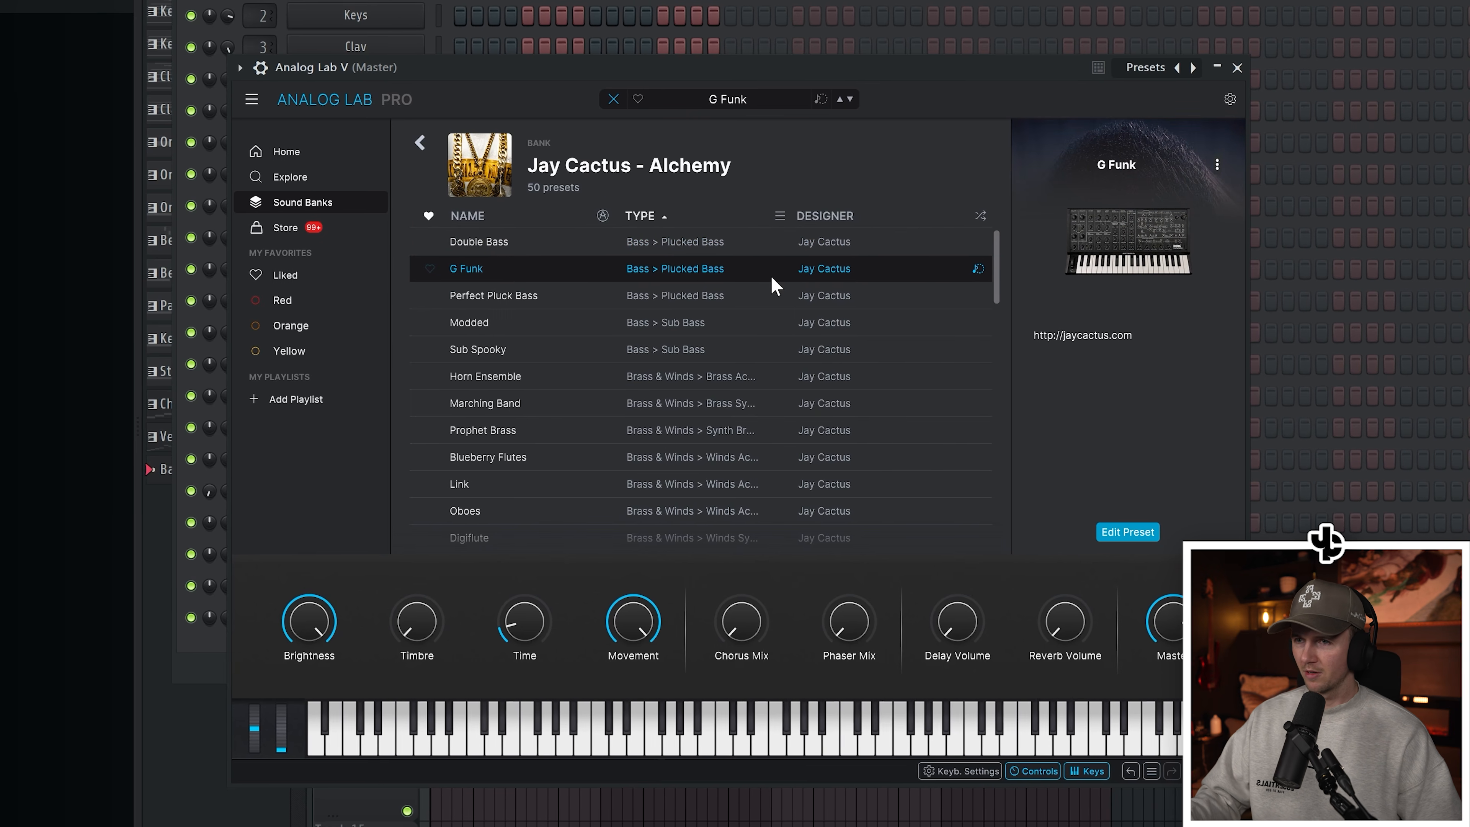
pyautogui.click(761, 300)
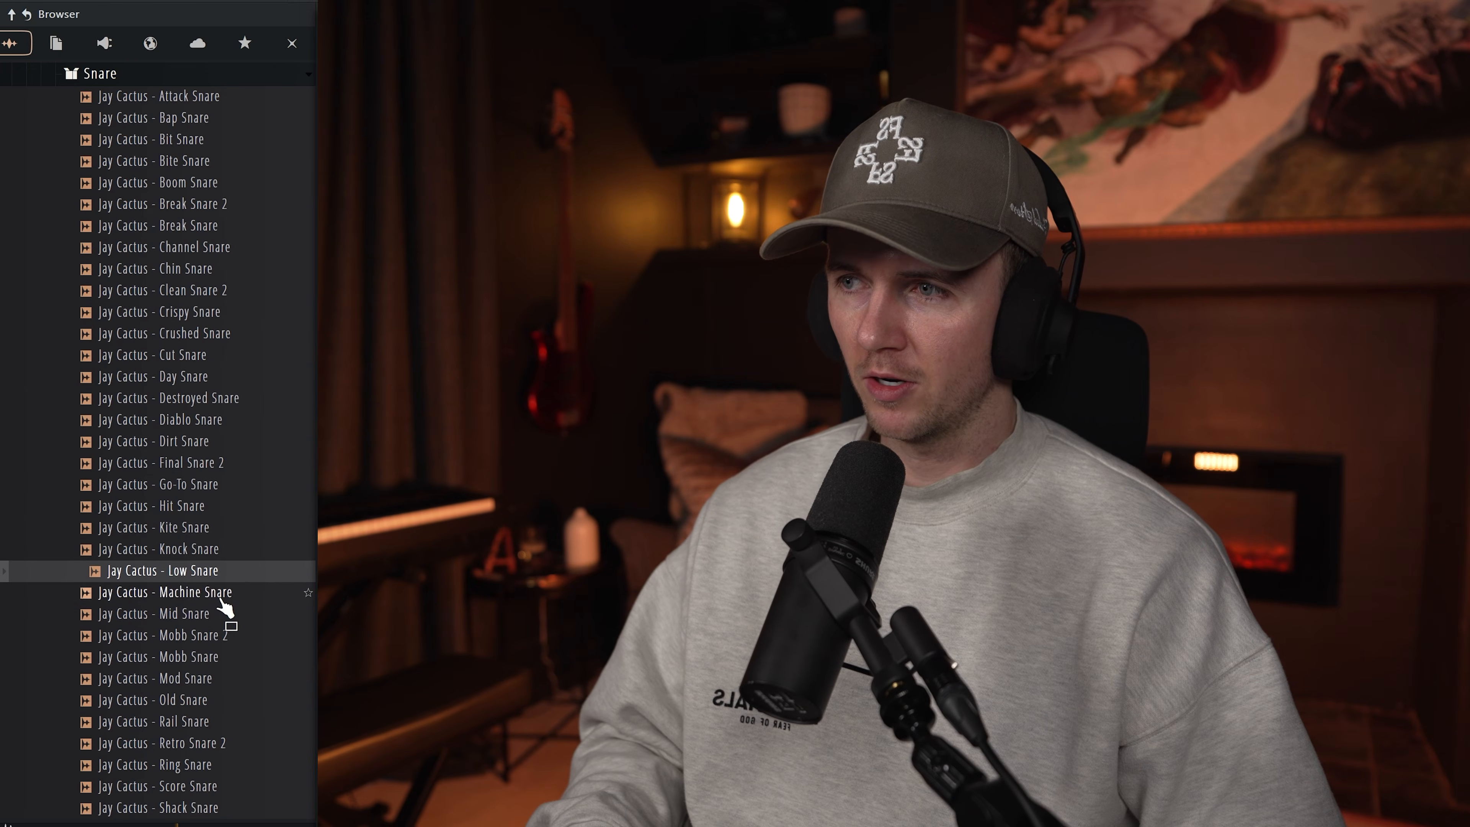
# Step: Audition samples in the Snare folder, including Machine Snare, Mobb Snare, Mod Snare and Go-To Snare, and others further down
pyautogui.moveTo(221, 599); pyautogui.dragTo(222, 605)
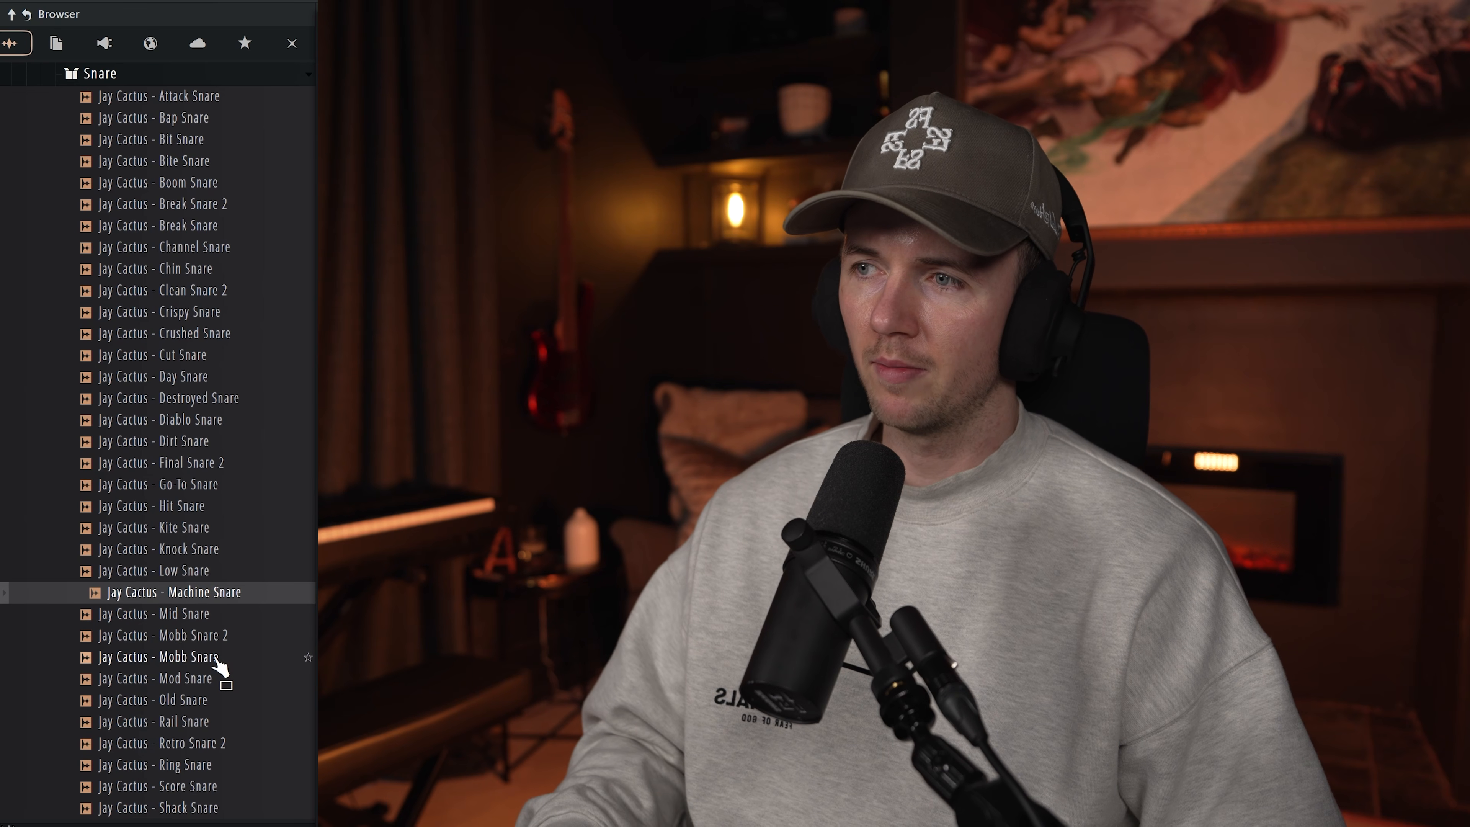
pyautogui.click(217, 660)
pyautogui.click(216, 683)
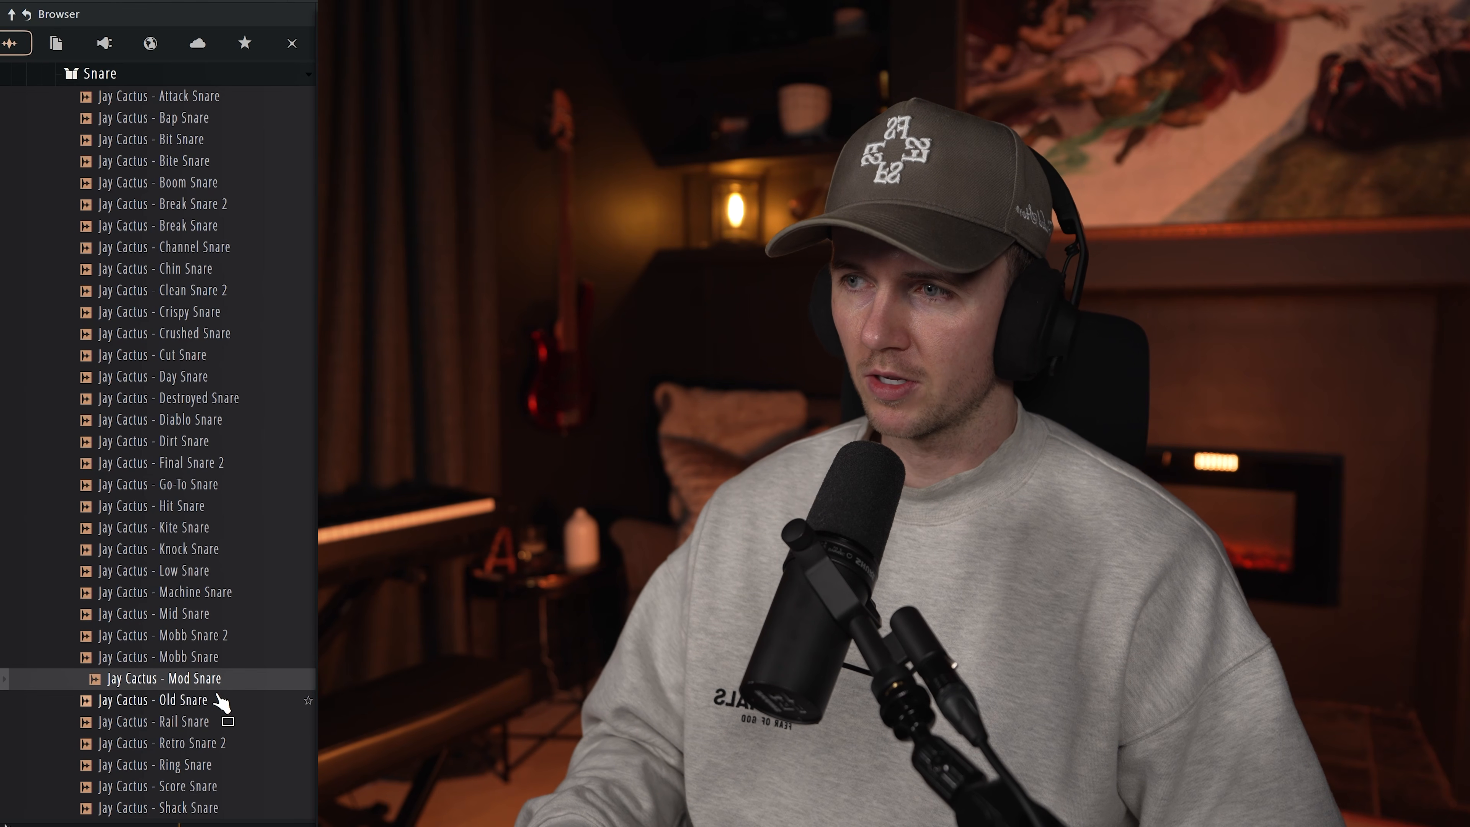
pyautogui.click(248, 487)
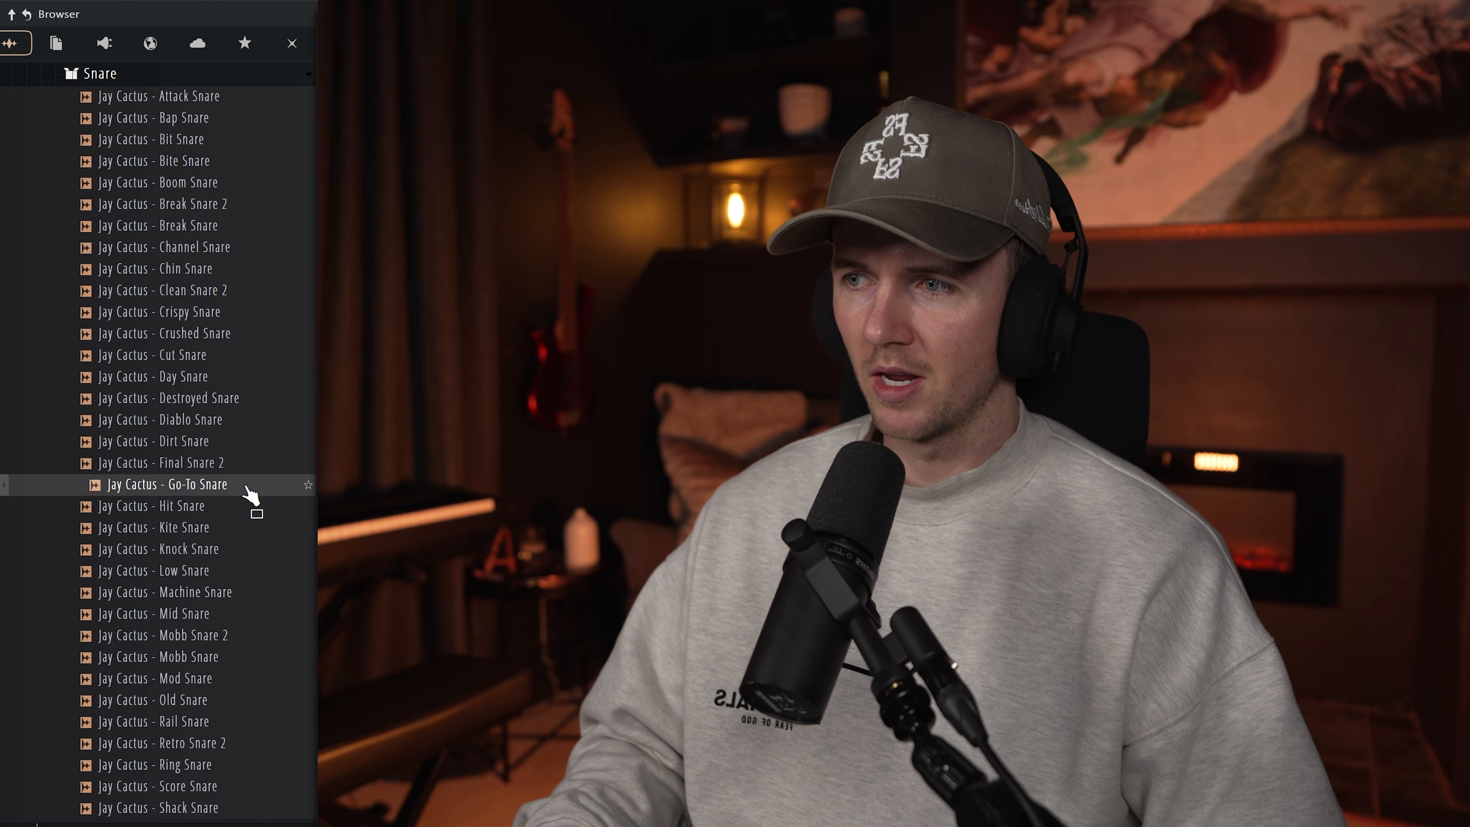
pyautogui.scroll(-2, 256, 653)
pyautogui.click(239, 796)
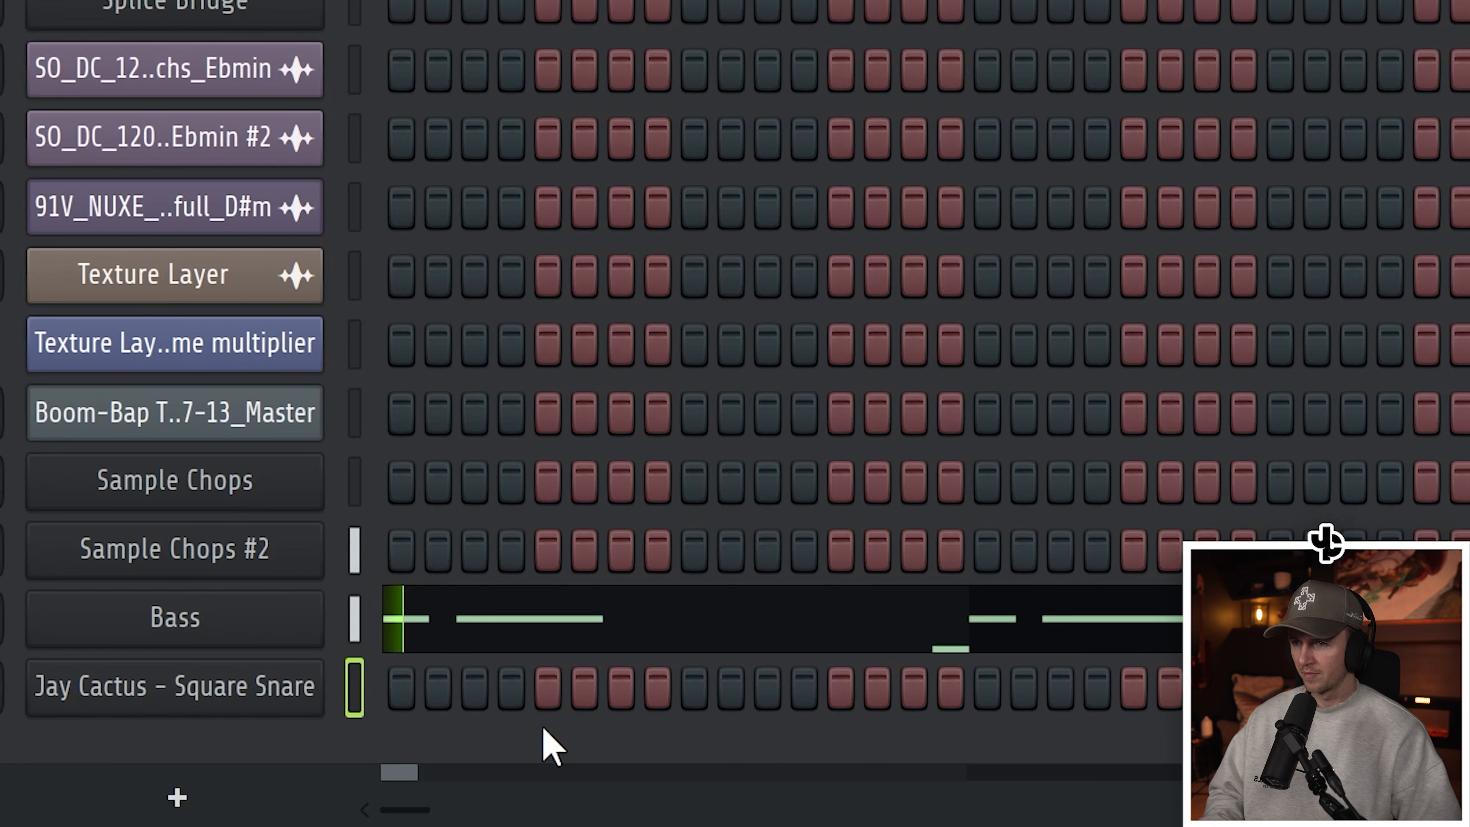
# Step: Program the Square Snare channel on beats 2 and 4 of each bar across four bars
pyautogui.click(547, 692)
pyautogui.click(841, 692)
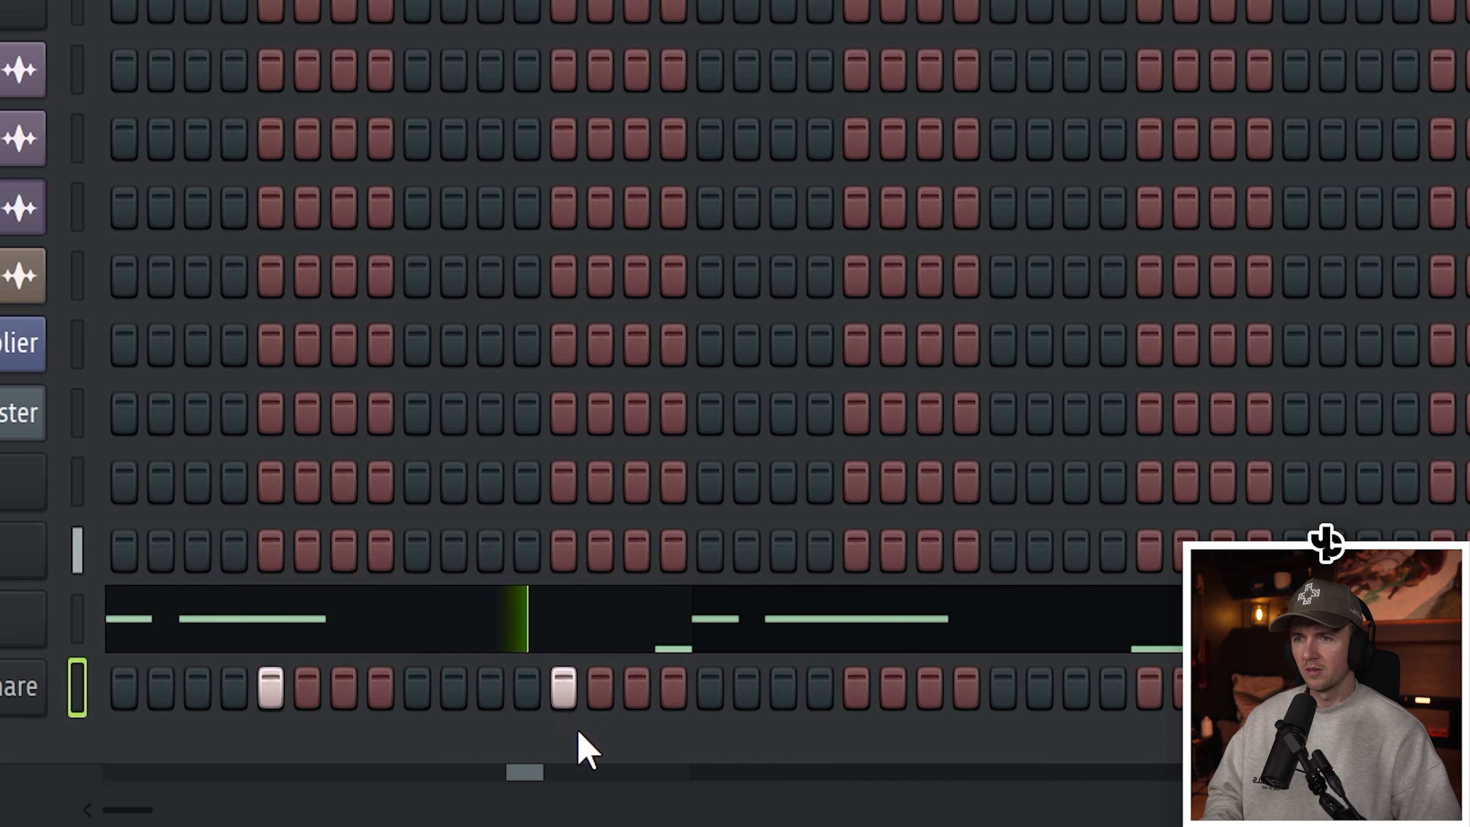
pyautogui.click(856, 689)
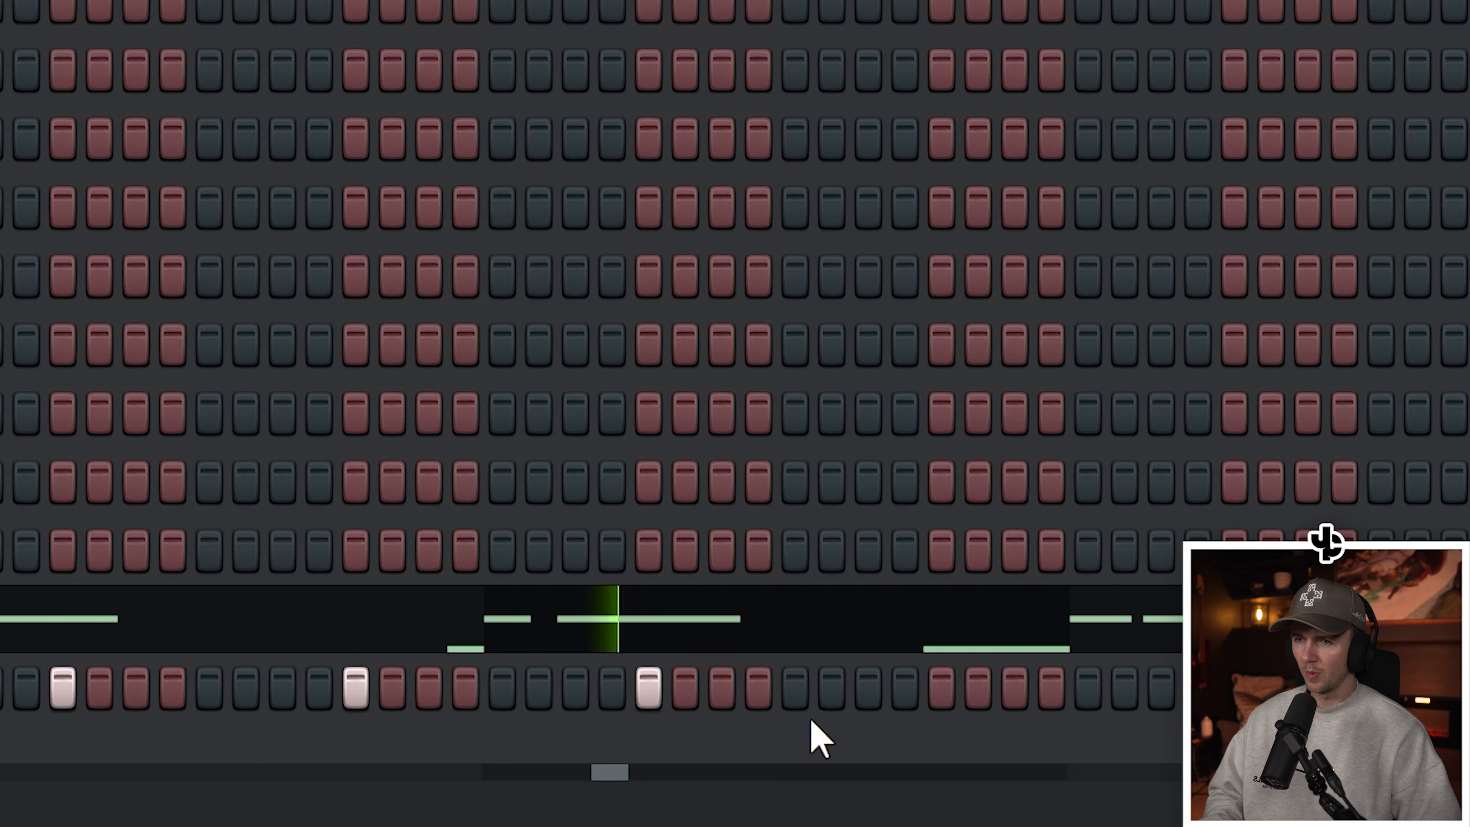
pyautogui.click(870, 692)
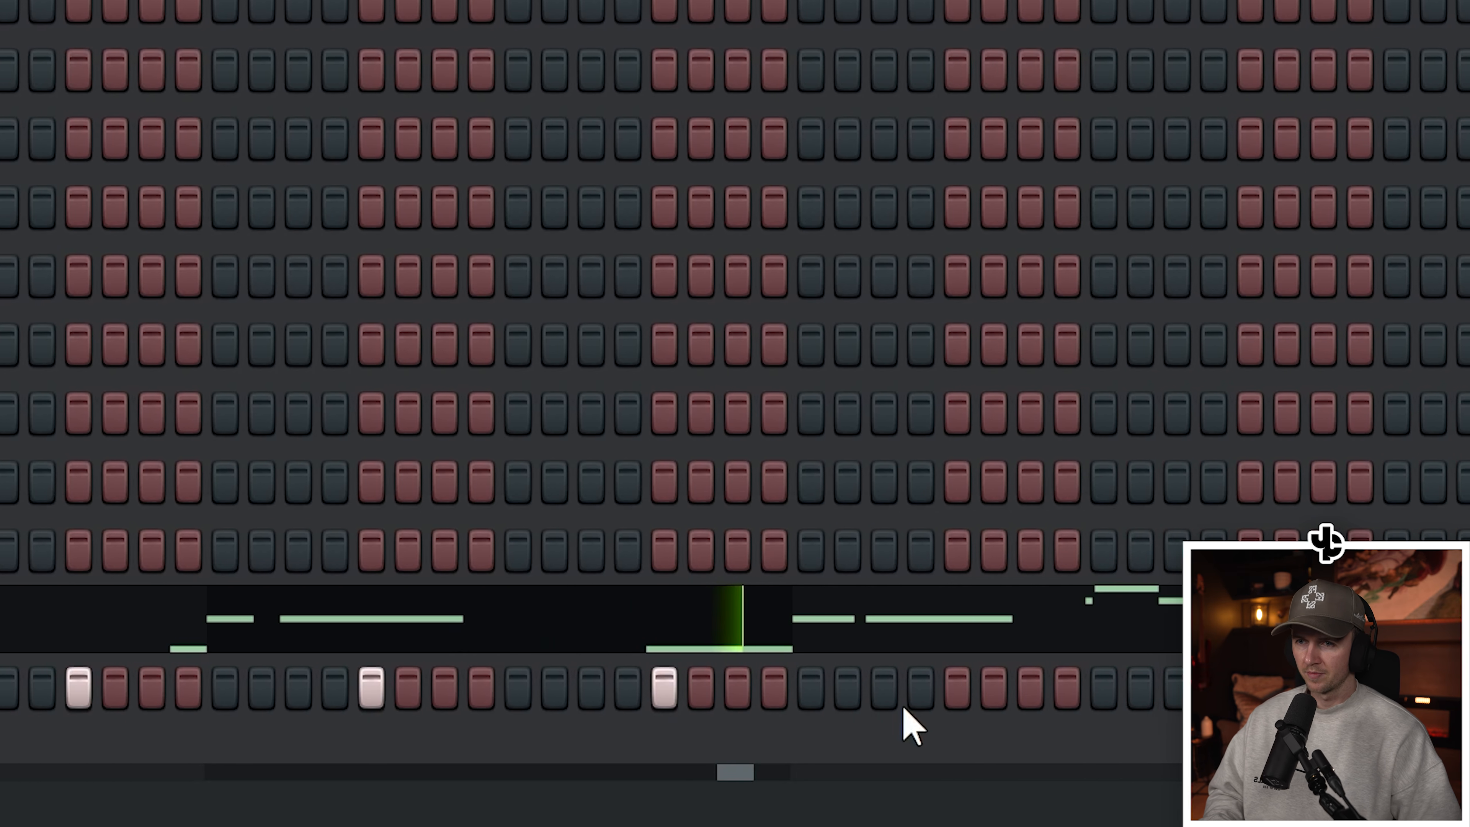
pyautogui.click(888, 694)
pyautogui.click(1178, 692)
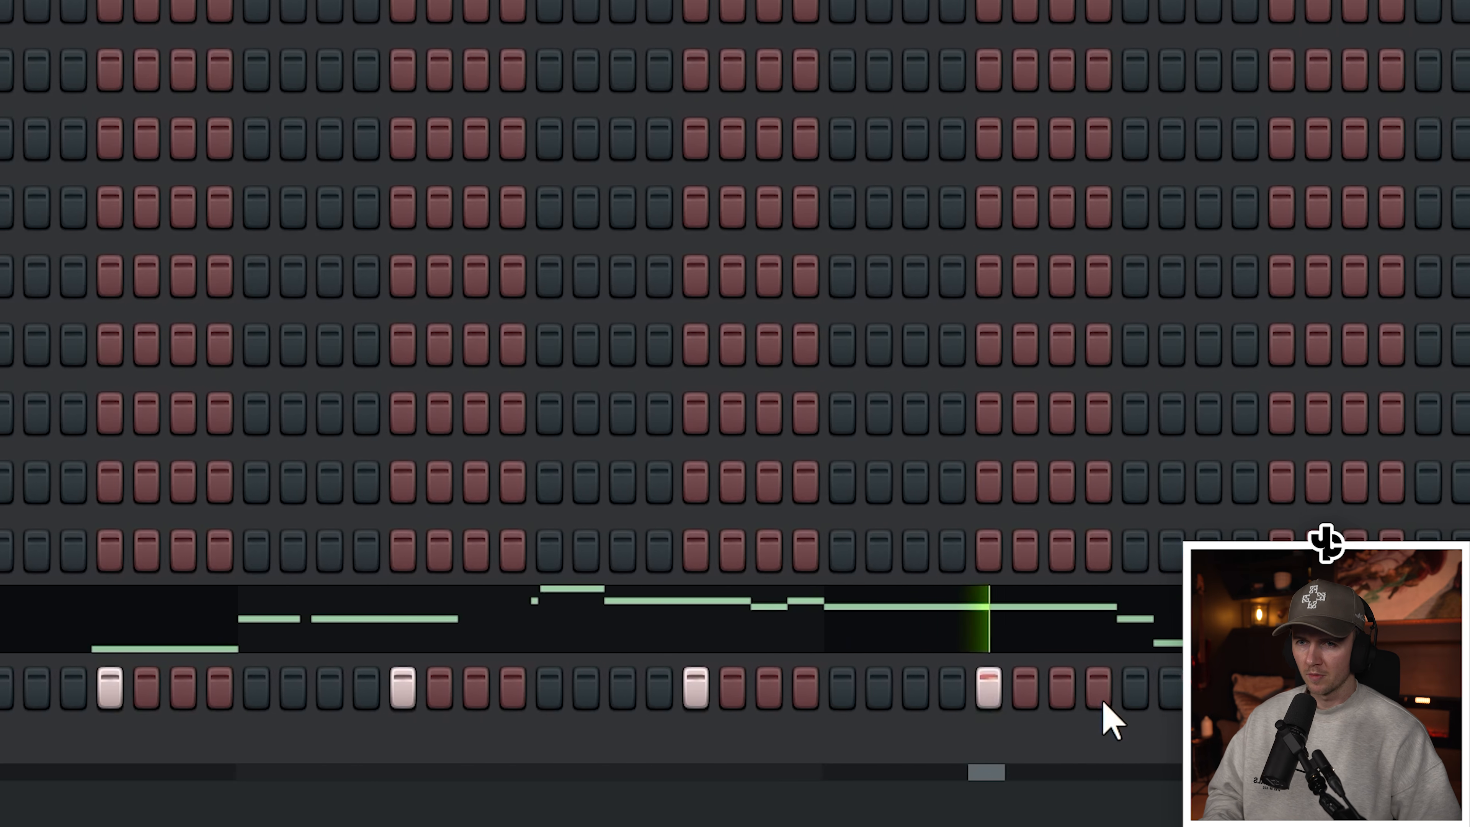
pyautogui.click(1036, 695)
pyautogui.click(1217, 692)
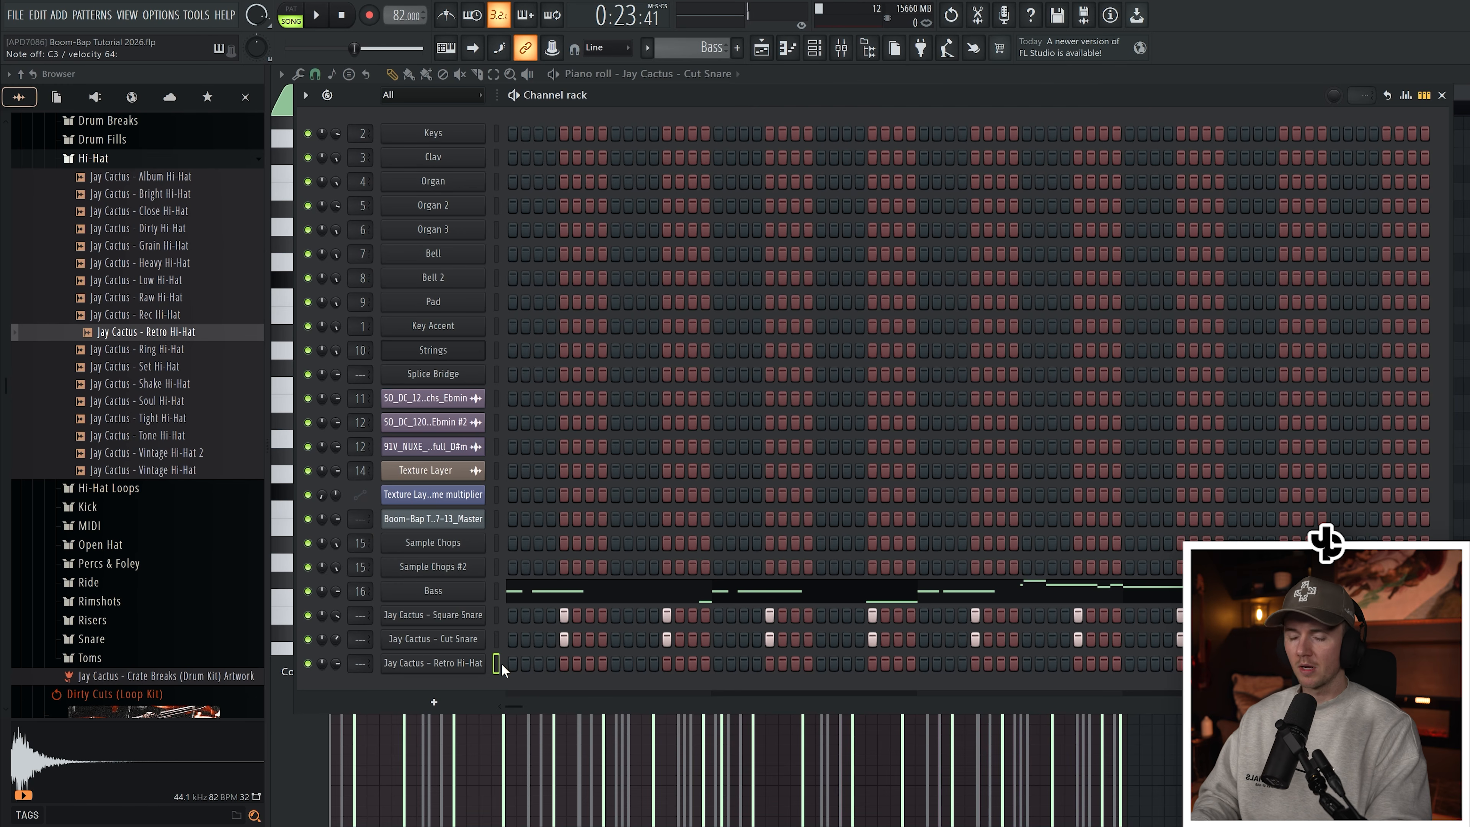
# Step: Fill the Jay Cactus - Retro Hi-Hat channel with a hit every 2 steps
pyautogui.rightClick(500, 663)
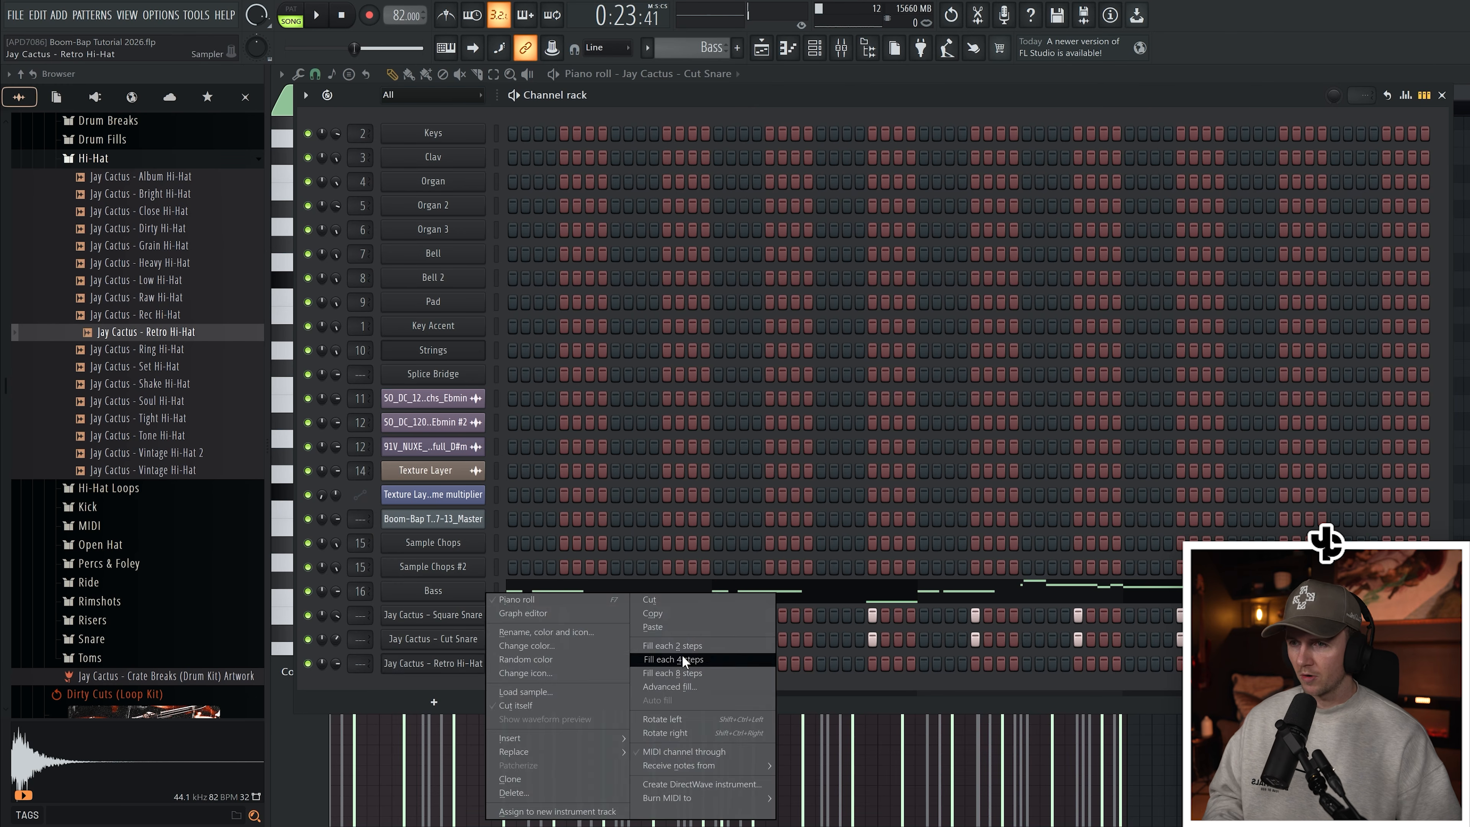
pyautogui.click(683, 651)
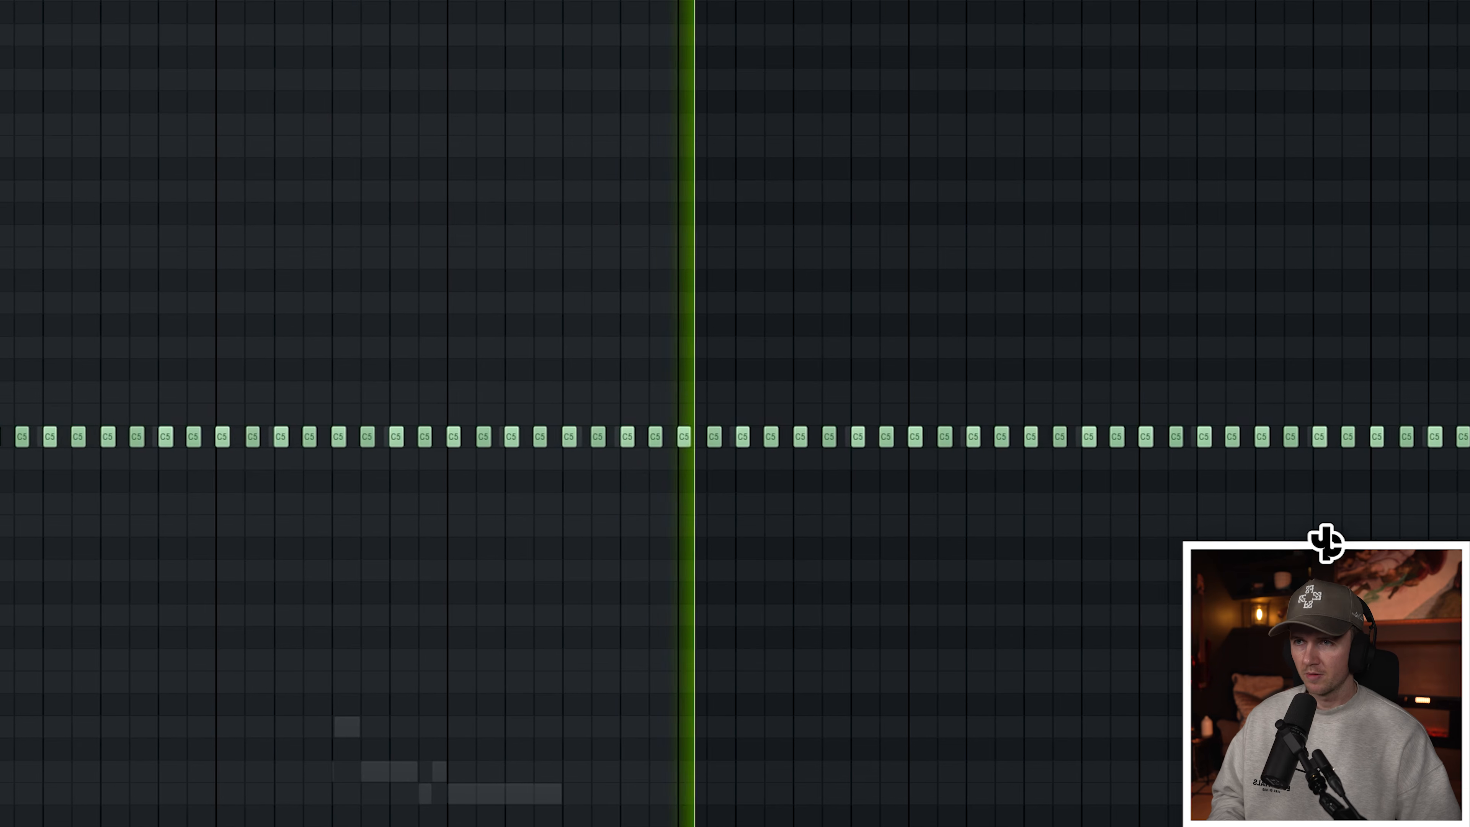
pyautogui.scroll(1, 1124, 678)
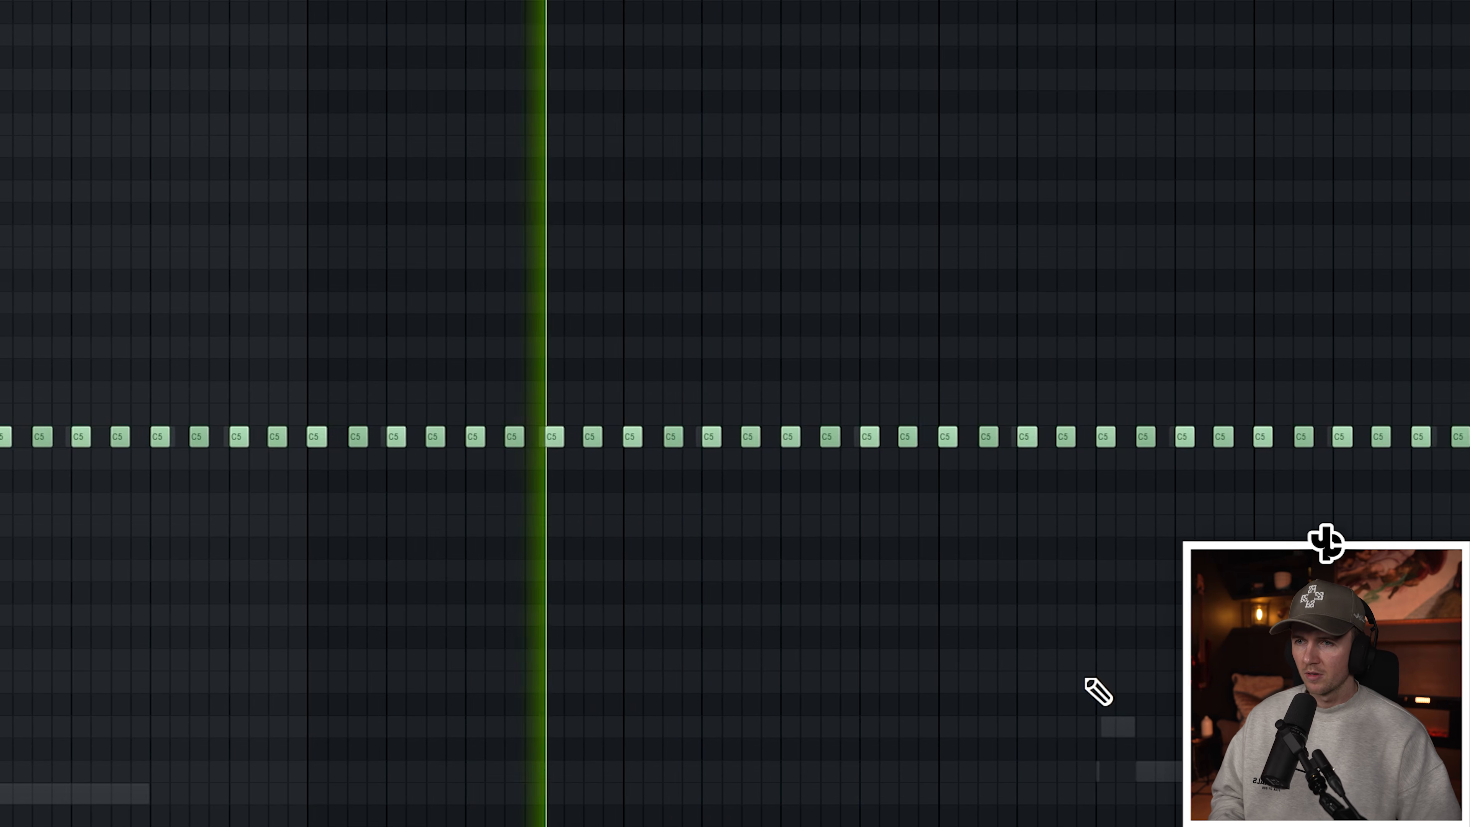
pyautogui.scroll(1, 1020, 542)
pyautogui.scroll(6, 983, 567)
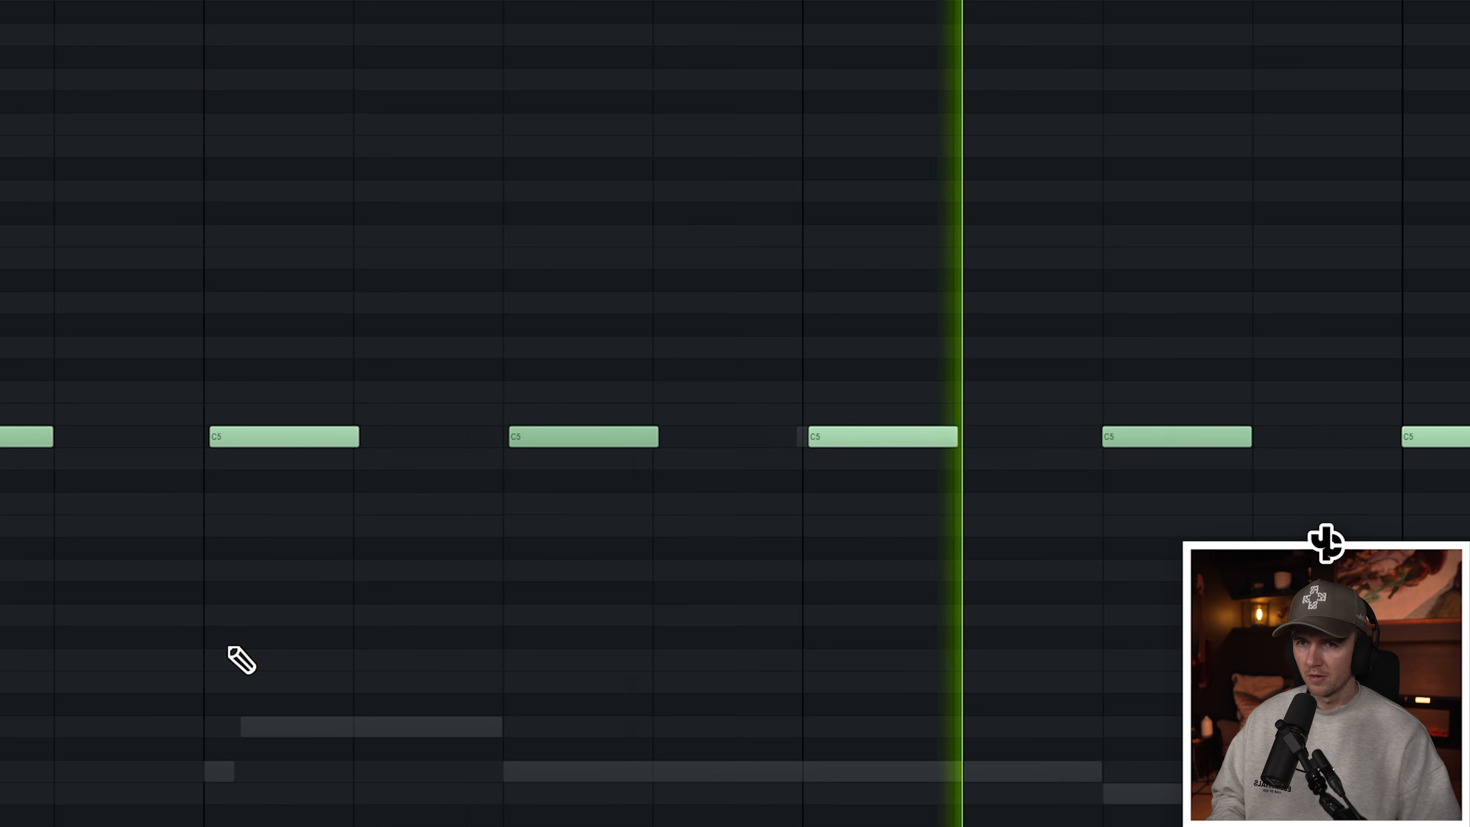
pyautogui.scroll(-7, 239, 660)
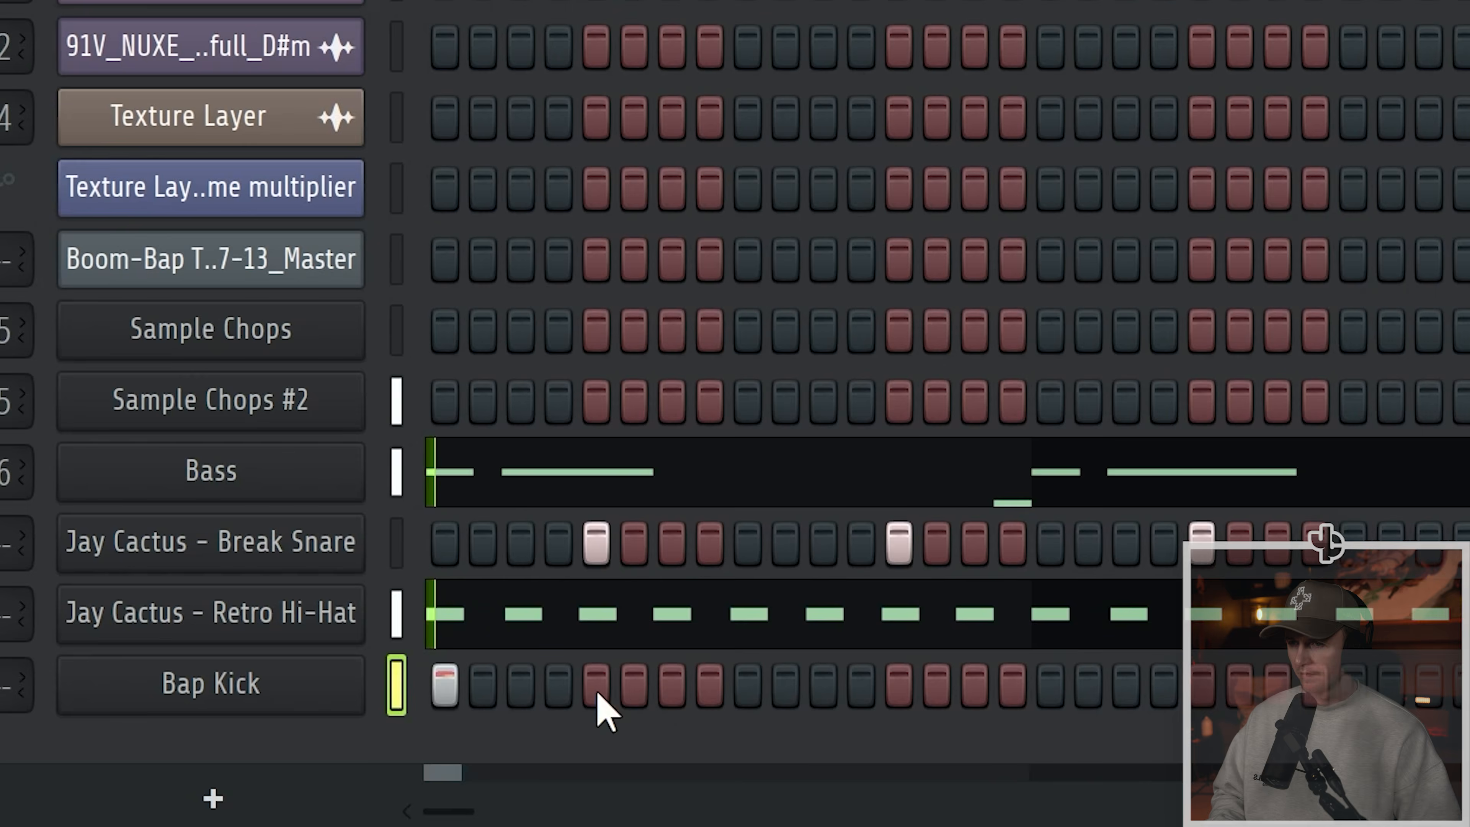
# Step: Program the Bap Kick channel across four bars with hits on steps 1, 8, 9 and 11 of each bar
pyautogui.click(709, 684)
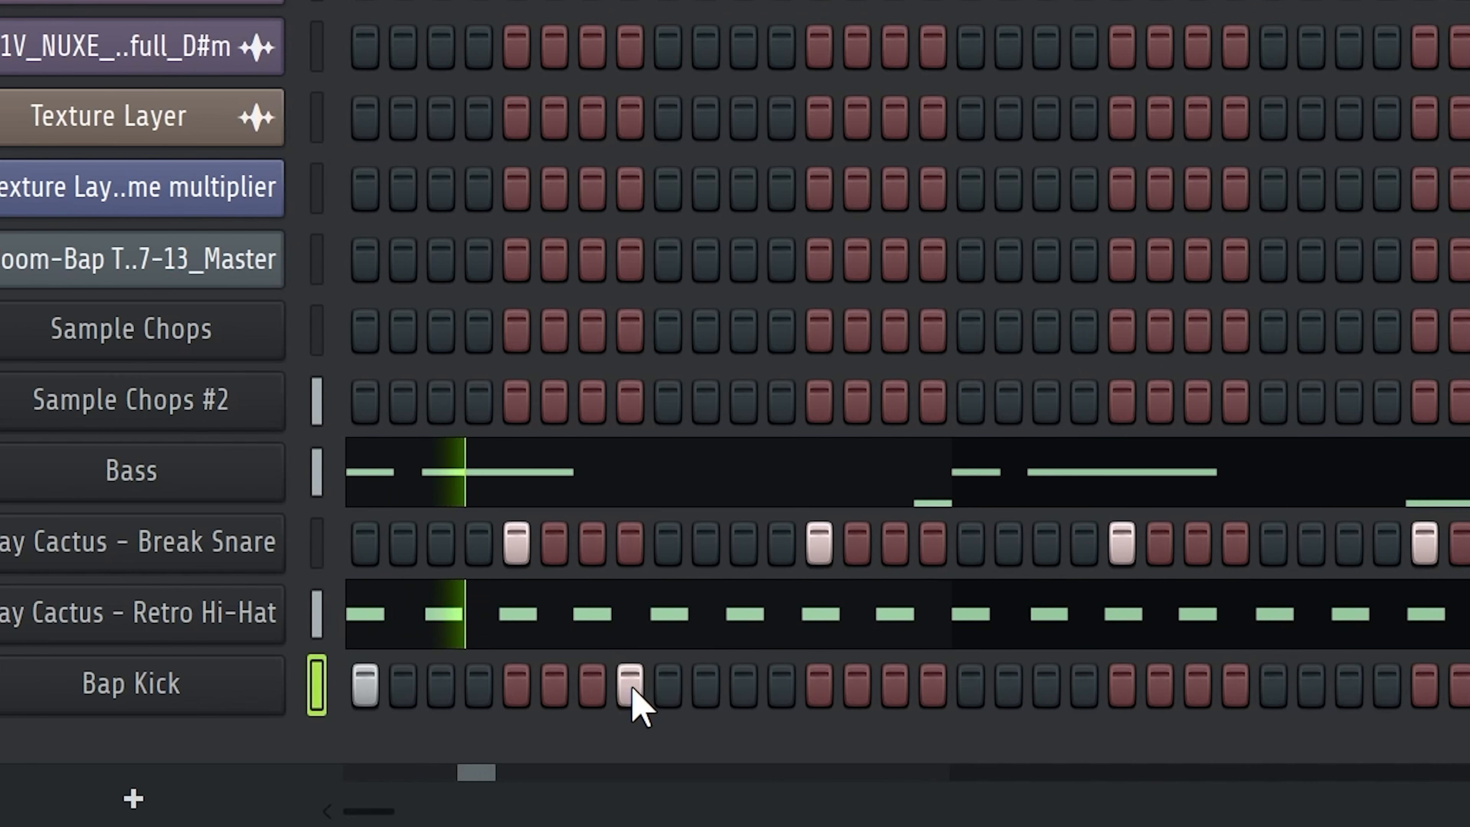
pyautogui.click(747, 685)
pyautogui.click(823, 685)
pyautogui.click(751, 686)
pyautogui.click(1016, 687)
pyautogui.click(1053, 688)
pyautogui.click(831, 687)
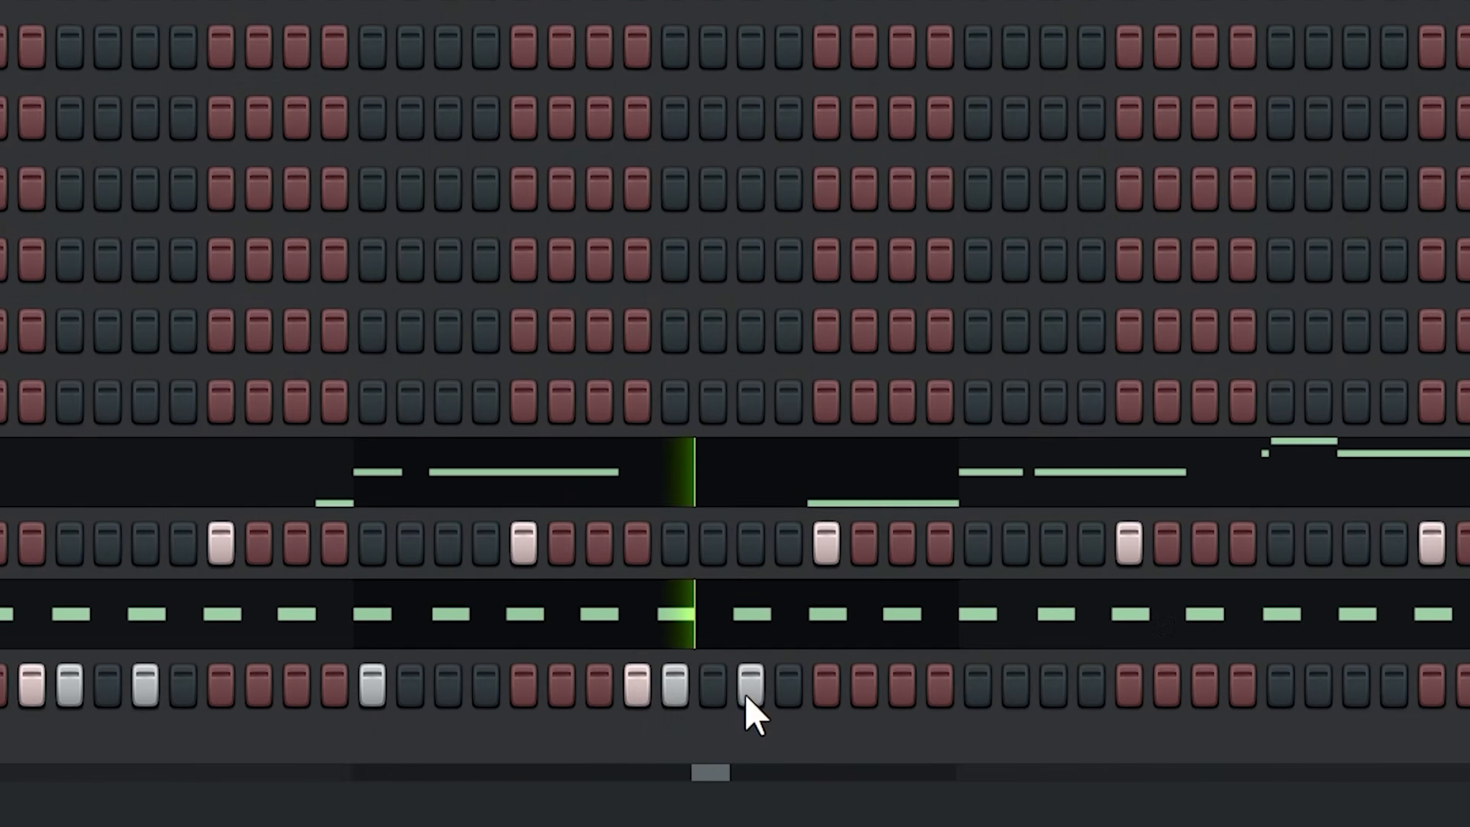
pyautogui.click(1057, 687)
pyautogui.click(1022, 685)
pyautogui.click(1061, 686)
pyautogui.click(1136, 686)
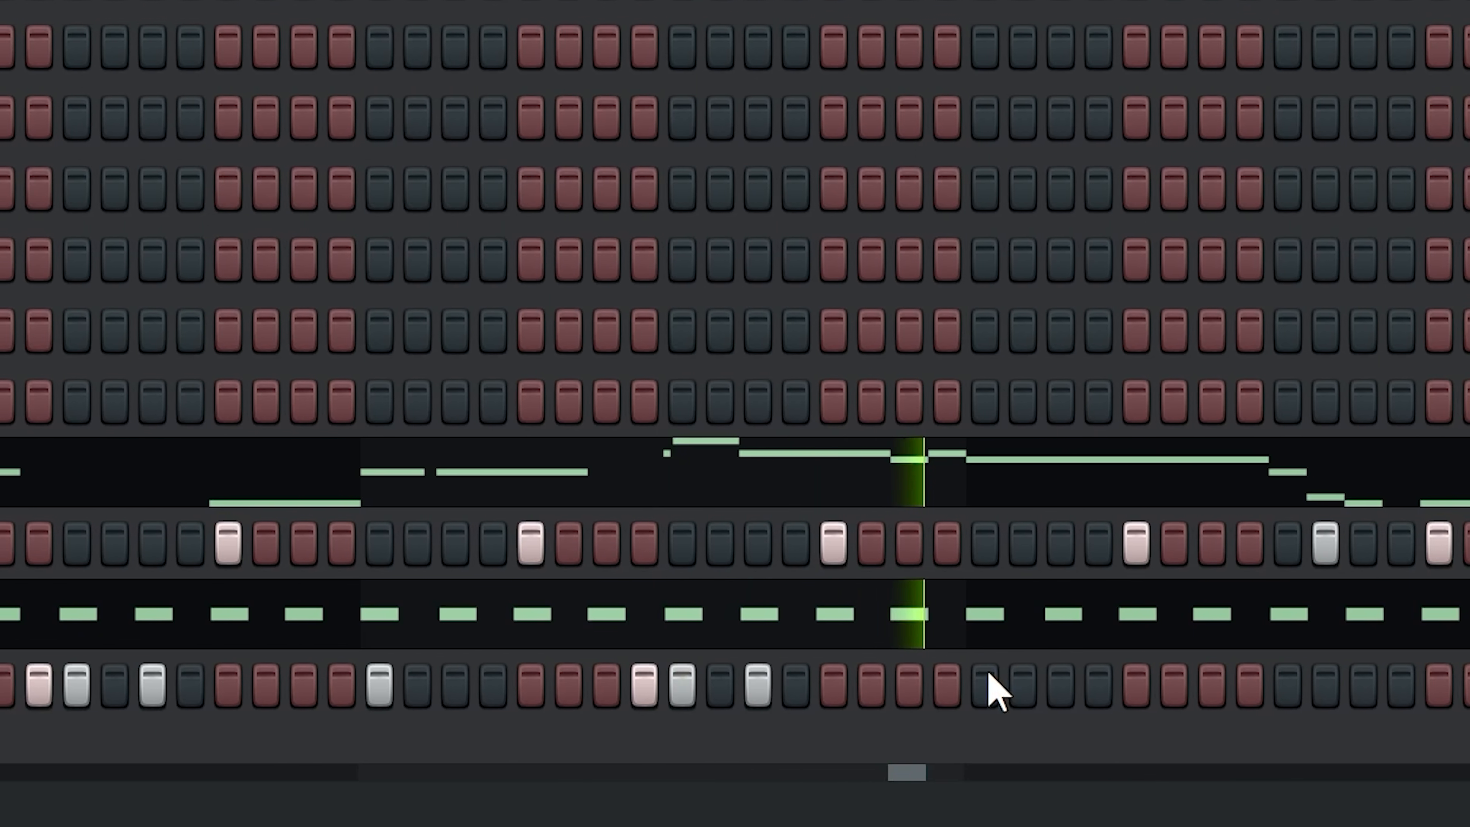
pyautogui.click(1063, 686)
pyautogui.click(1329, 686)
pyautogui.click(1367, 686)
pyautogui.click(1294, 686)
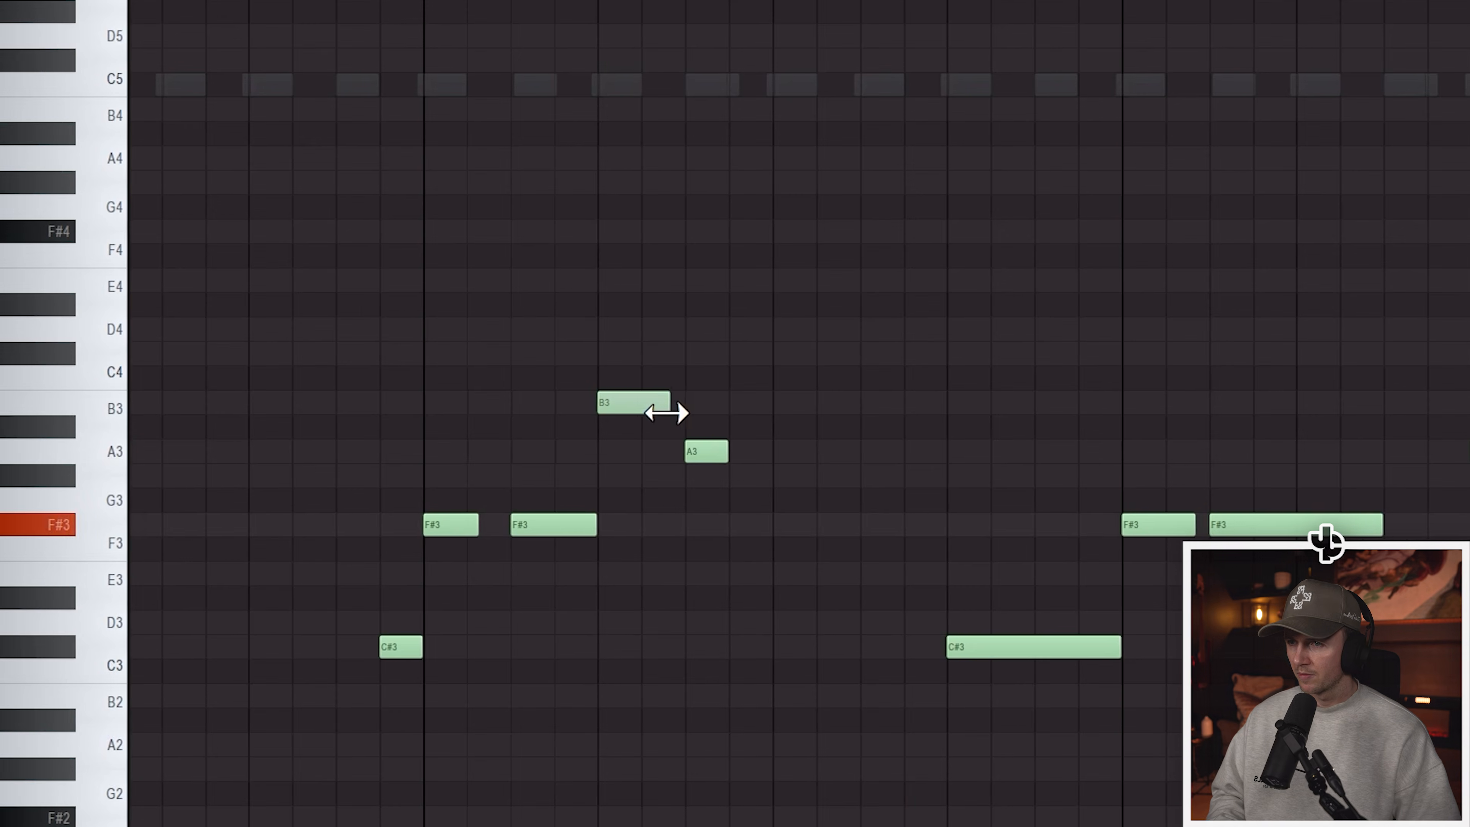
# Step: Lengthen the B3 and A3 bass notes in bar 2 to two steps each and copy the pair to the same place in bar 6
pyautogui.moveTo(666, 412); pyautogui.dragTo(694, 451)
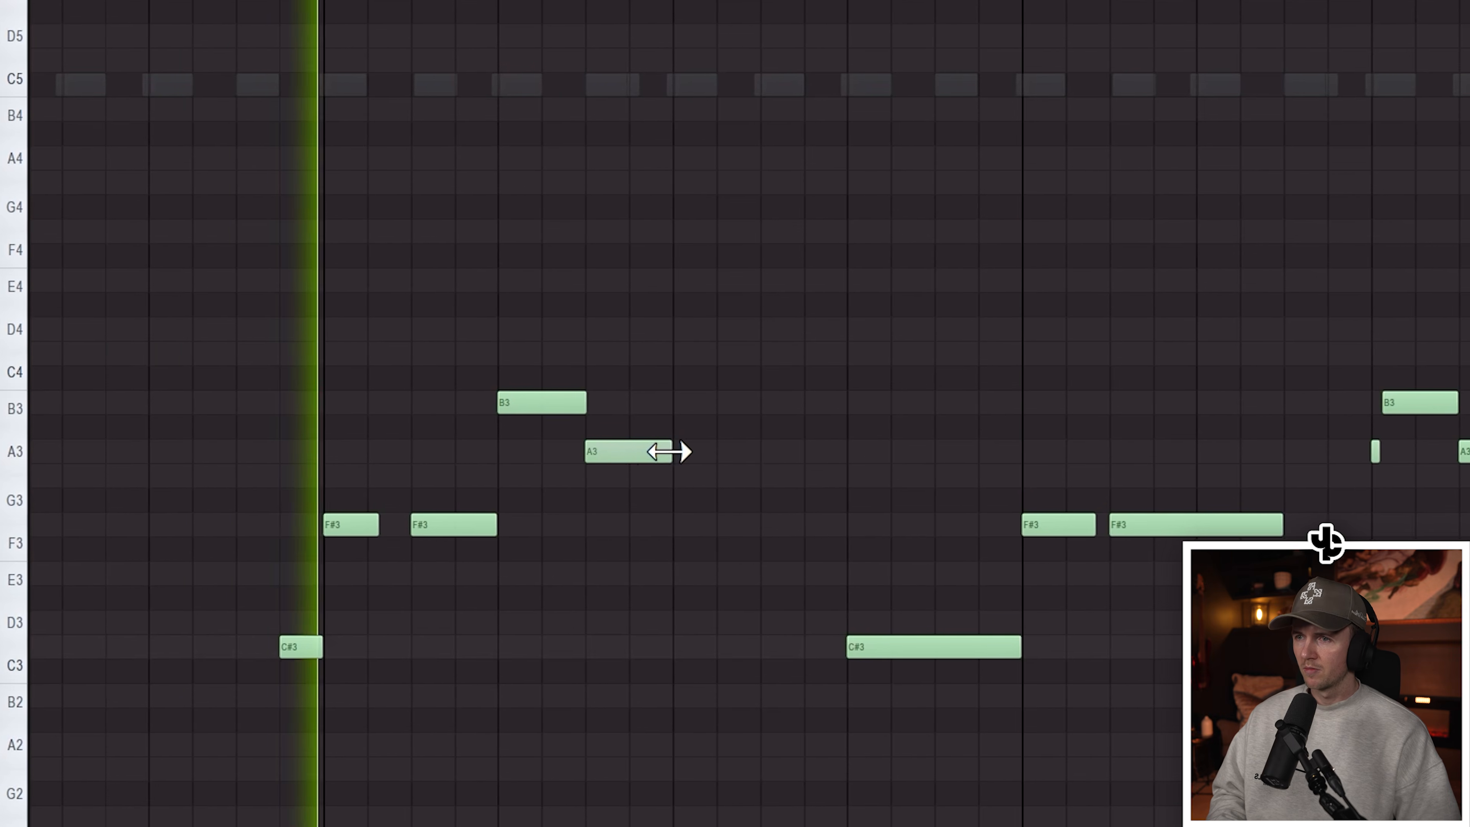
pyautogui.scroll(-5, 567, 295)
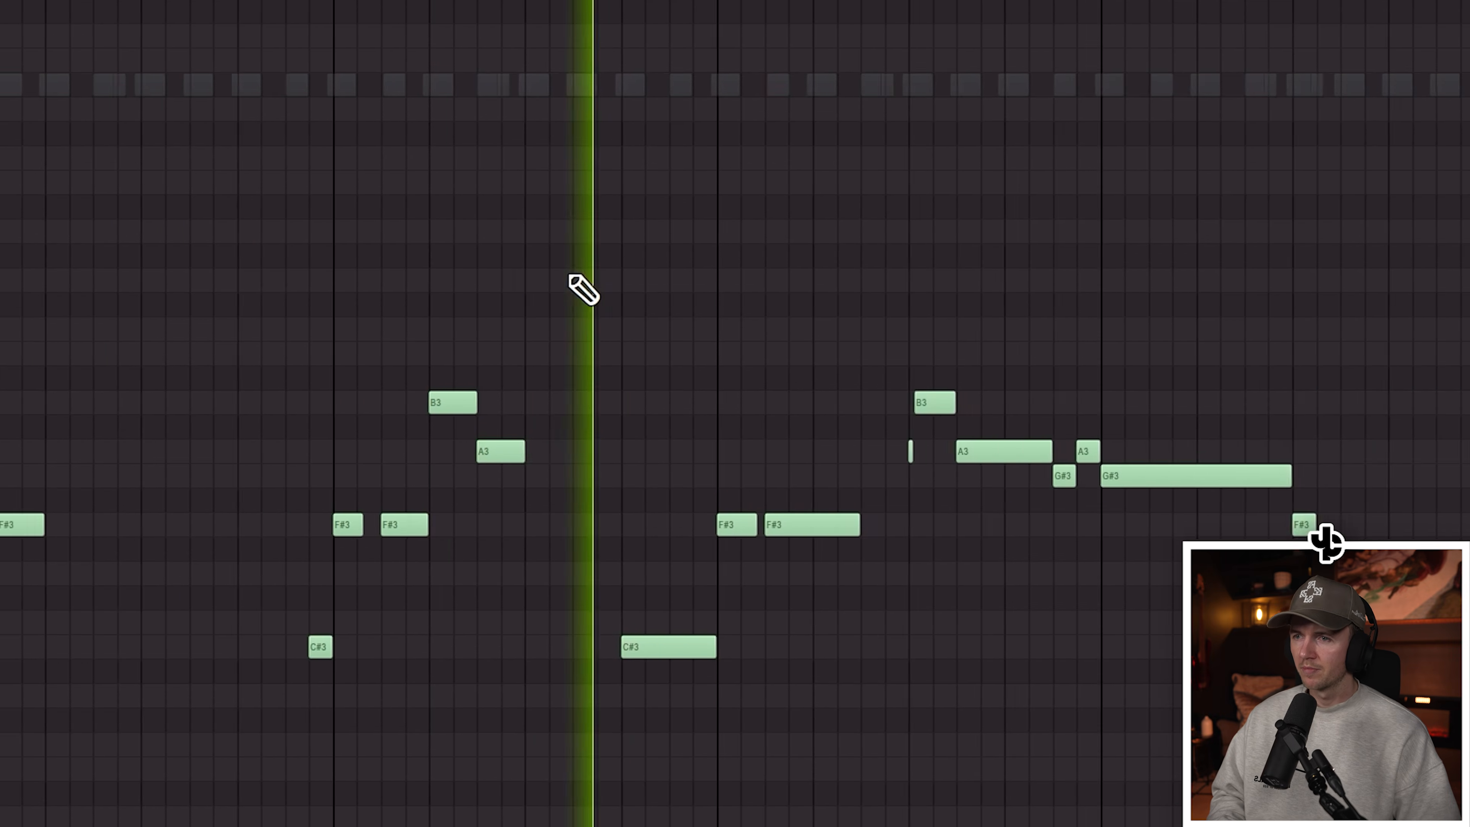
pyautogui.moveTo(245, 345); pyautogui.dragTo(304, 480)
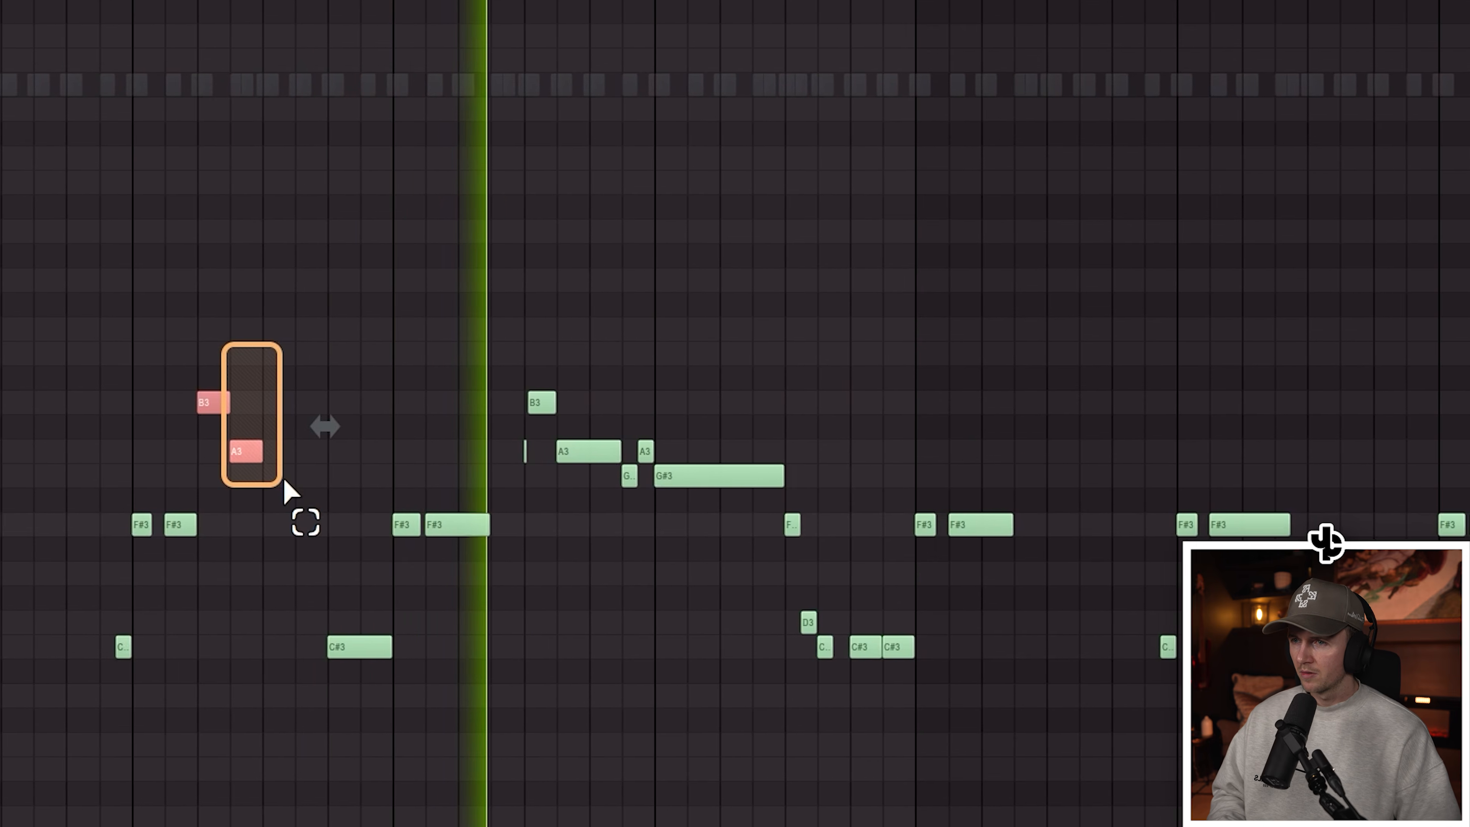
pyautogui.moveTo(234, 407); pyautogui.dragTo(1105, 414)
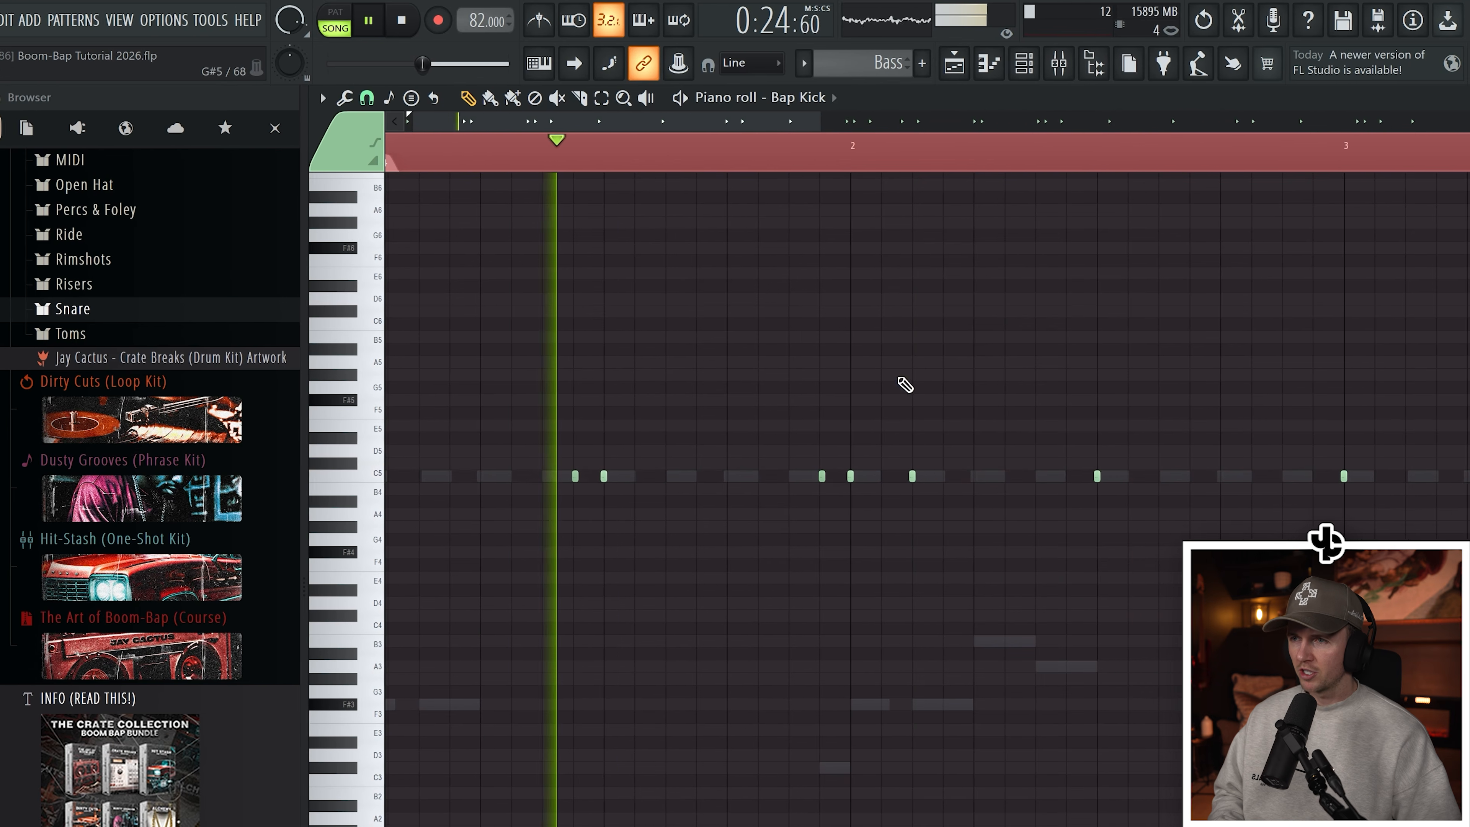
pyautogui.scroll(-2, 707, 575)
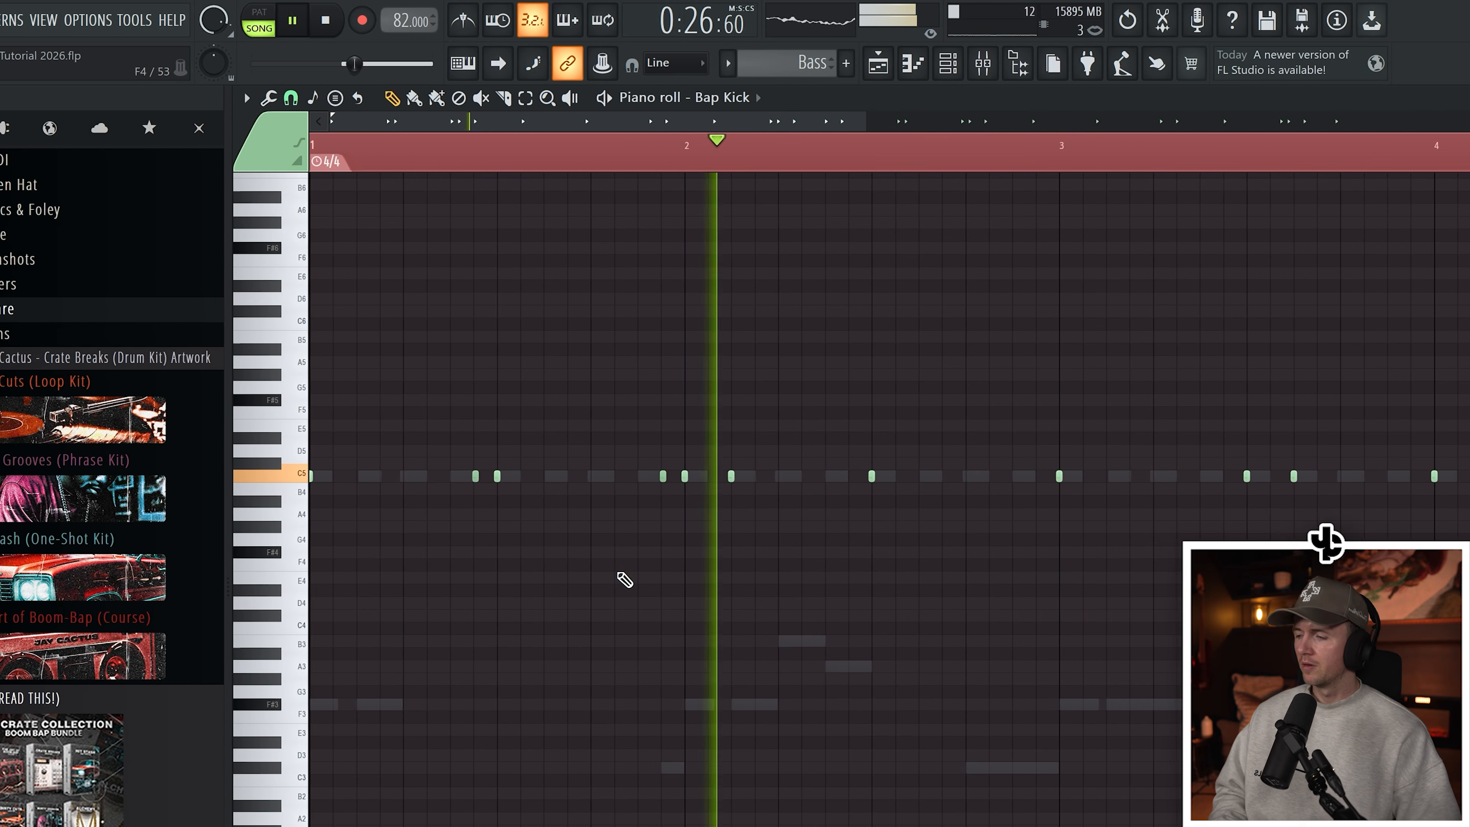
pyautogui.scroll(-2, 637, 573)
pyautogui.scroll(-2, 567, 579)
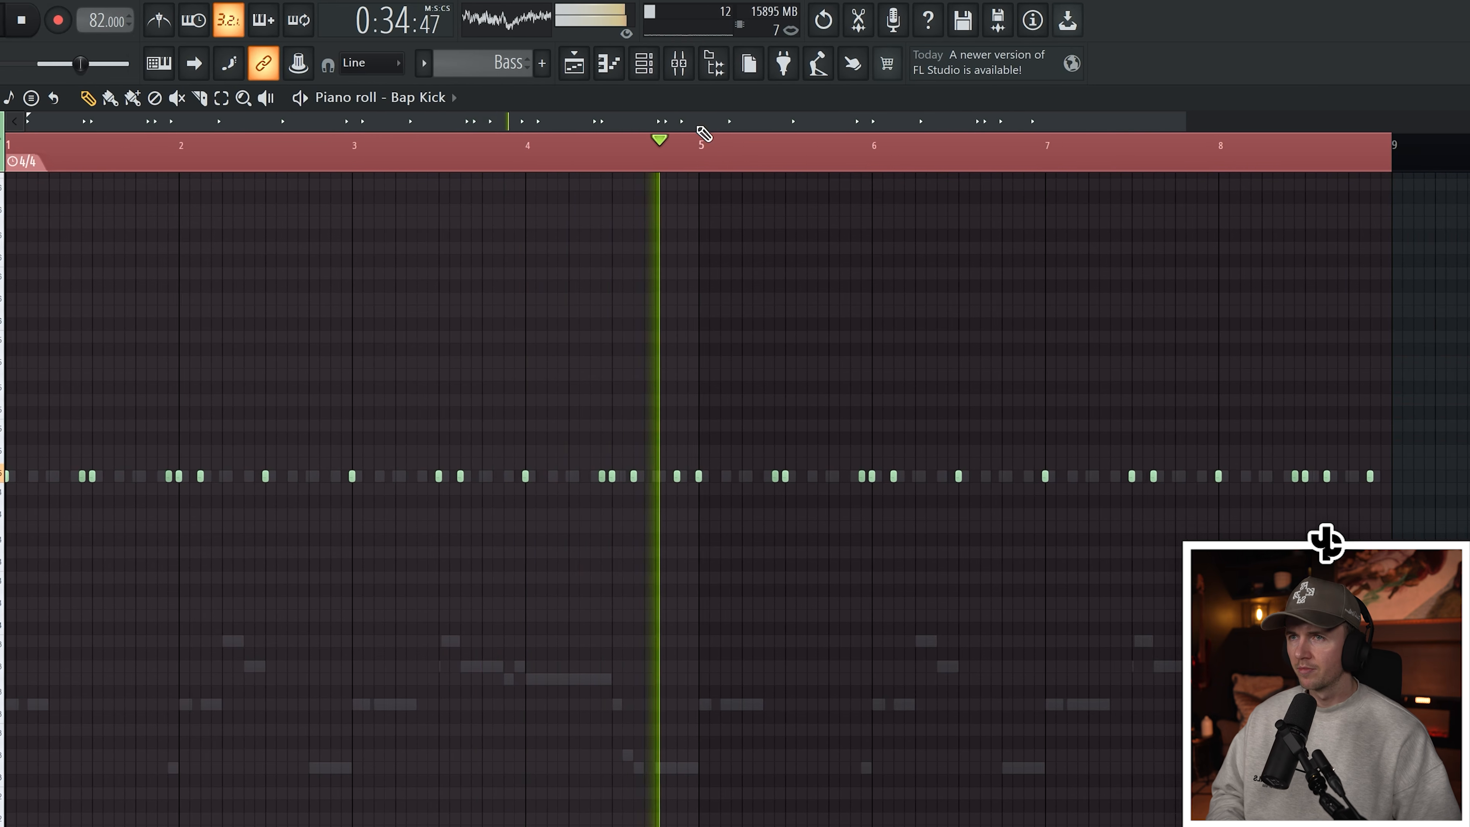
# Step: Add the Jay Cactus - Retro Open Hat sample as a channel below Bap Kick and place single hits in bars 1 and 4
pyautogui.moveTo(152, 382); pyautogui.dragTo(440, 703)
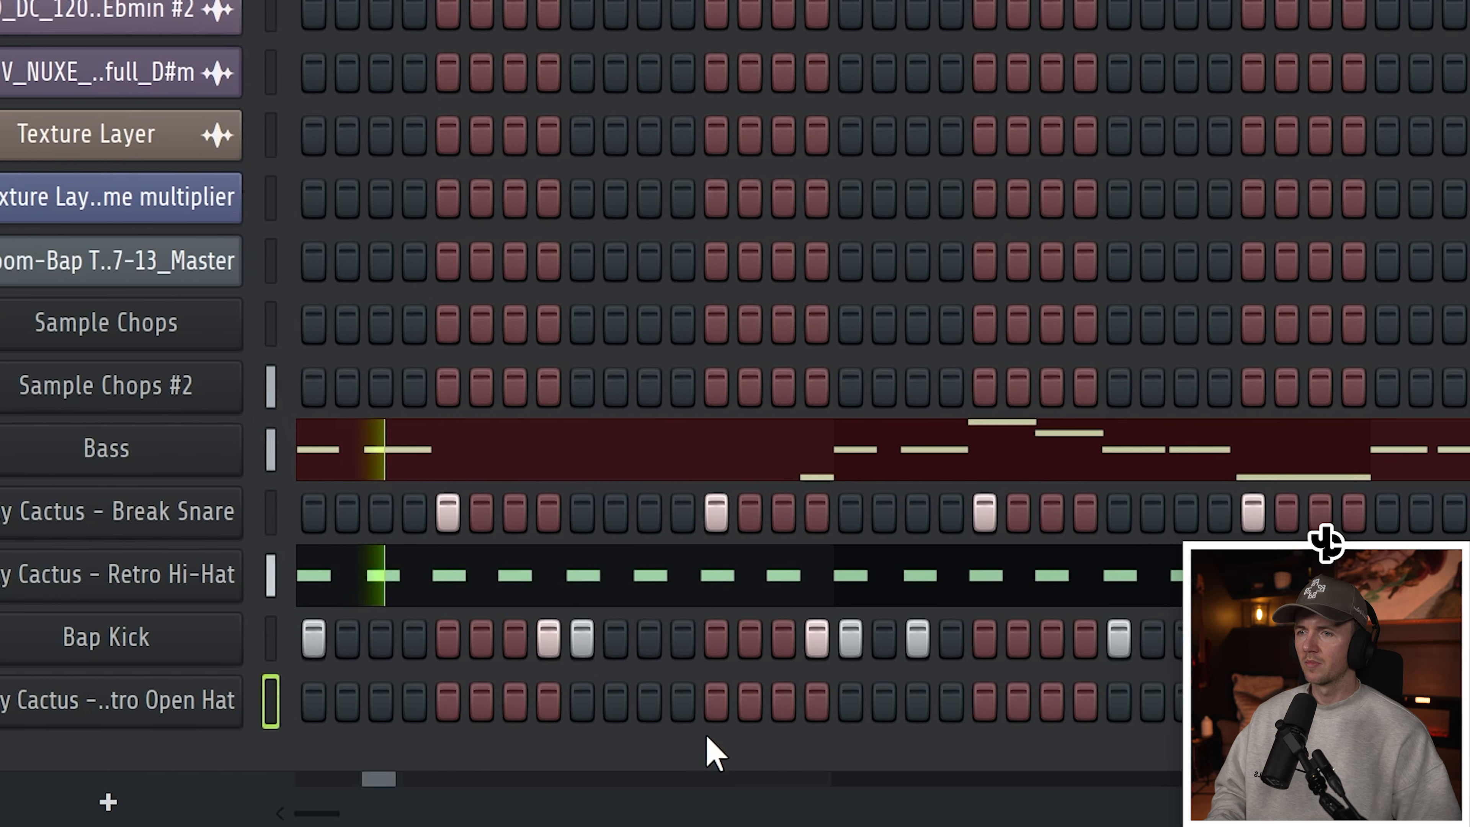
pyautogui.click(720, 704)
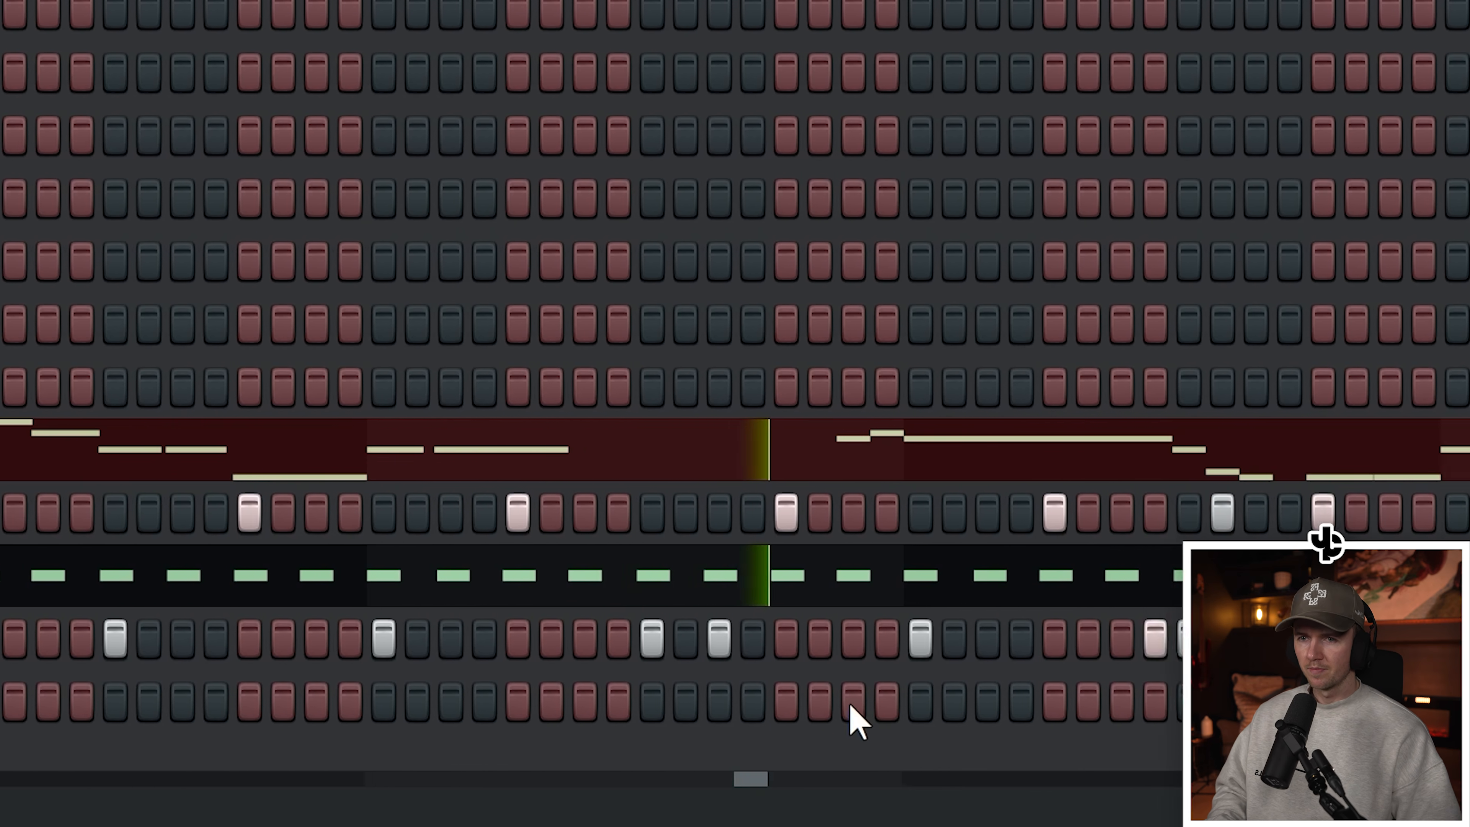
pyautogui.click(990, 702)
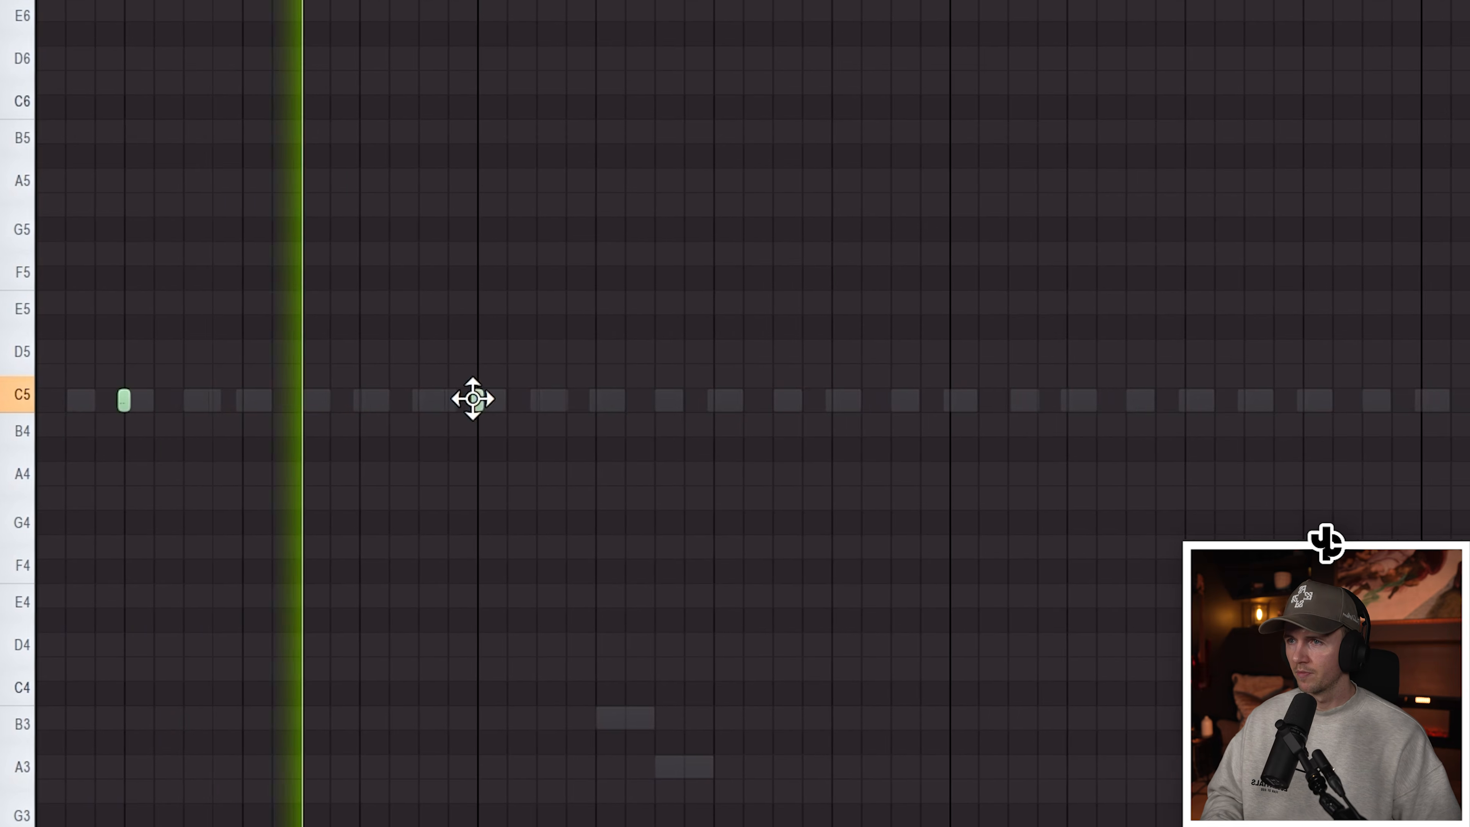
# Step: Place the Tail Ride hits on beat 2 of bars 2, 3 and 4 in the piano roll
pyautogui.moveTo(472, 399); pyautogui.dragTo(596, 398)
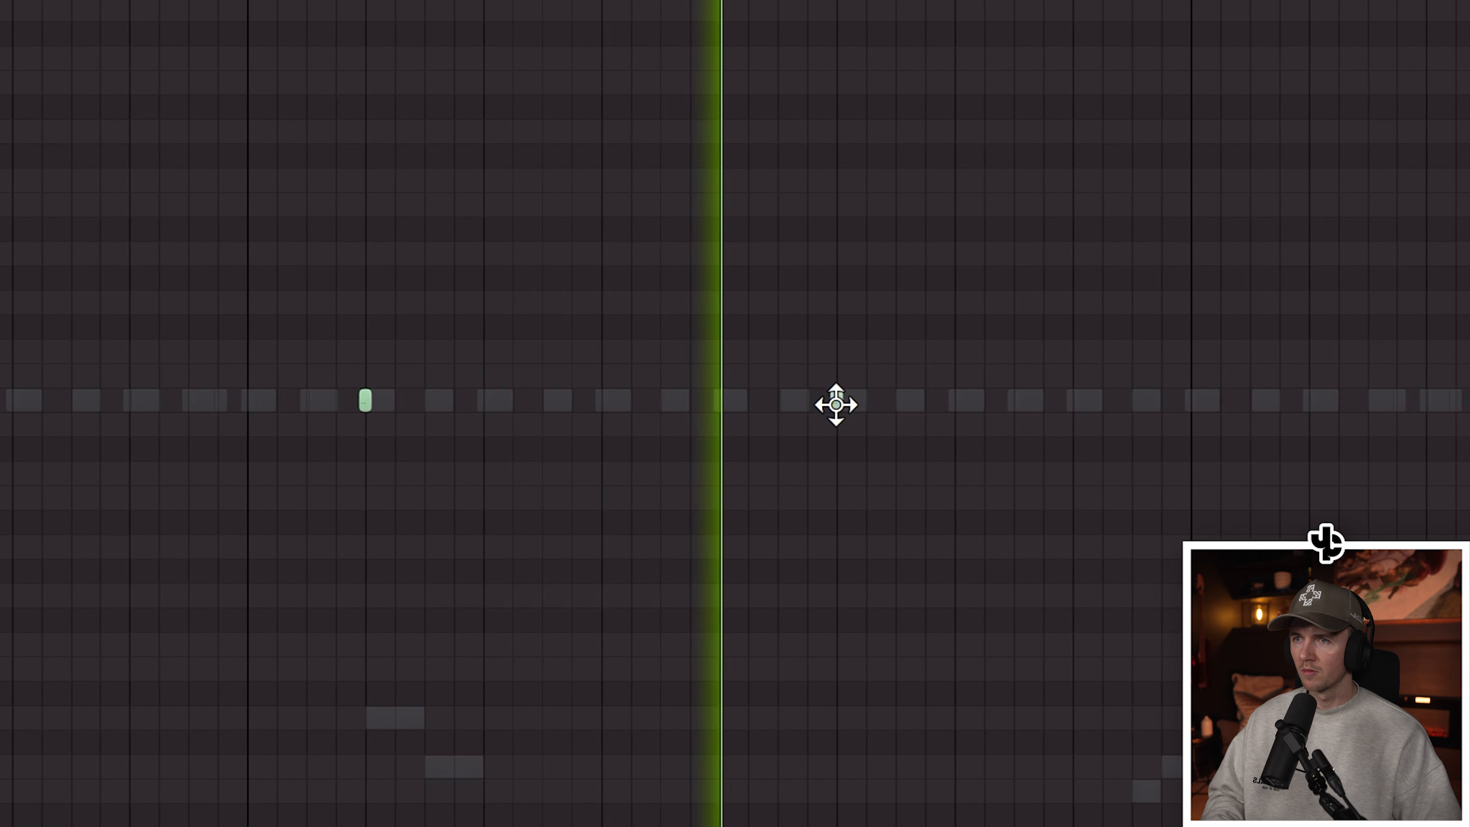
pyautogui.scroll(-2, 1050, 217)
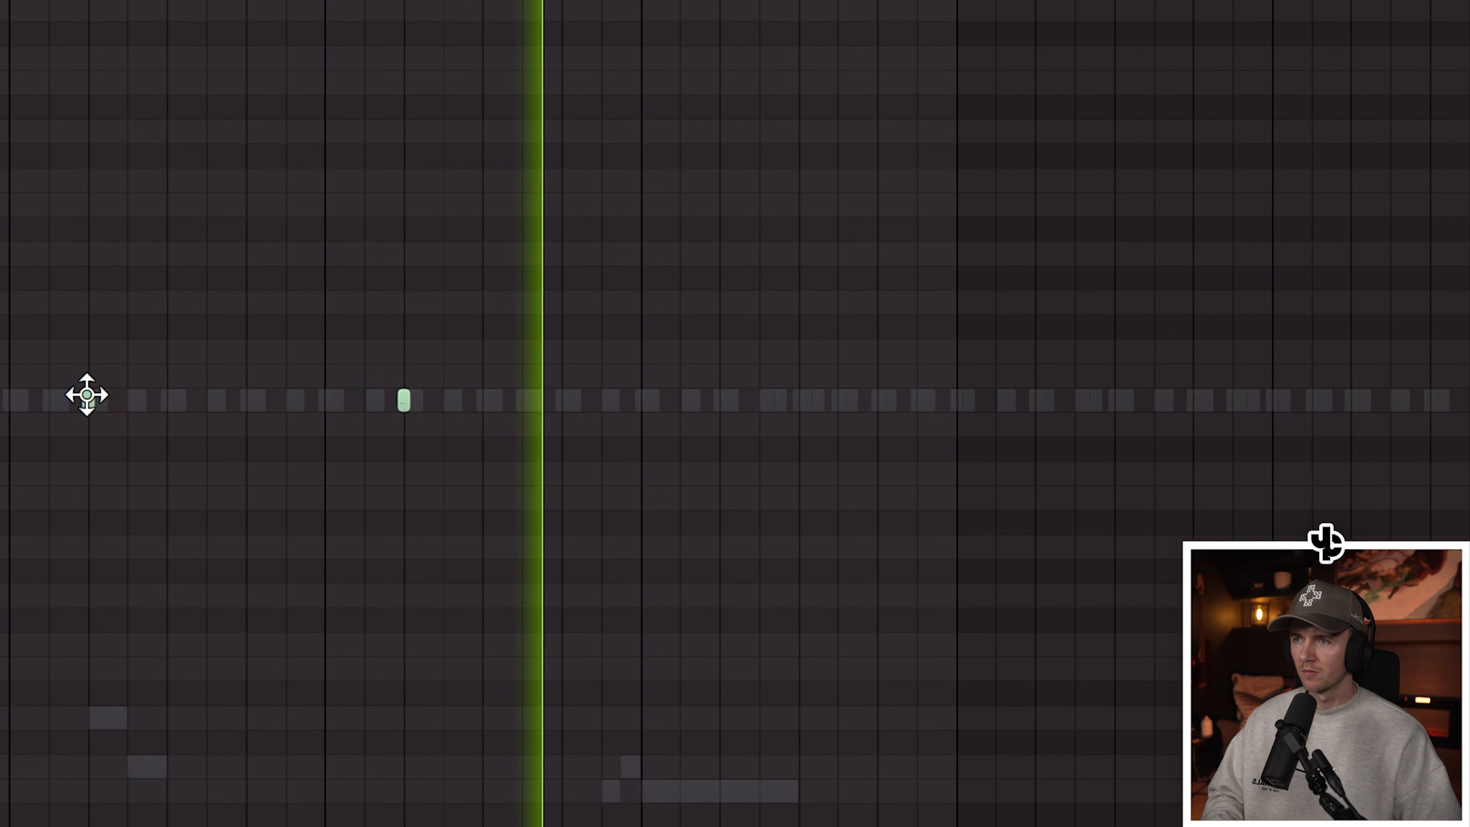
pyautogui.click(721, 400)
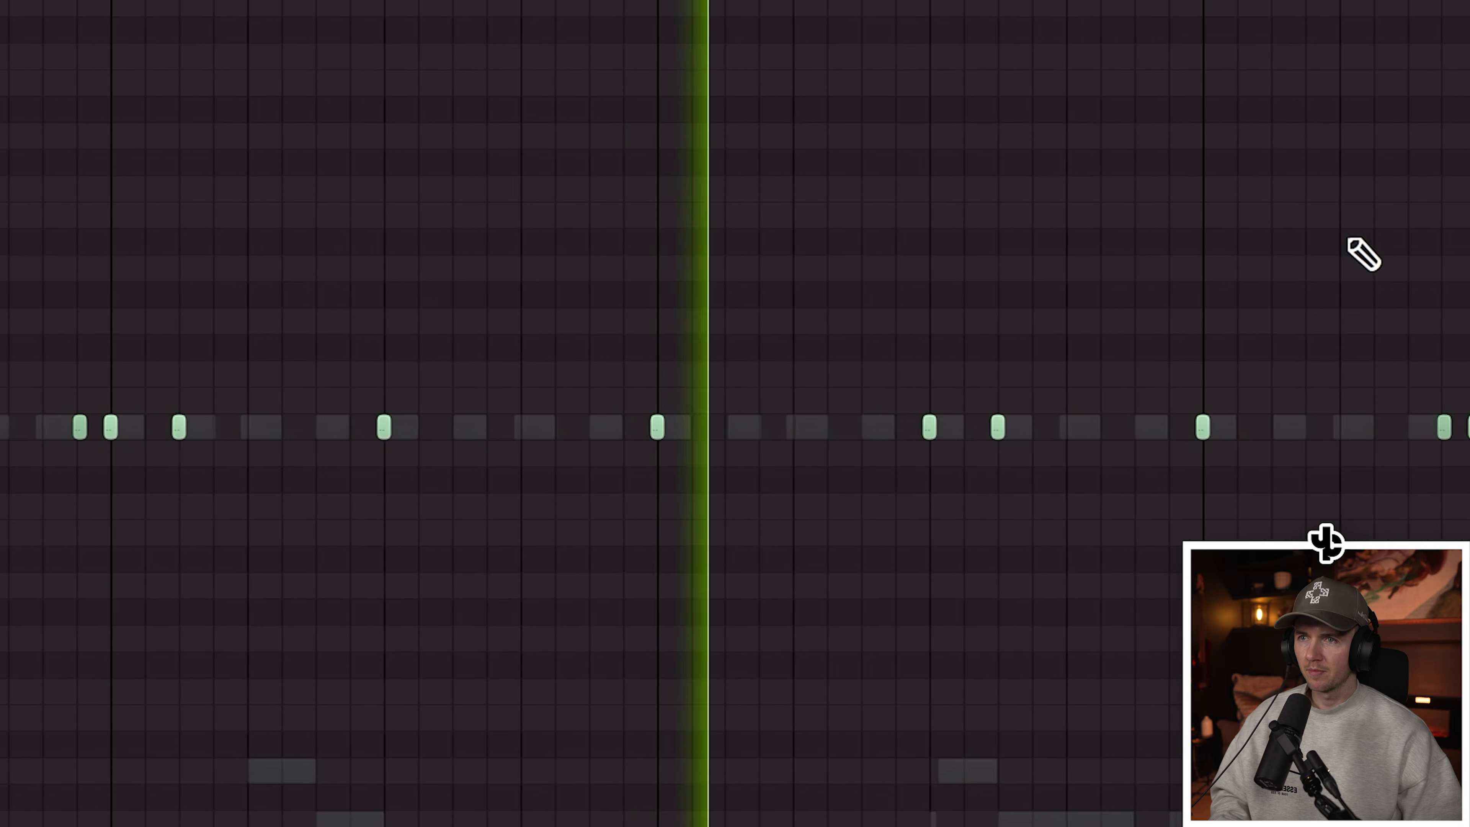
pyautogui.scroll(2, 984, 521)
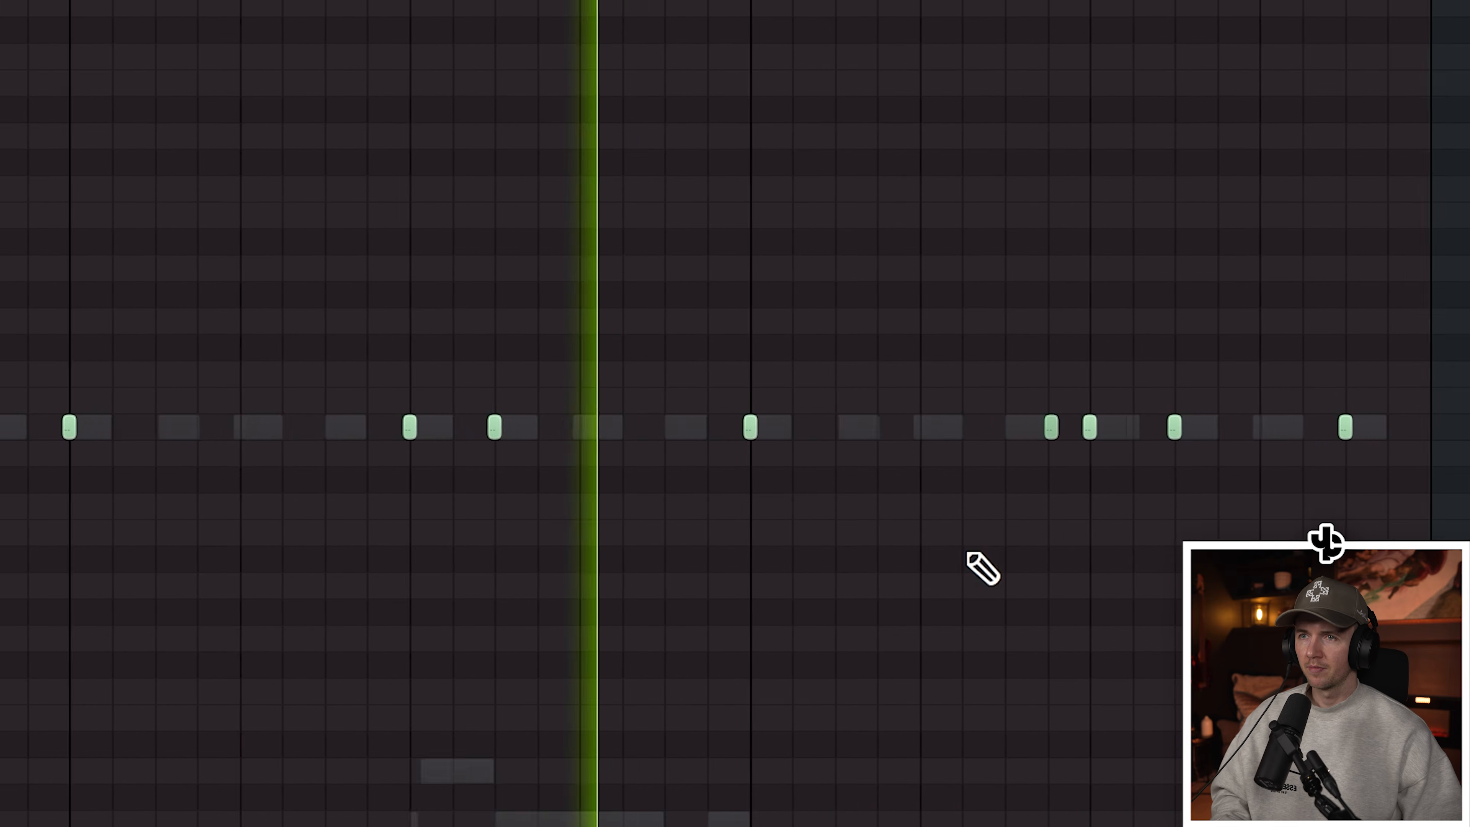
pyautogui.scroll(-2, 845, 440)
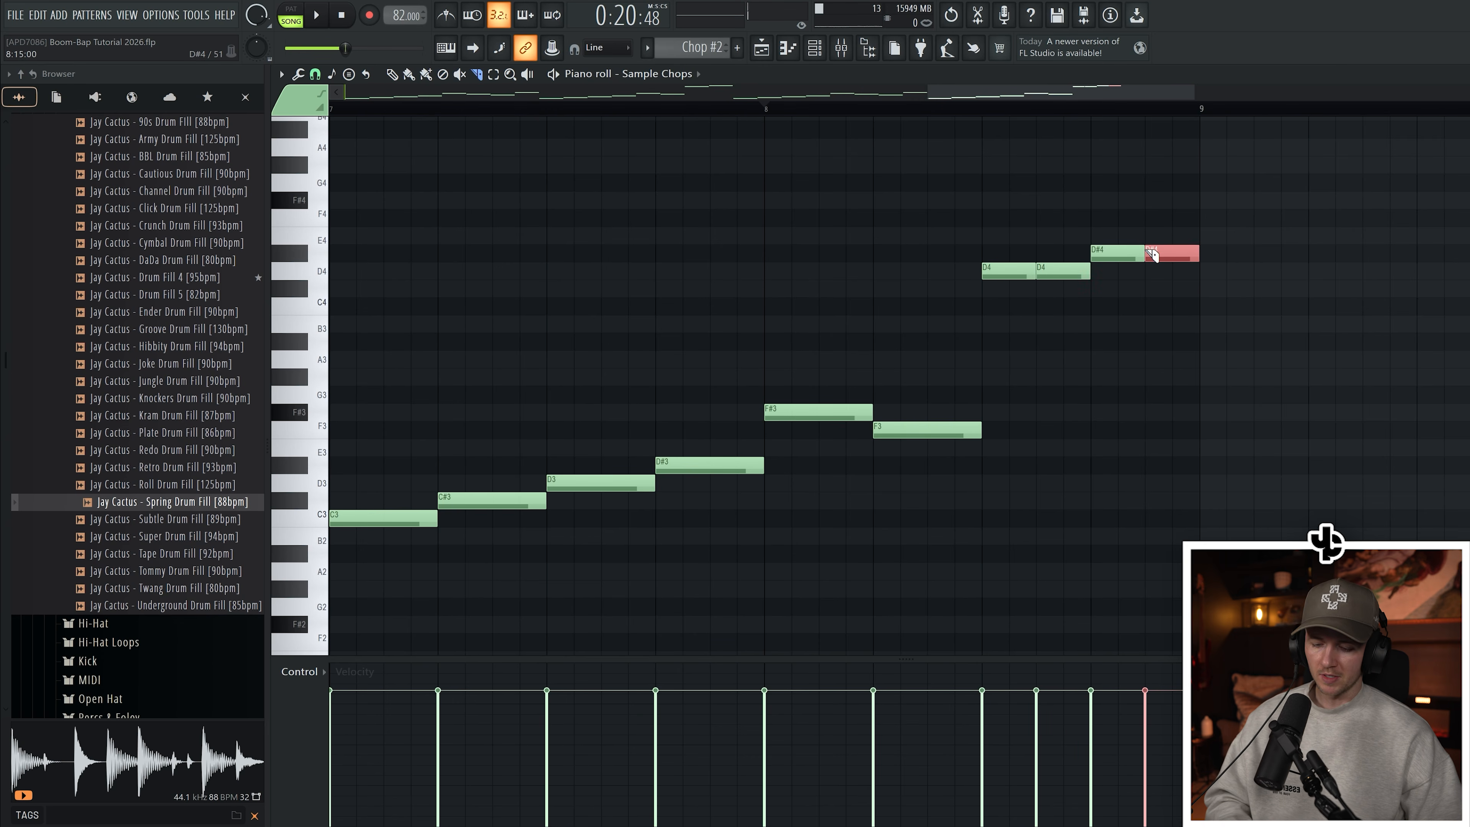
pyautogui.scroll(-2, 808, 203)
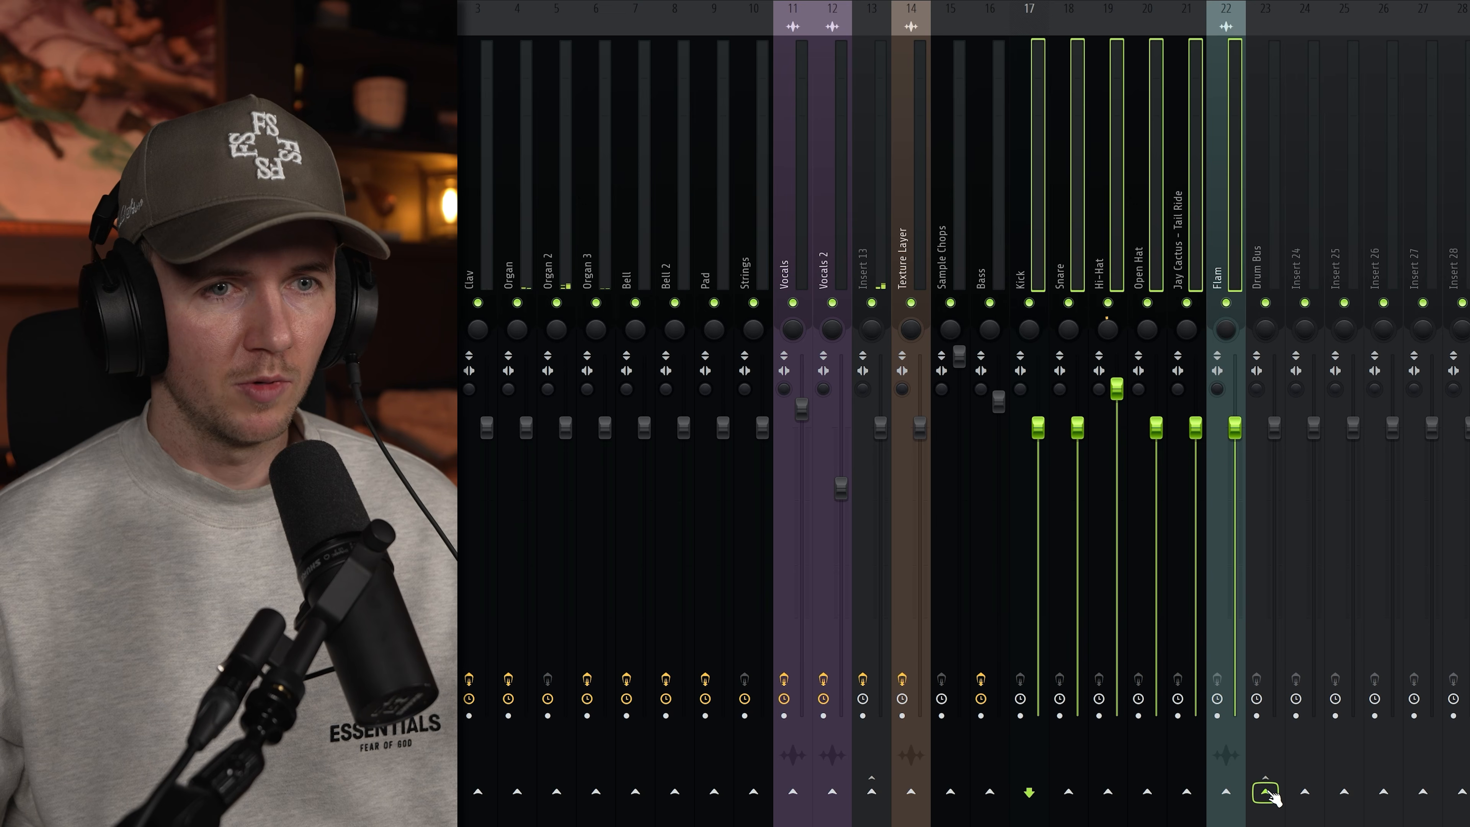
# Step: Route the selected drum tracks, Kick through Flam, to the Drum Bus mixer track and select that bus
pyautogui.rightClick(1263, 792)
pyautogui.click(1316, 774)
pyautogui.click(1265, 215)
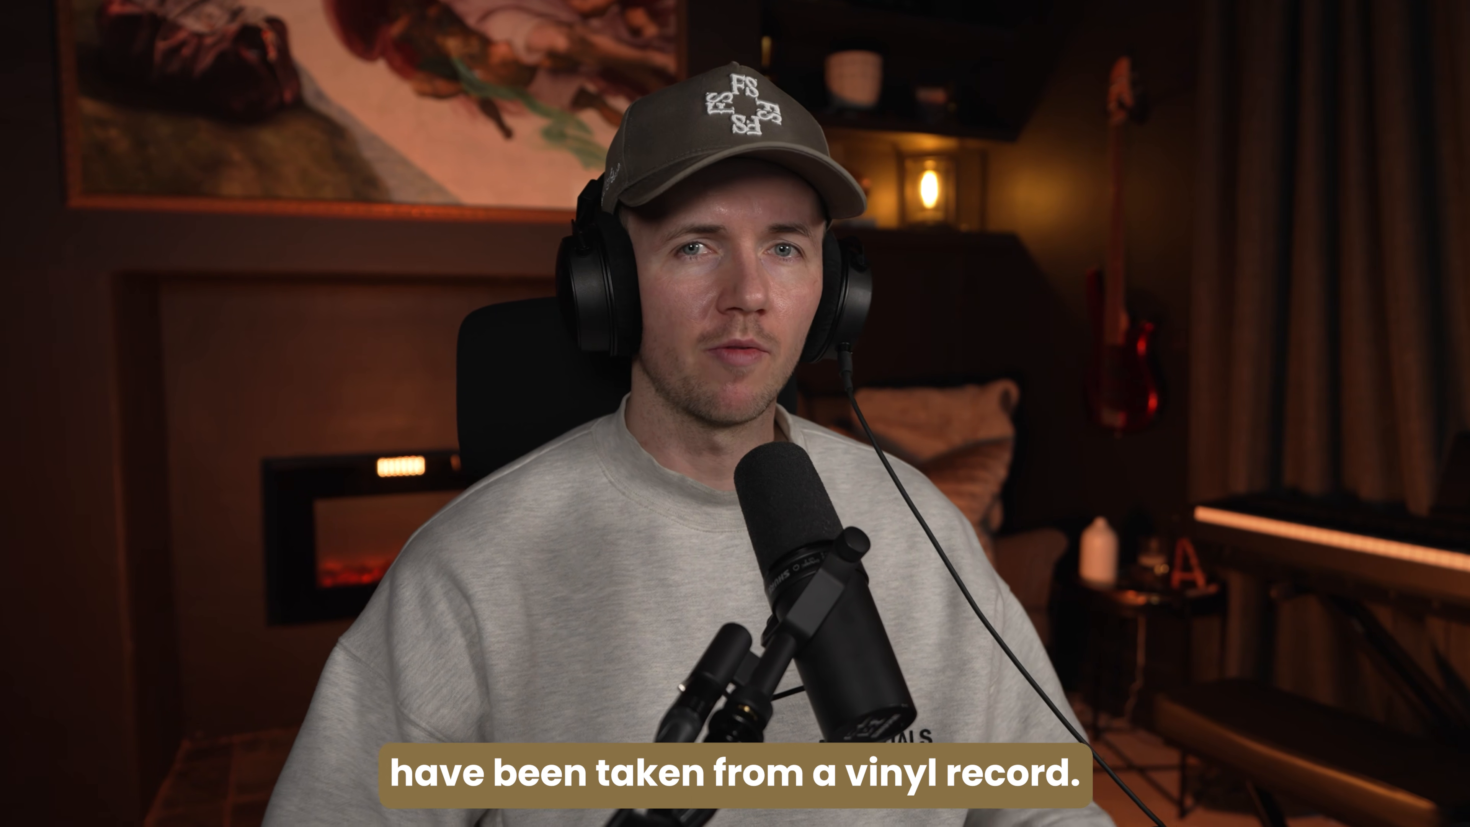
# Step: Adjust the Noise amount of the Vinyl 2 module in RC-20 Retro Color on the Drum Bus
pyautogui.moveTo(674, 570); pyautogui.dragTo(674, 556)
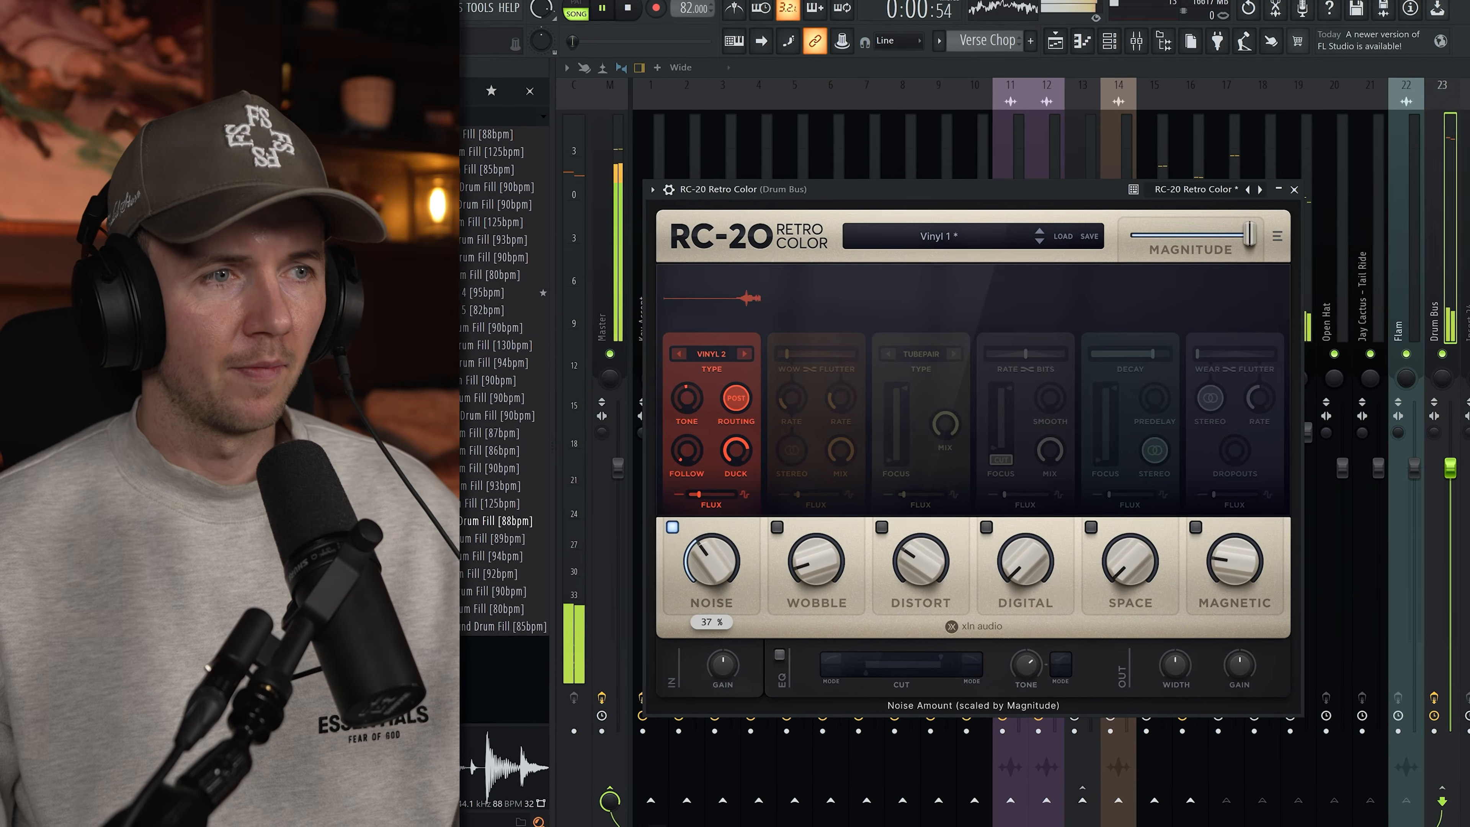
pyautogui.moveTo(711, 559); pyautogui.dragTo(682, 566)
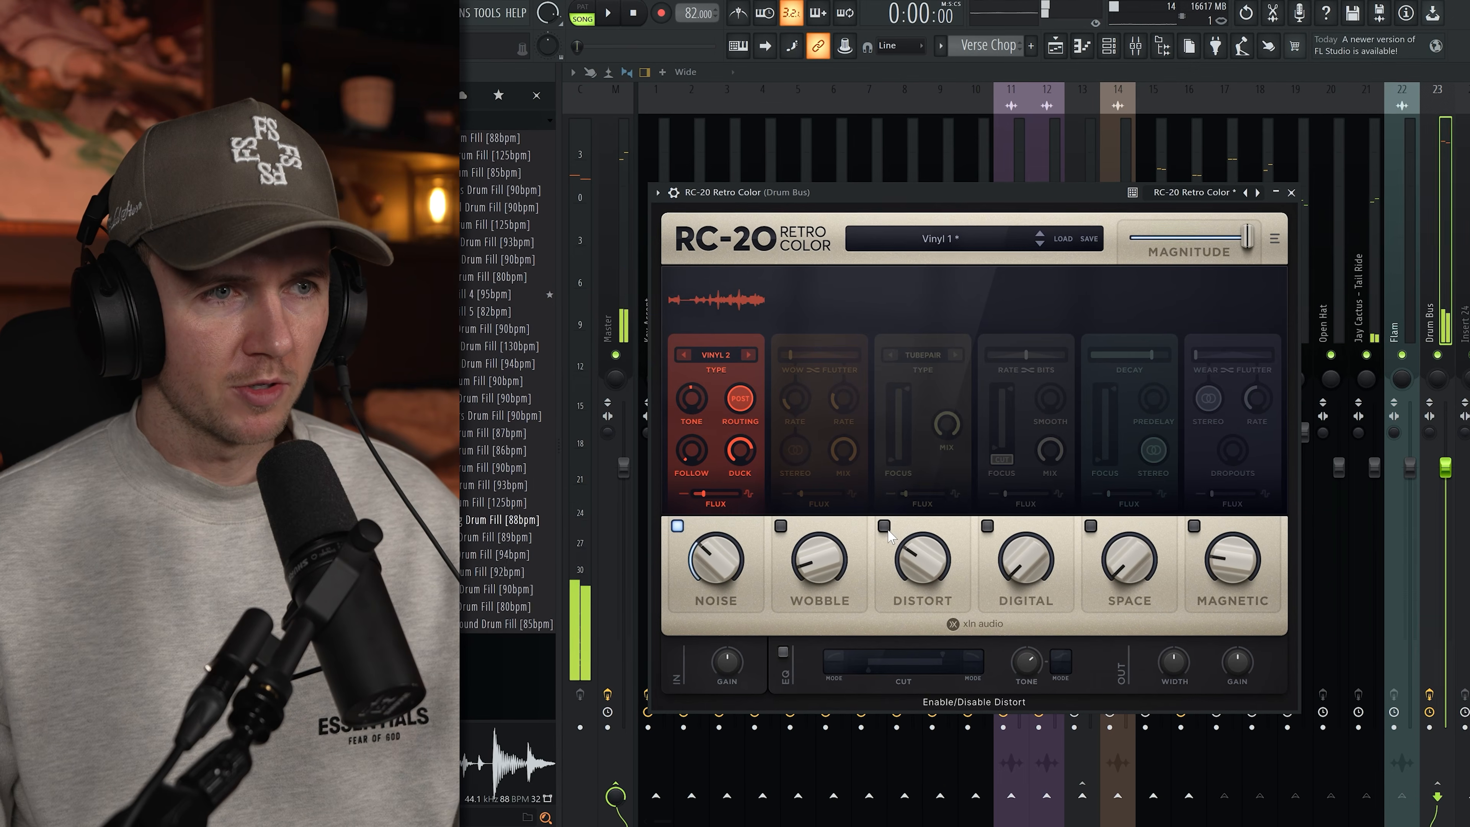
# Step: Enable the Distort module in RC-20 with the Air type and adjust its amount during playback
pyautogui.click(885, 527)
pyautogui.press('space')
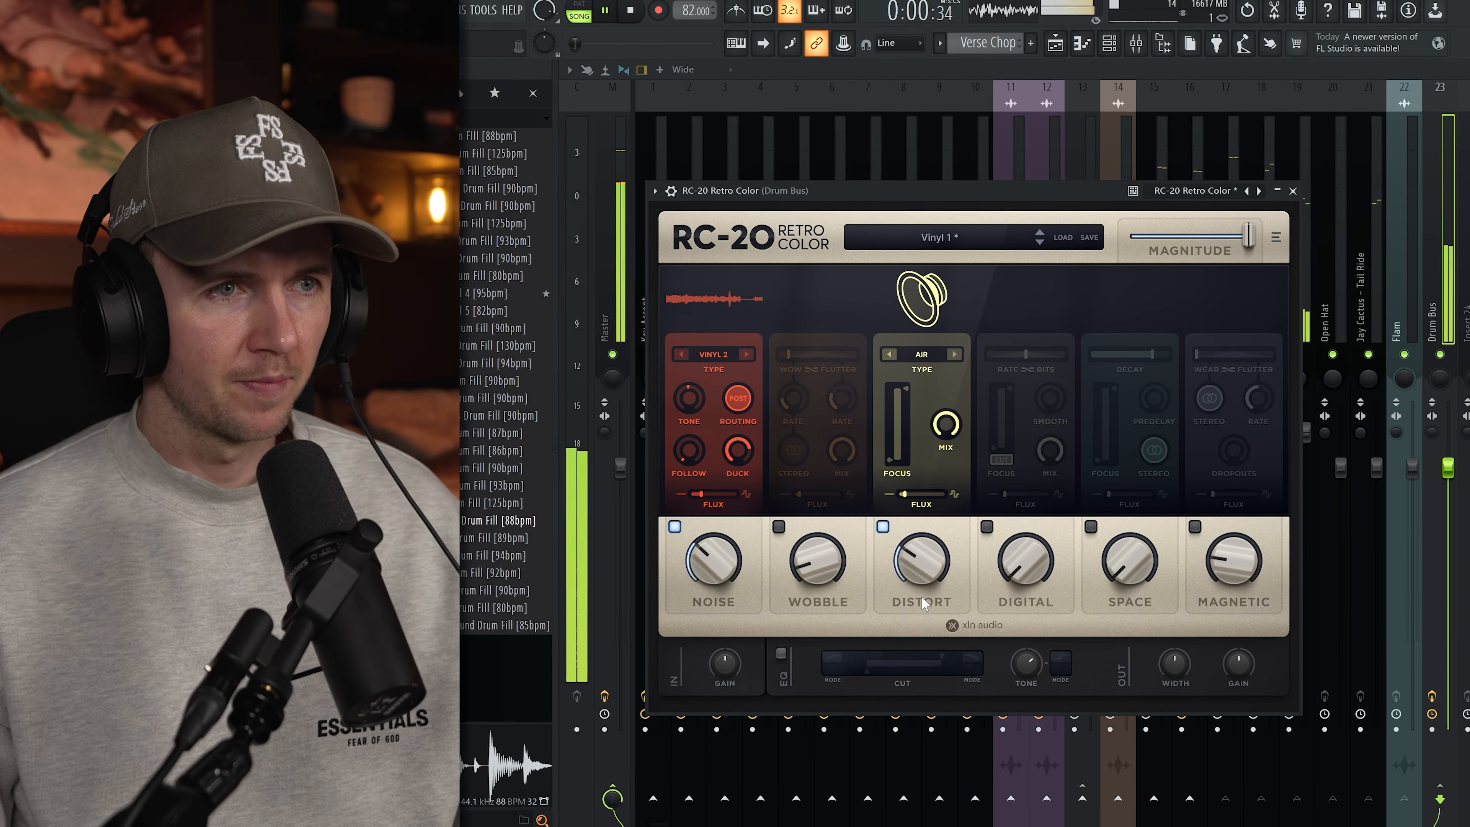
pyautogui.moveTo(922, 573); pyautogui.dragTo(922, 588)
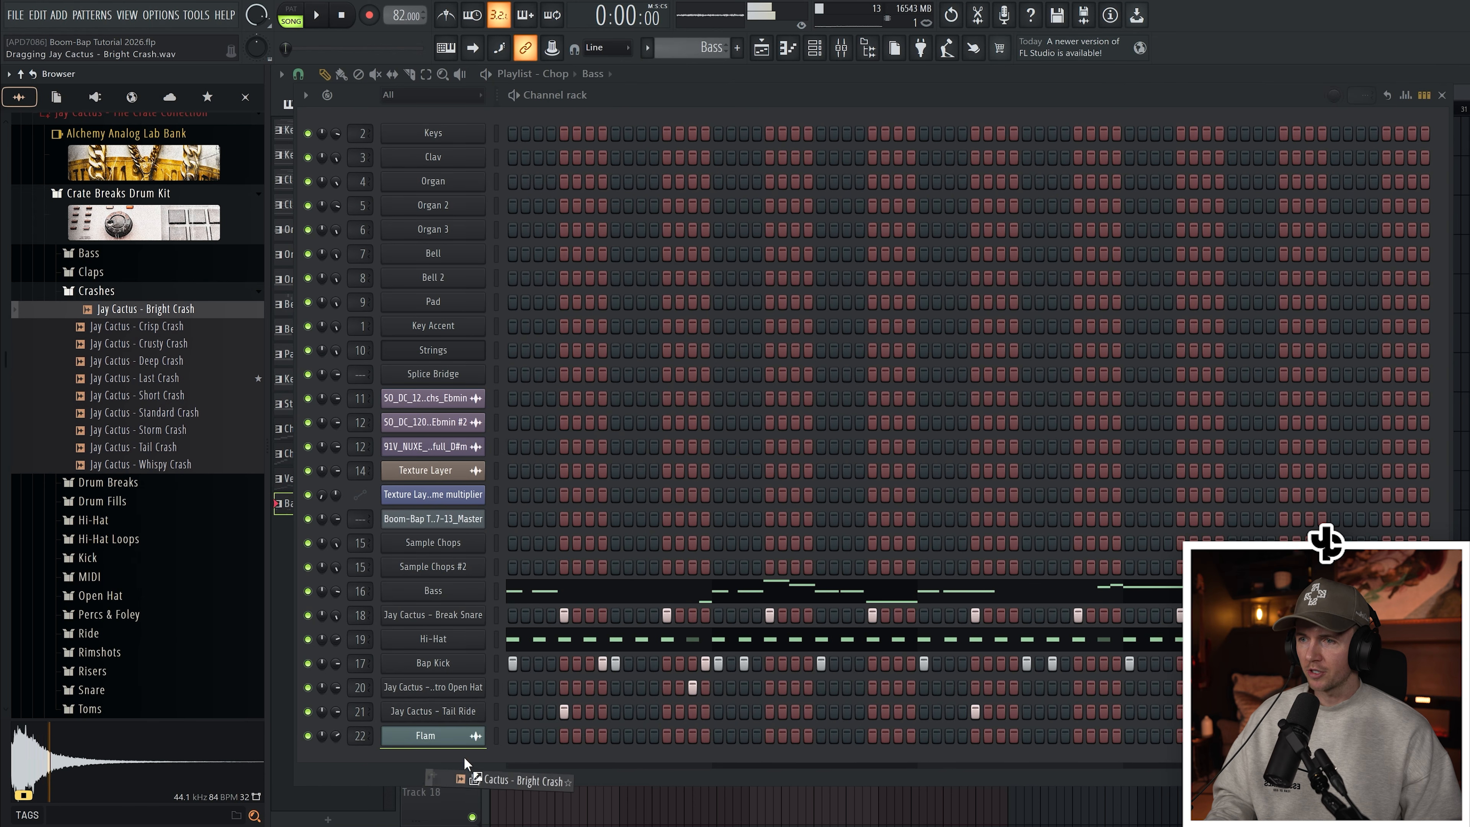
# Step: Add Jay Cactus - Bright Crash as a new channel below Flam with a hit on step 1, and adjust its volume
pyautogui.moveTo(465, 758); pyautogui.dragTo(465, 760)
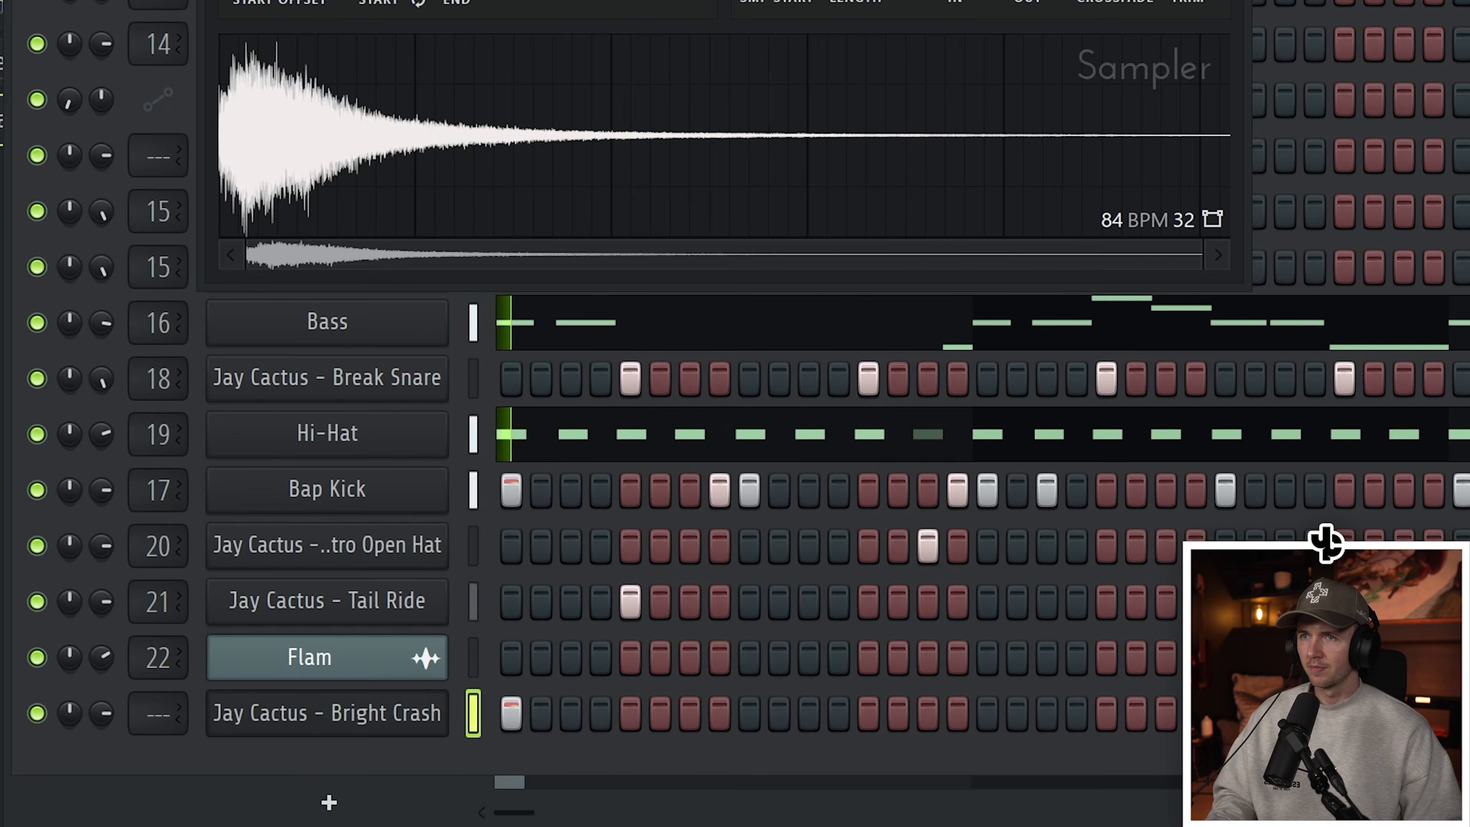
pyautogui.click(308, 727)
pyautogui.moveTo(92, 716); pyautogui.dragTo(93, 734)
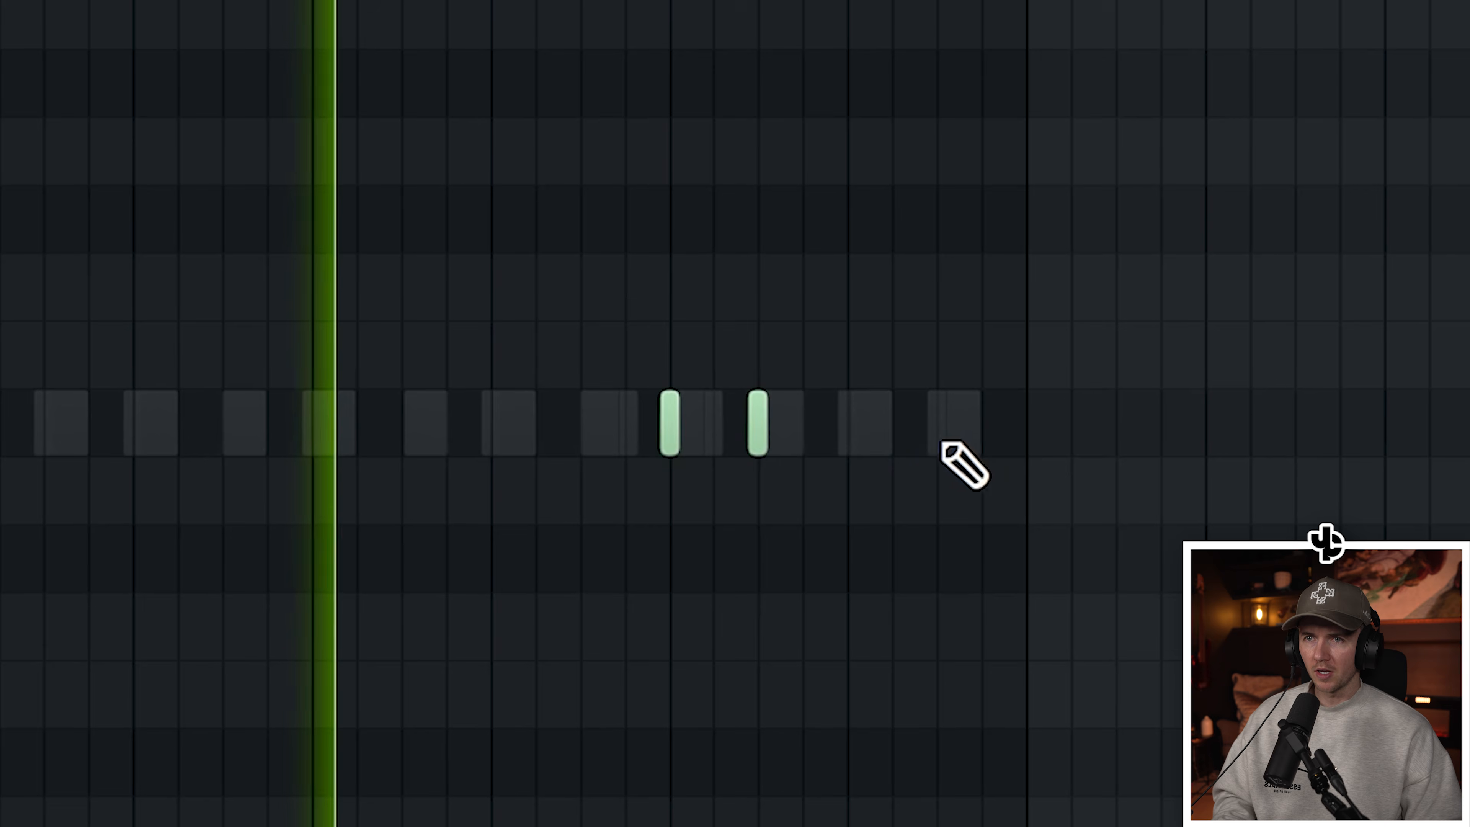
# Step: Split the Drums pattern by channel in the playlist and delete the Tail Ride clip under the Verse Chop section
pyautogui.click(1101, 320)
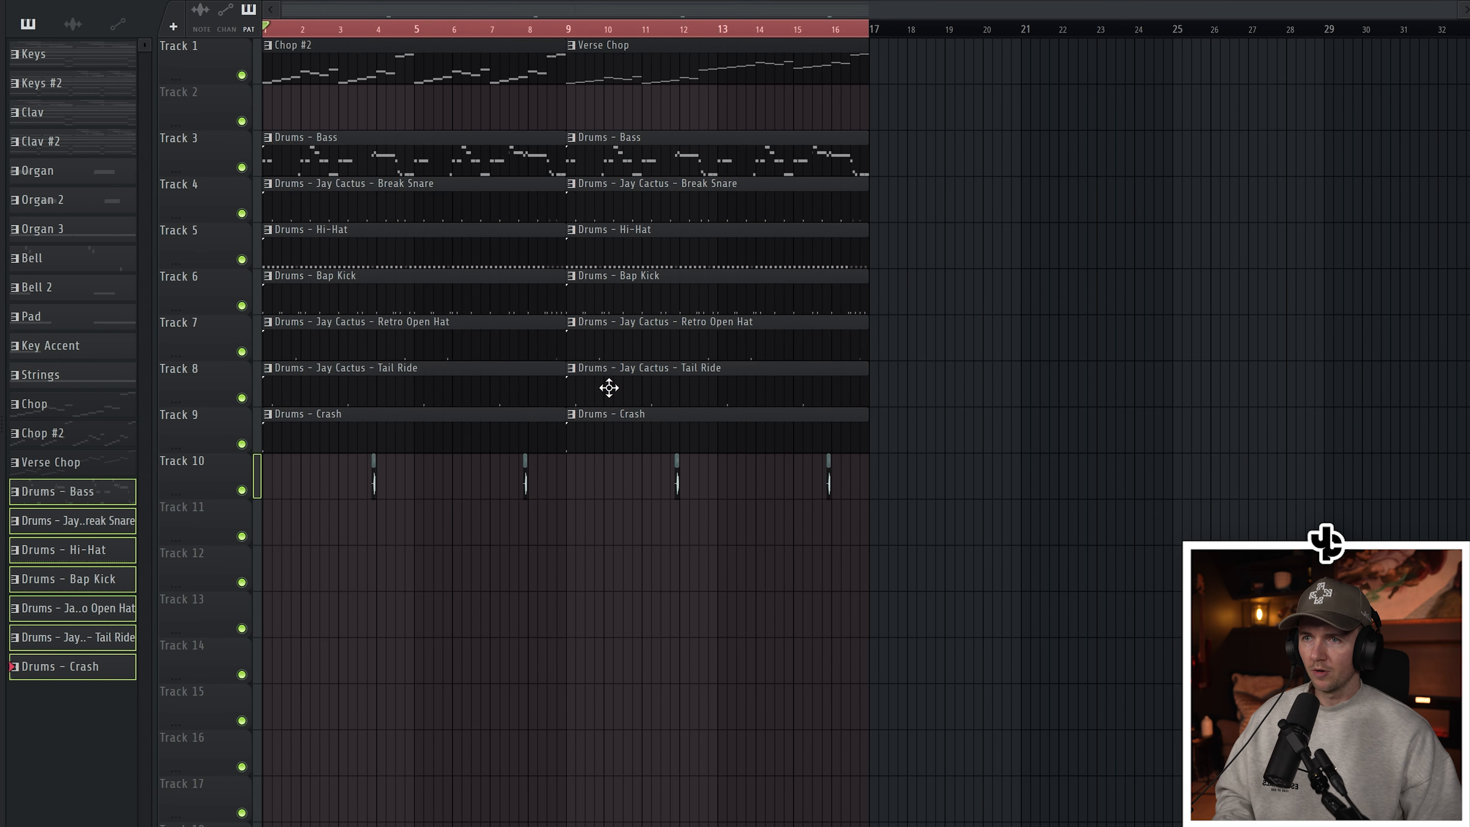
pyautogui.rightClick(608, 387)
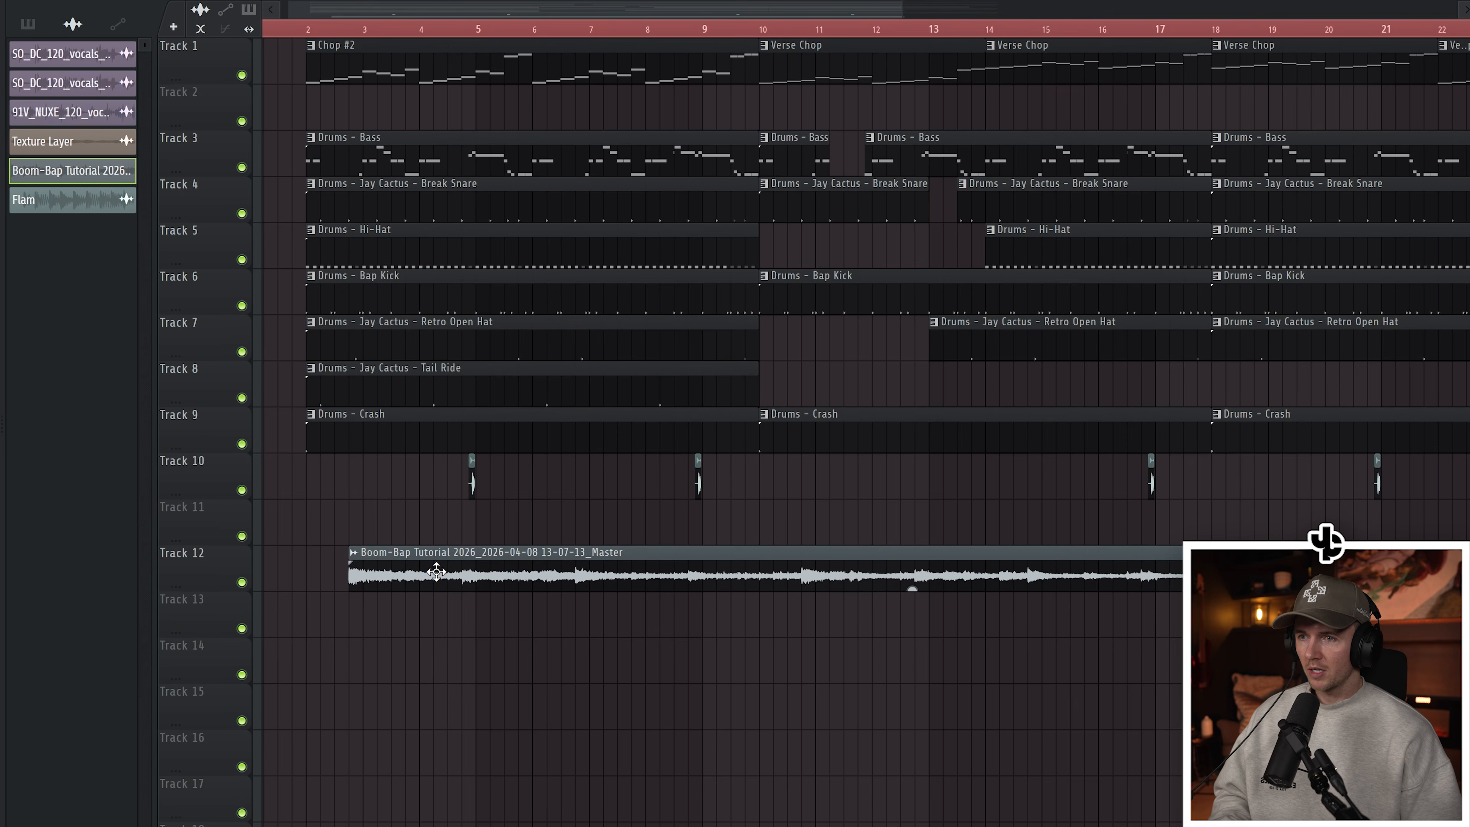
# Step: Move the rendered Boom-Bap Tutorial Master #2 clip on Track 12 to start at bar 1 as an intro and play it back
pyautogui.moveTo(436, 572); pyautogui.dragTo(350, 572)
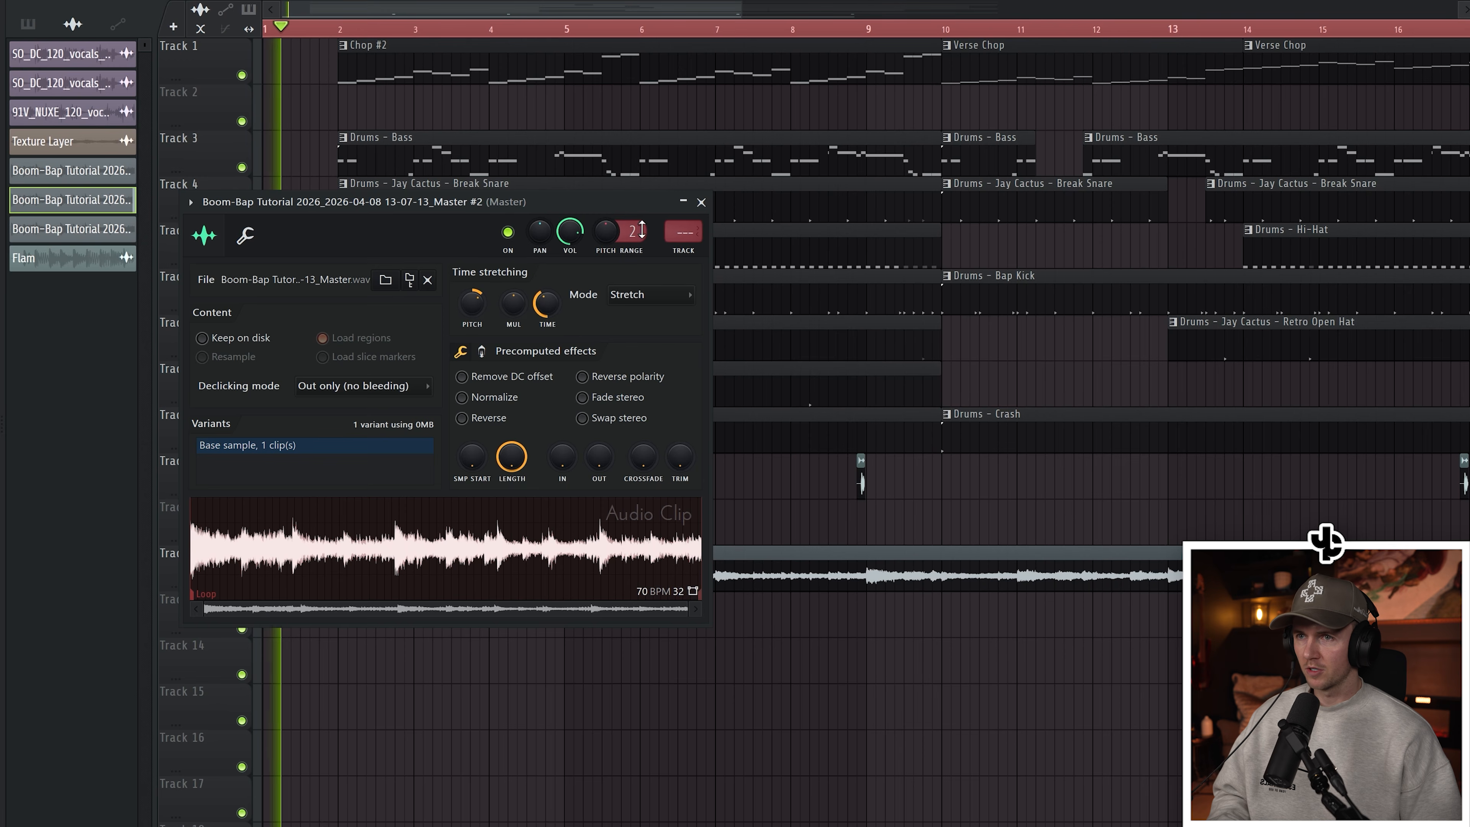
pyautogui.click(701, 202)
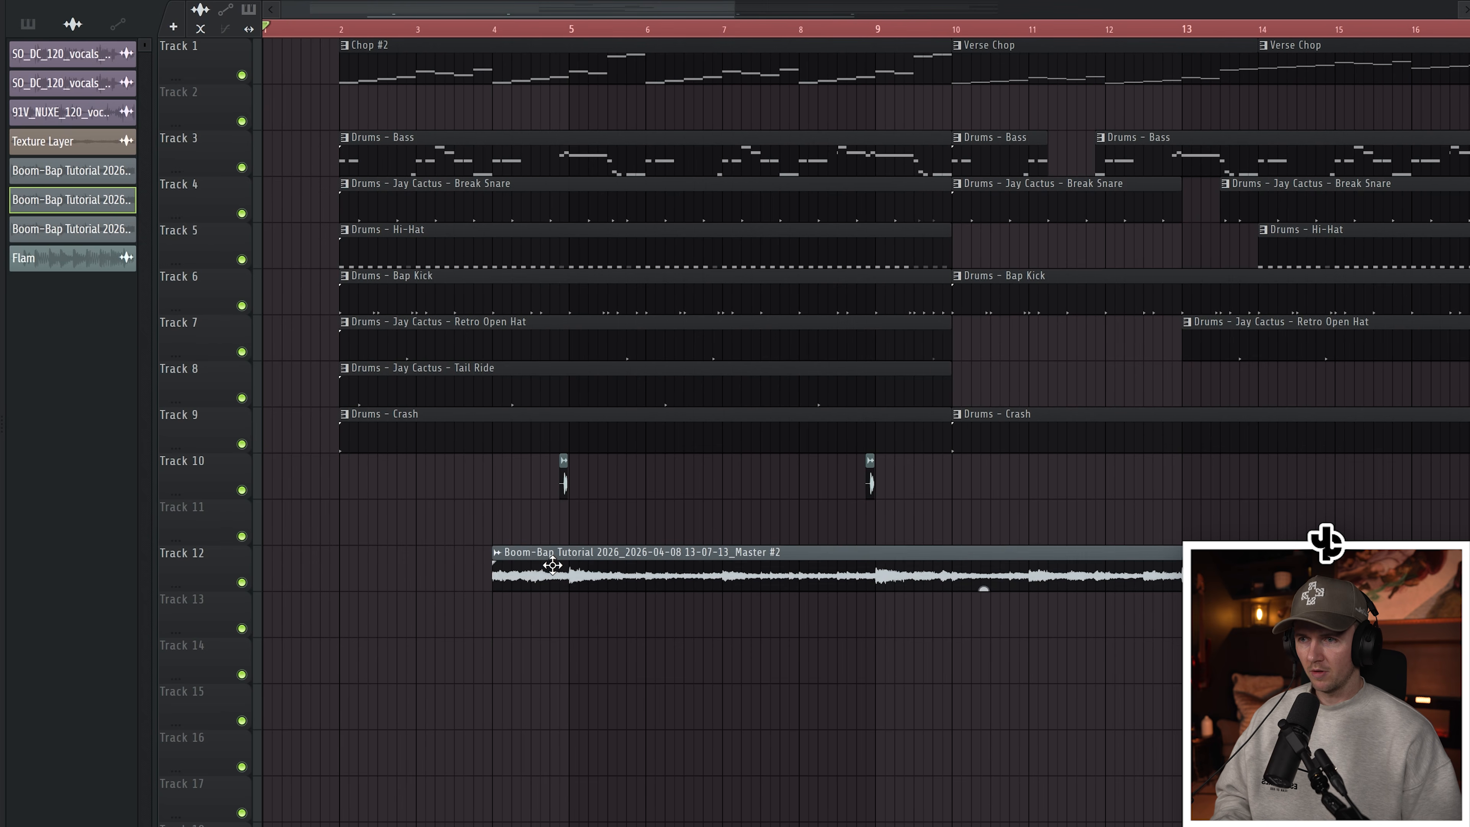
pyautogui.moveTo(552, 565); pyautogui.dragTo(323, 565)
pyautogui.press('space')
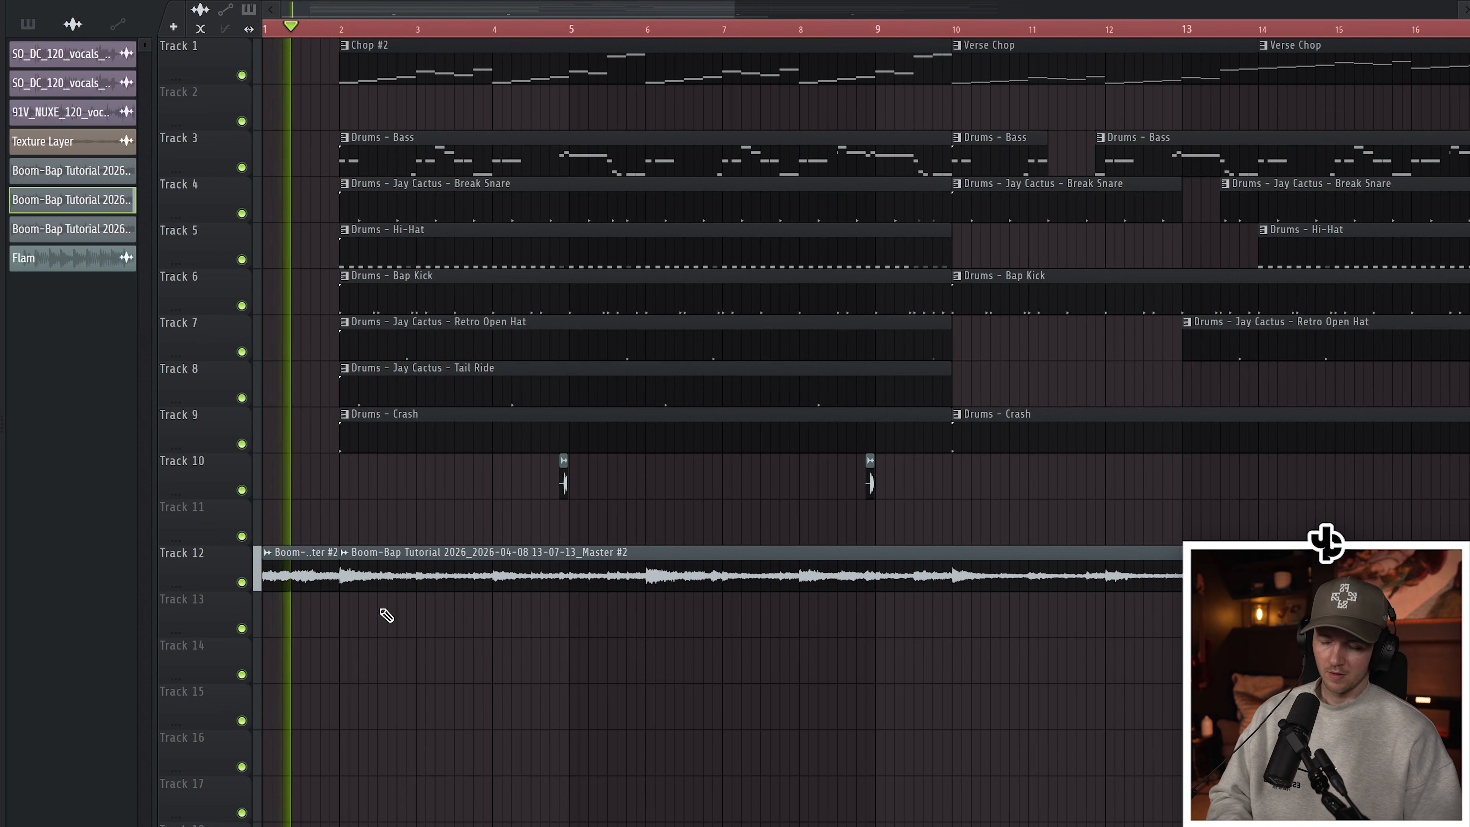